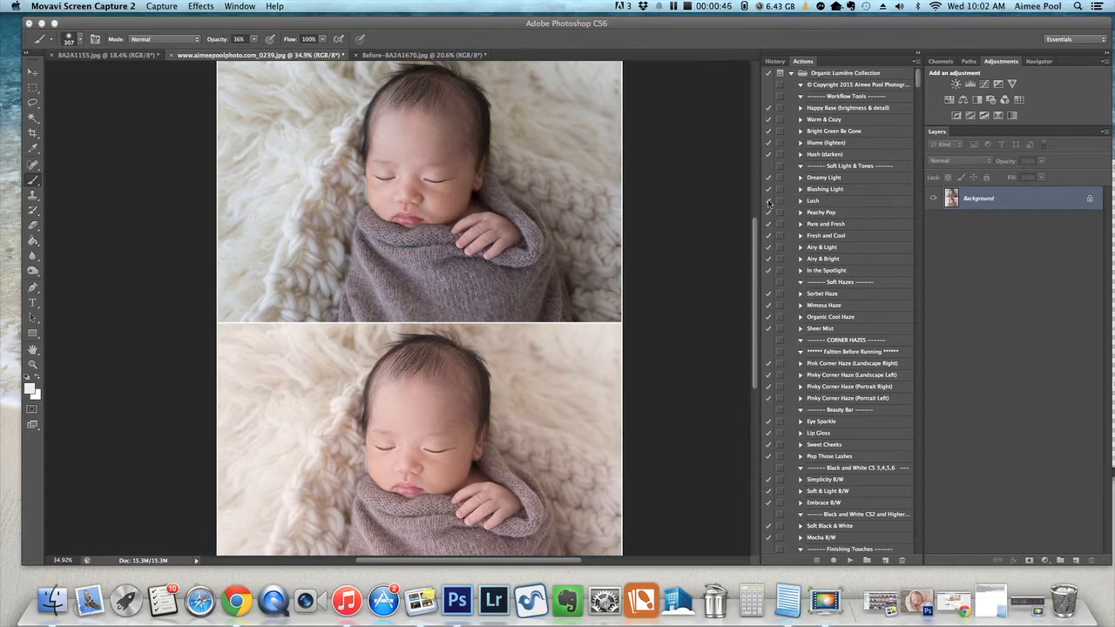
Step: Switch to the Before-8A2A1670.jpg document and run the Happy Base (brightness & detail) action on it
{"action": "left_click", "coordinate": [392, 63]}
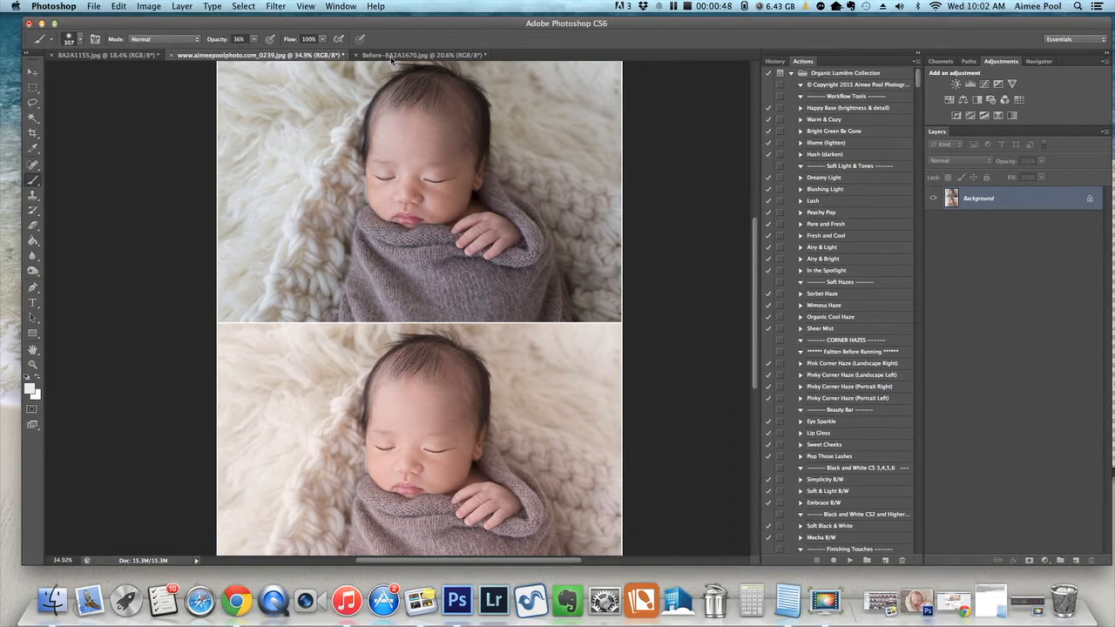
{"action": "left_click", "coordinate": [418, 55]}
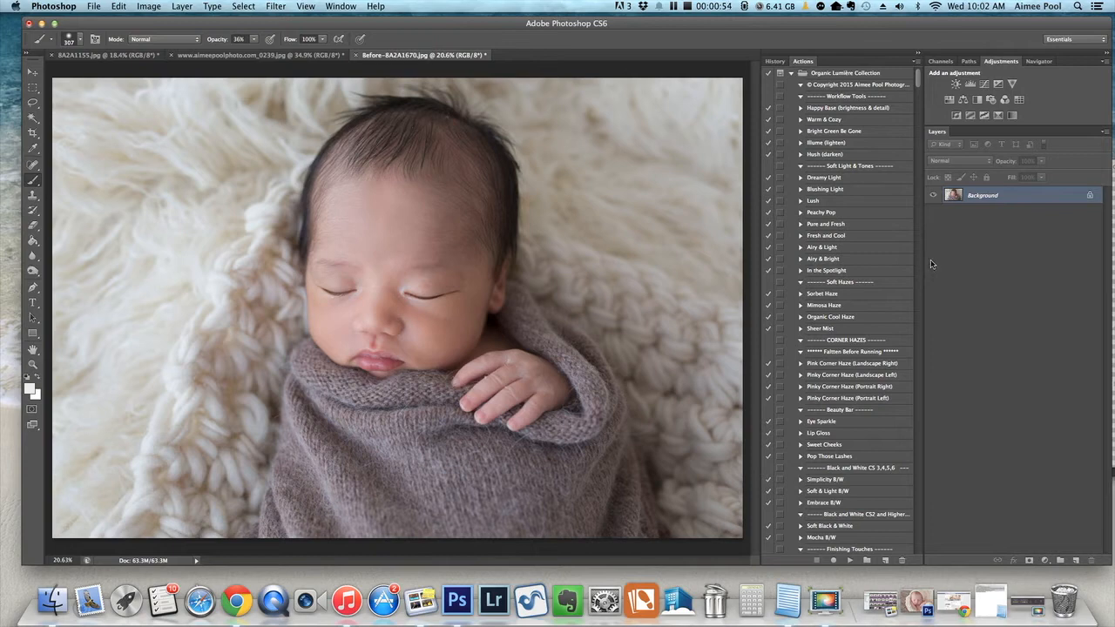
{"action": "left_click", "coordinate": [871, 109]}
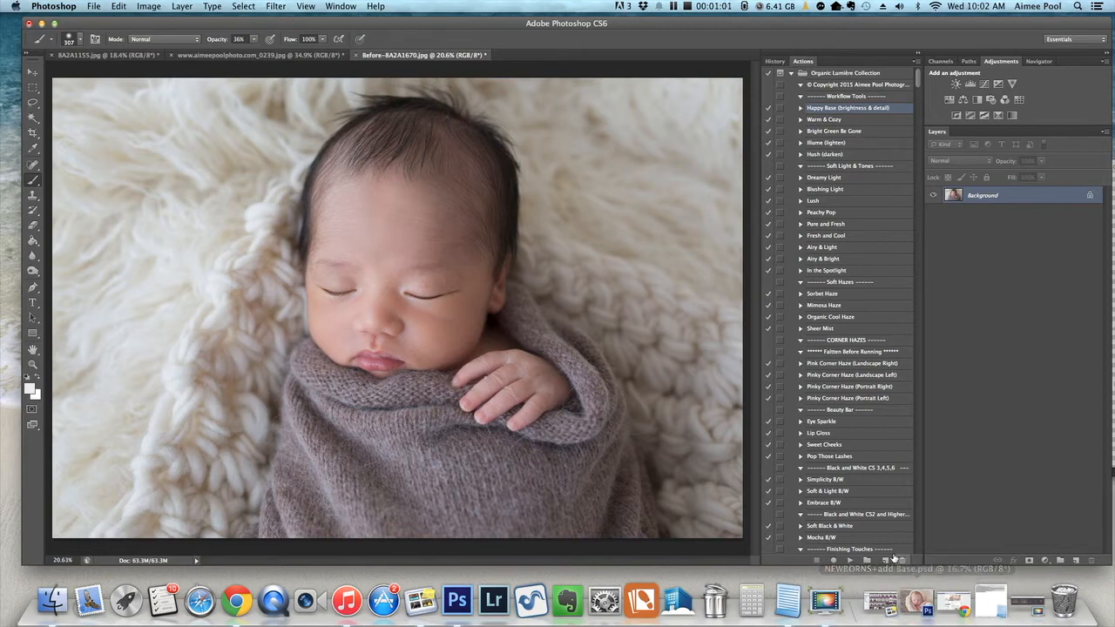
{"action": "left_click", "coordinate": [849, 560]}
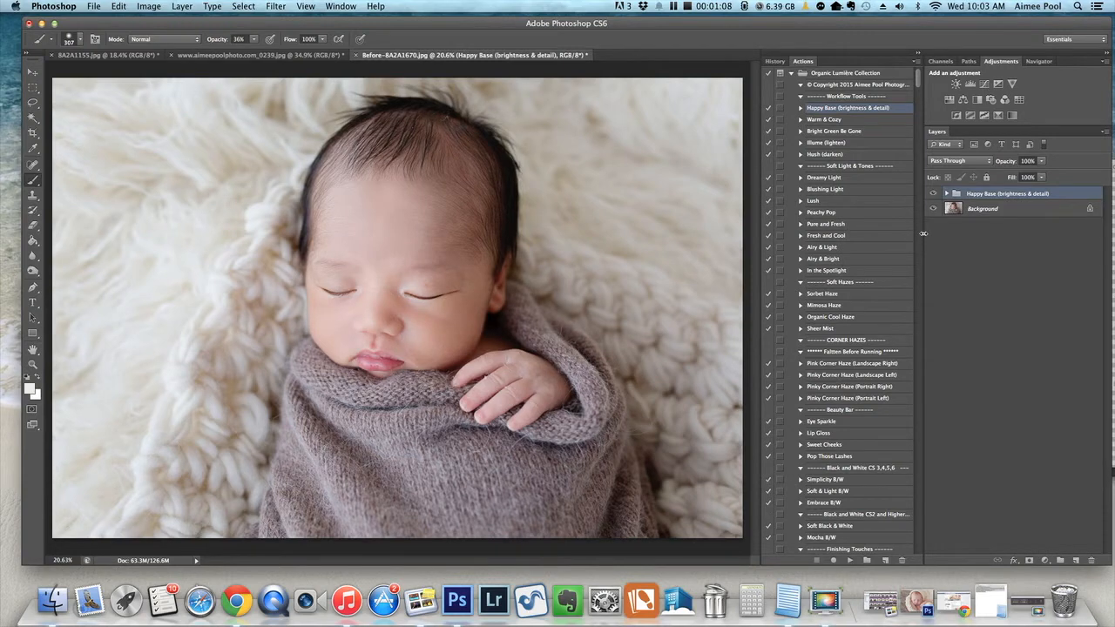
Step: Set the Happy Base group's opacity to 24%, comparing the photo with the group hidden and shown
{"action": "left_click", "coordinate": [1041, 161]}
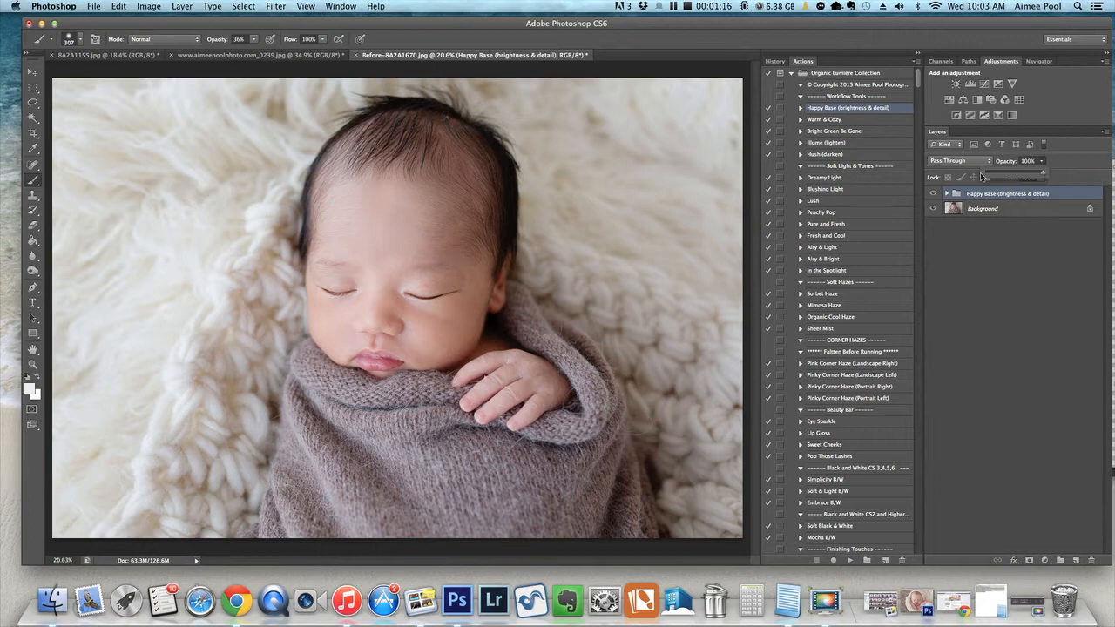
{"action": "left_click_drag", "start_coordinate": [1046, 177], "coordinate": [1010, 179]}
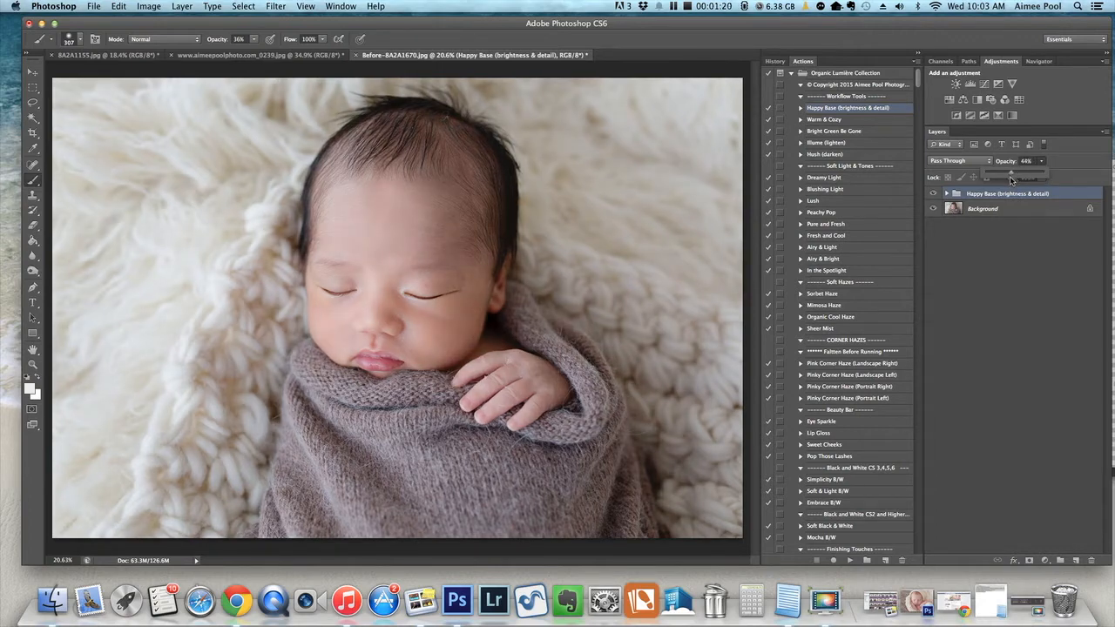
{"action": "left_click_drag", "start_coordinate": [1004, 181], "coordinate": [1007, 179]}
{"action": "left_click", "coordinate": [933, 195]}
{"action": "left_click", "coordinate": [933, 195]}
{"action": "left_click", "coordinate": [1041, 161]}
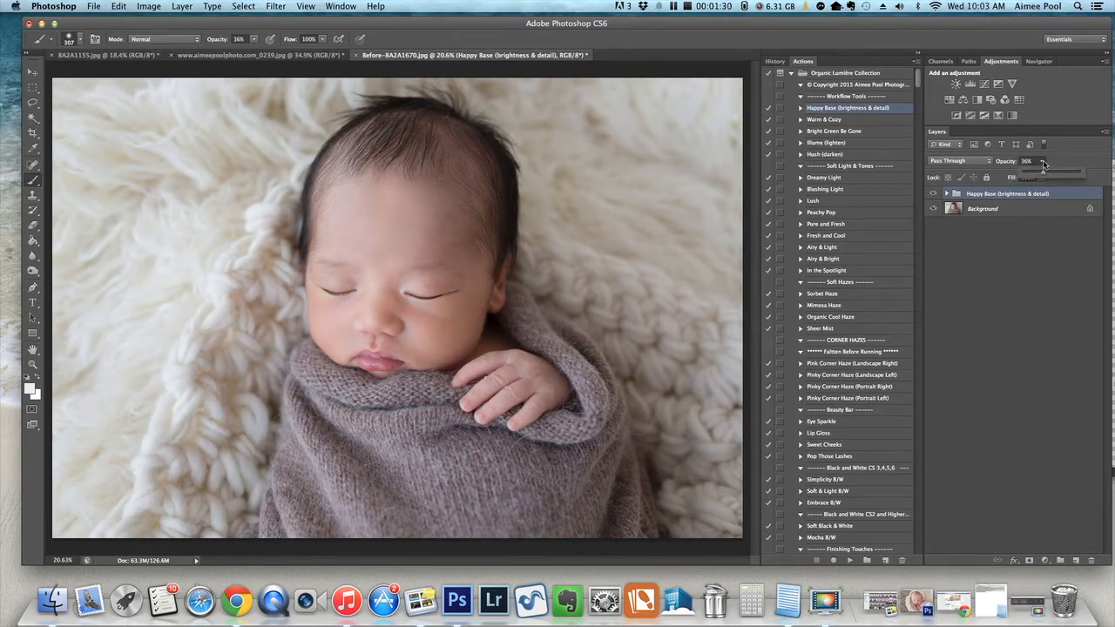
{"action": "left_click_drag", "start_coordinate": [1045, 175], "coordinate": [1037, 177]}
{"action": "left_click", "coordinate": [932, 195]}
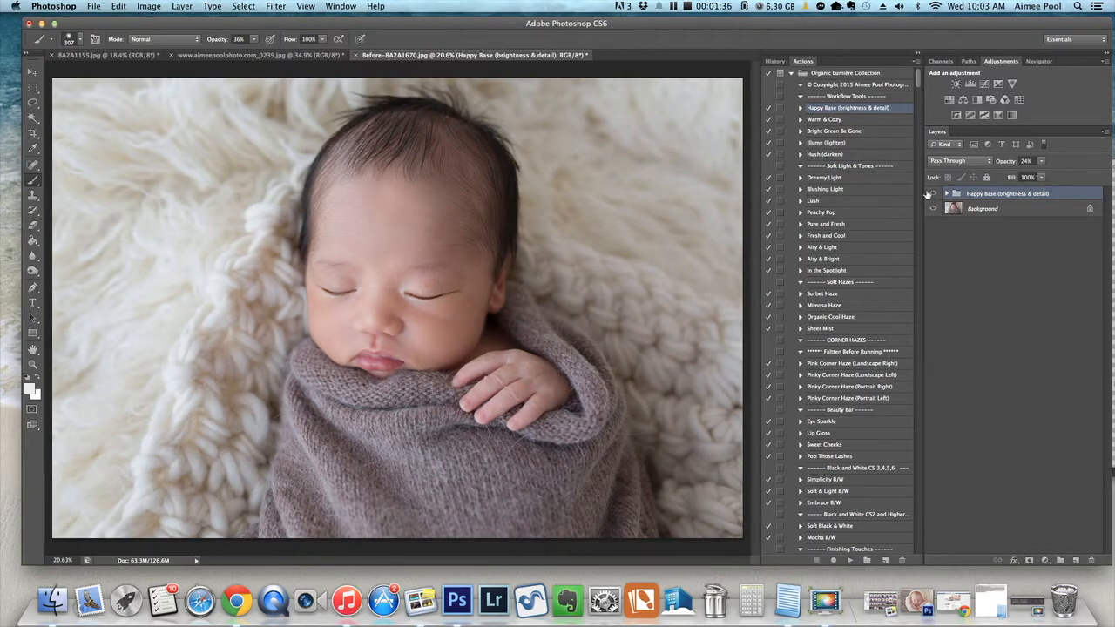
Step: Run the Warm & Cozy action on the photo, keeping the Happy Base group unflattened
{"action": "left_click", "coordinate": [182, 6]}
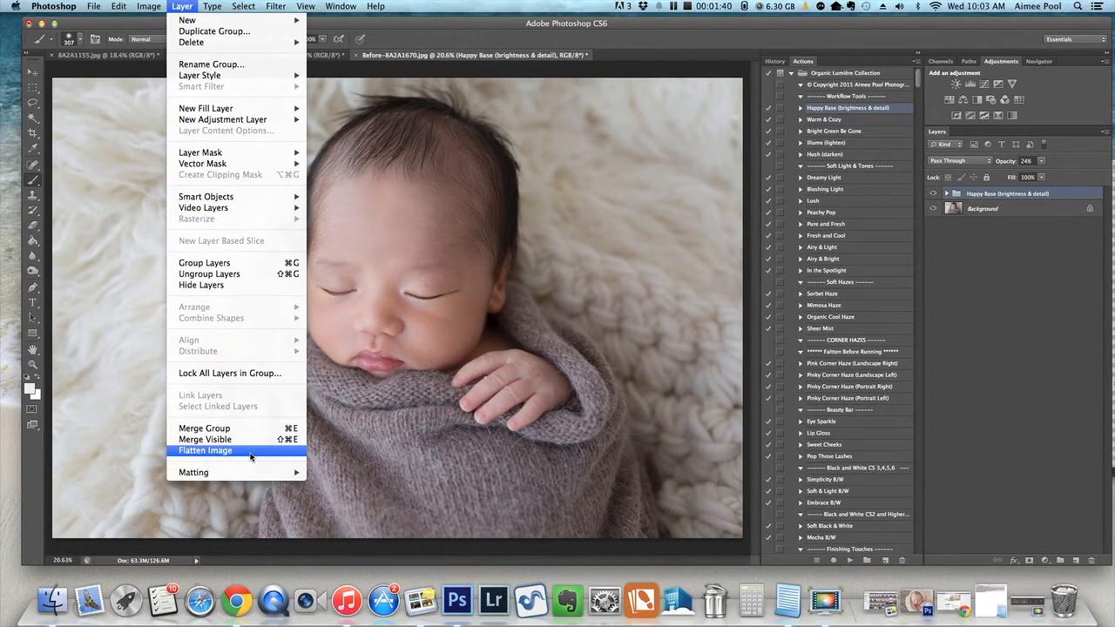
{"action": "left_click", "coordinate": [1006, 366]}
{"action": "left_click", "coordinate": [849, 124]}
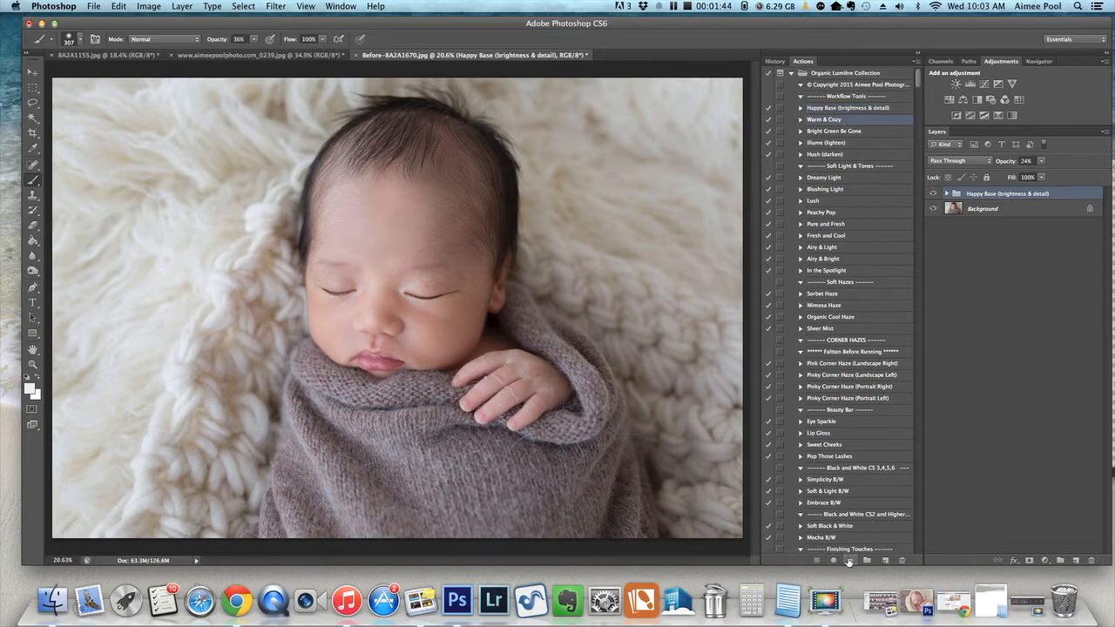
{"action": "left_click", "coordinate": [848, 560]}
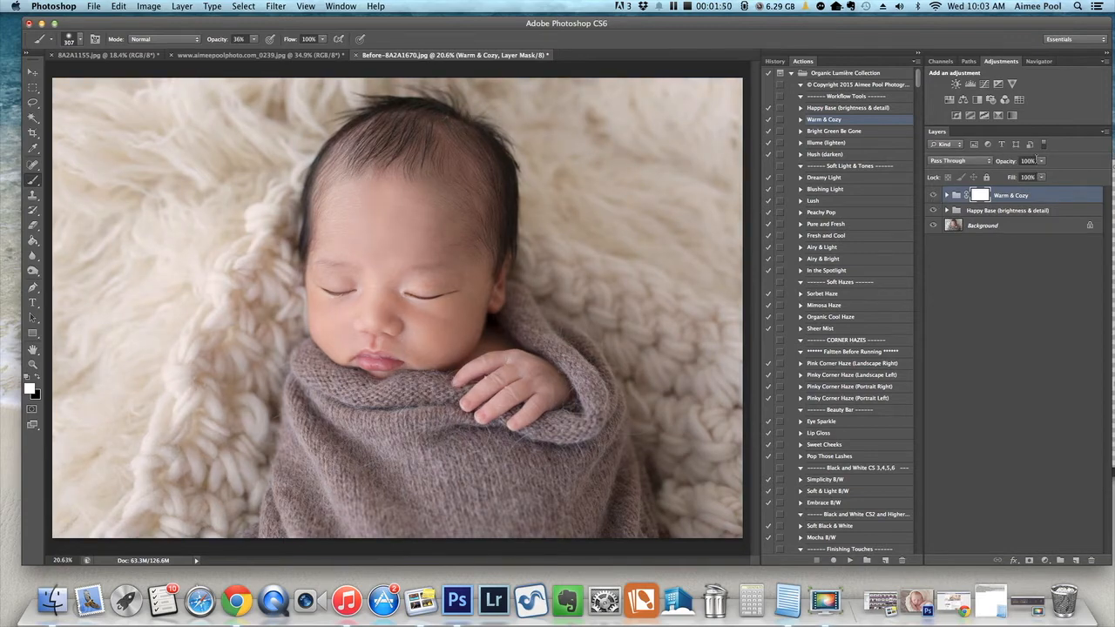
Step: Adjust the Warm & Cozy group's opacity and toggle its visibility to compare the warming effect
{"action": "left_click", "coordinate": [1029, 160]}
{"action": "type", "text": "00"}
{"action": "type", "text": "0"}
{"action": "key", "text": "BackSpace"}
{"action": "key", "text": "BackSpace"}
{"action": "left_click", "coordinate": [1019, 253]}
{"action": "left_click", "coordinate": [933, 196]}
{"action": "left_click", "coordinate": [933, 196]}
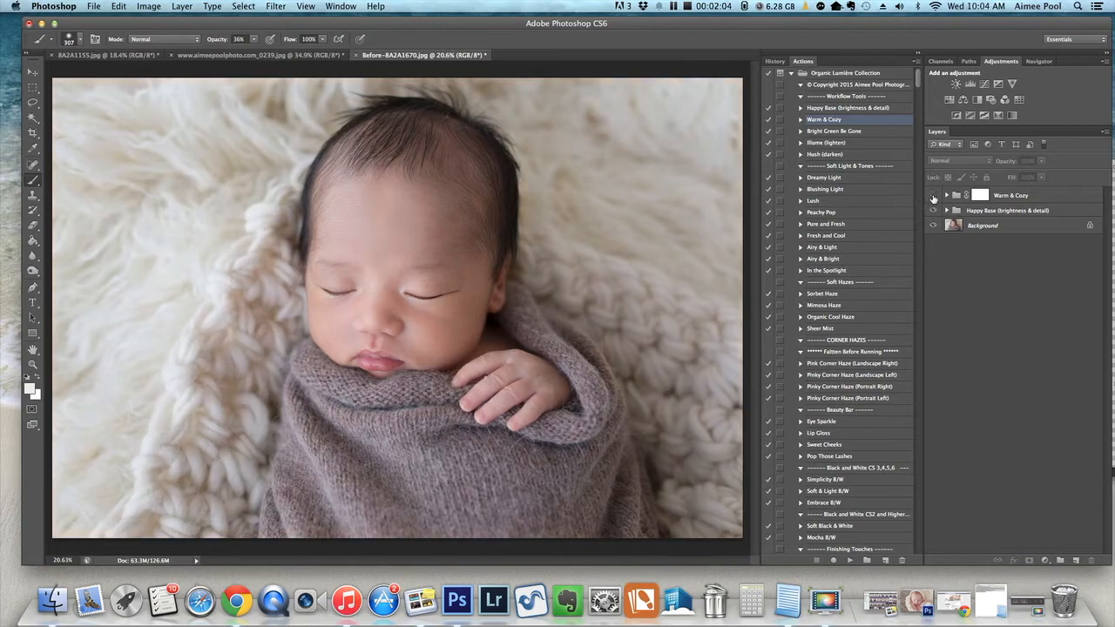
Step: Run the Illume (lighten) action and set the Illume layer's opacity to 8%
{"action": "left_click", "coordinate": [846, 142]}
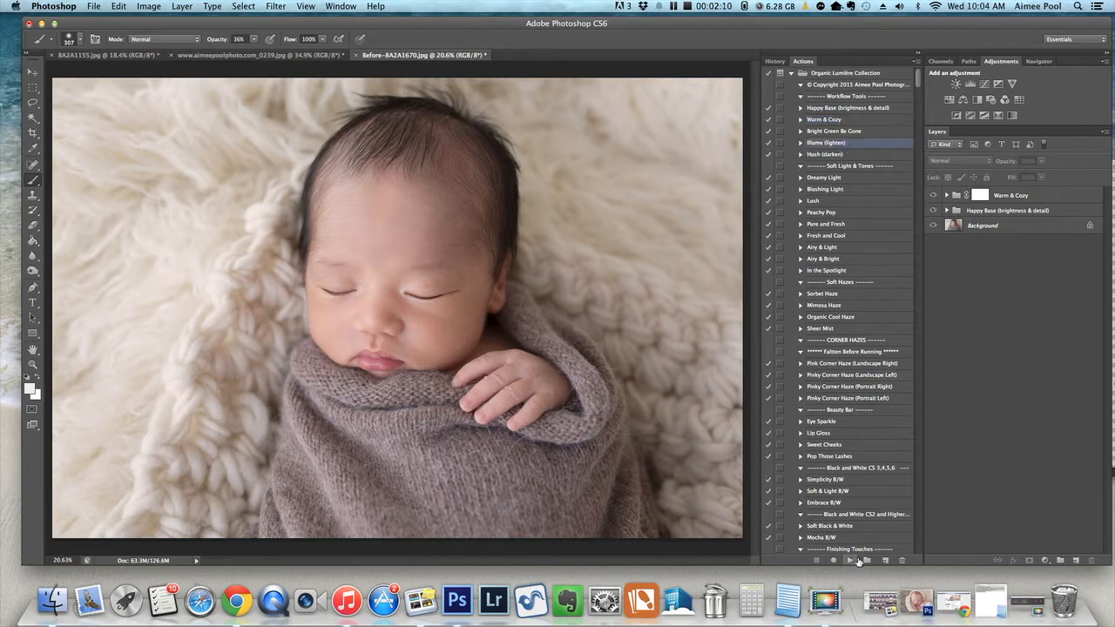
{"action": "left_click", "coordinate": [851, 561]}
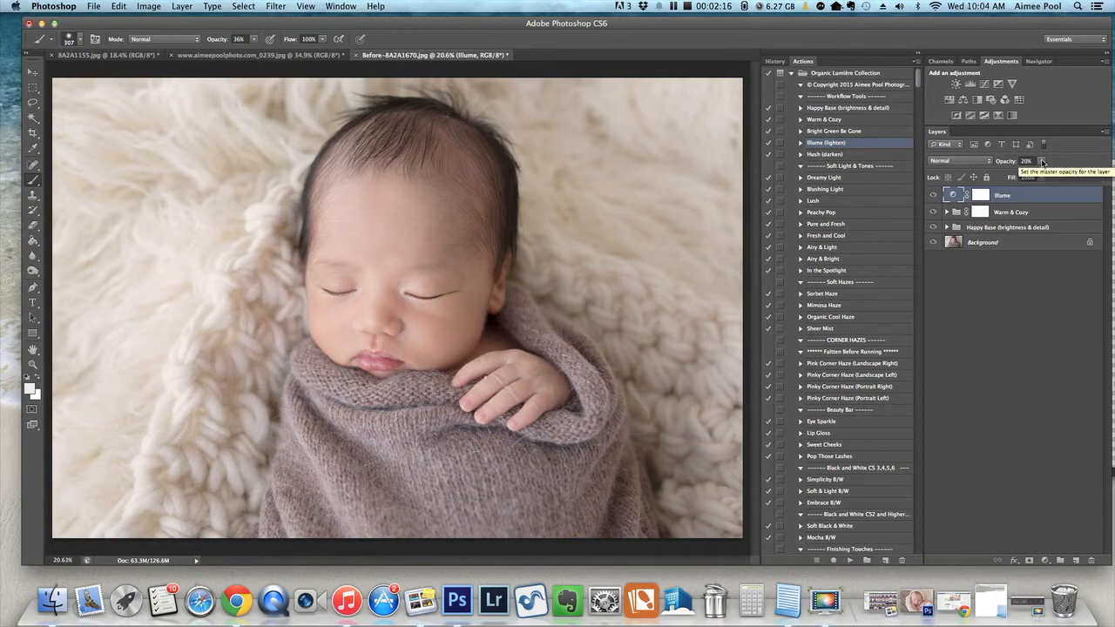
{"action": "mouse_move", "coordinate": [1041, 162]}
{"action": "left_mouse_down"}
{"action": "mouse_move", "coordinate": [1049, 179]}
{"action": "mouse_move", "coordinate": [1034, 178]}
{"action": "left_mouse_up"}
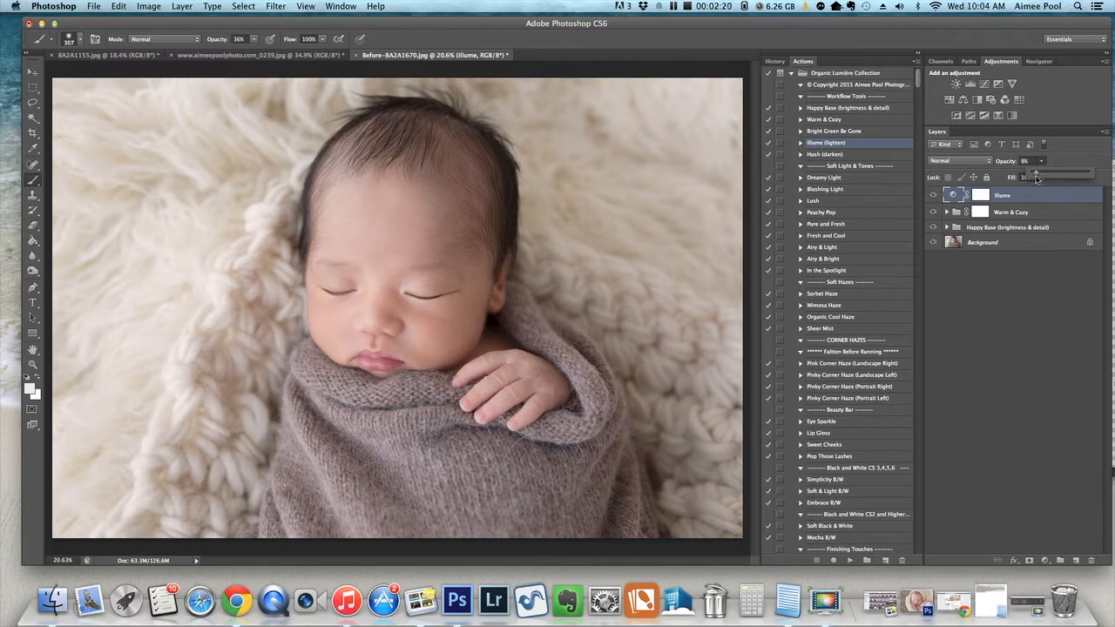
{"action": "left_click", "coordinate": [1074, 266]}
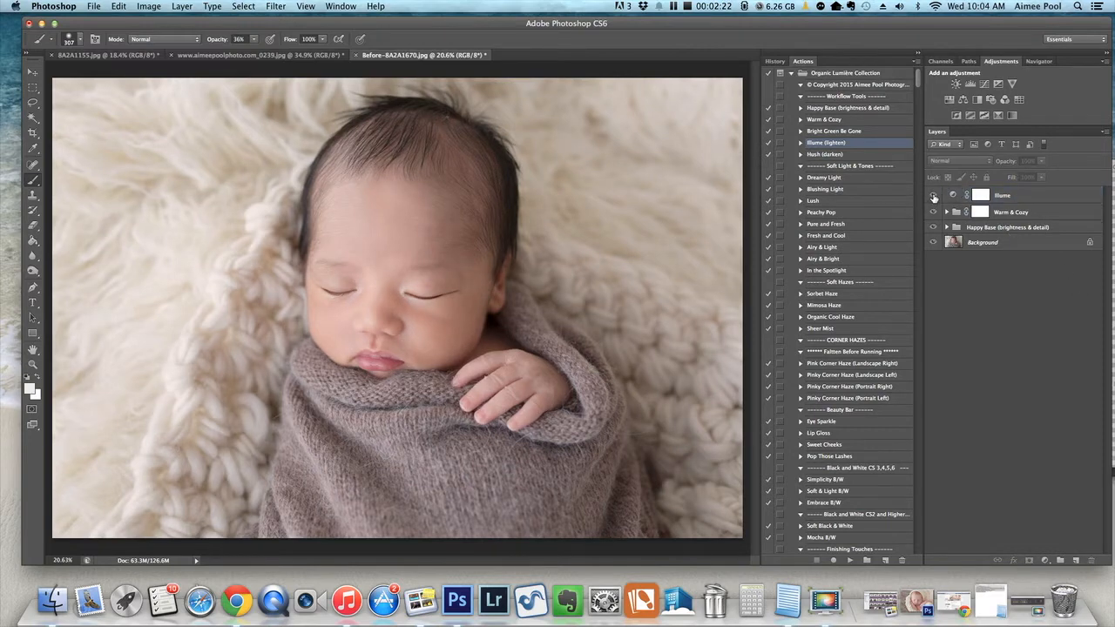
{"action": "left_click", "coordinate": [933, 198]}
Step: Open the Illume layer's opacity for editing and compare the photo with that layer hidden and shown
{"action": "left_click", "coordinate": [1025, 195]}
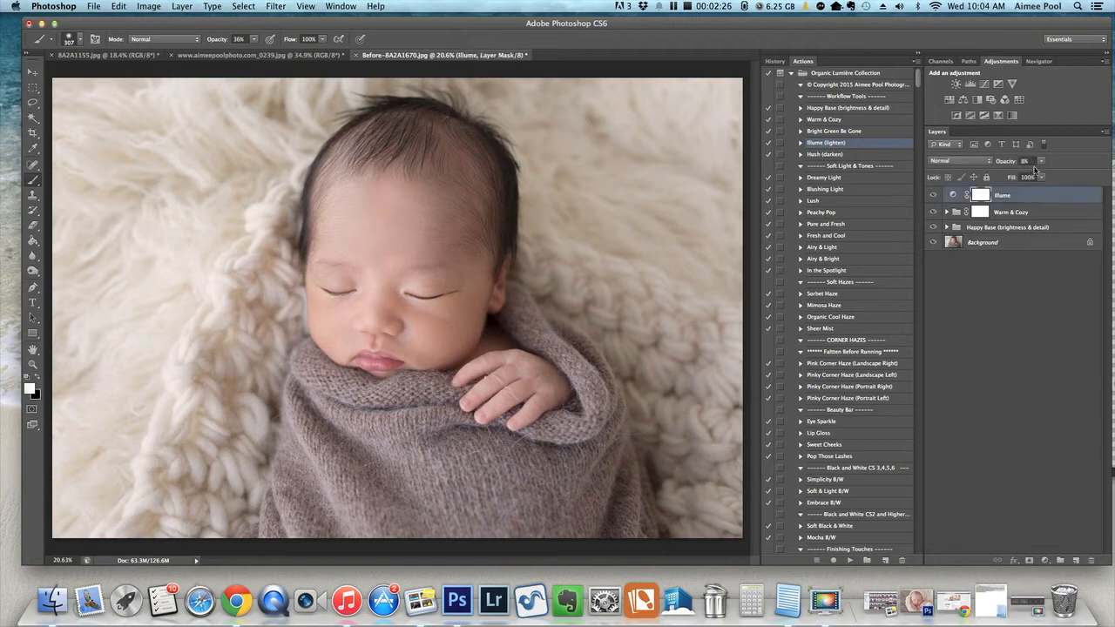
{"action": "left_click", "coordinate": [1028, 161]}
{"action": "left_click", "coordinate": [1018, 318]}
{"action": "left_click", "coordinate": [933, 195]}
{"action": "left_click", "coordinate": [933, 195]}
{"action": "left_click", "coordinate": [933, 195]}
{"action": "left_click", "coordinate": [933, 195]}
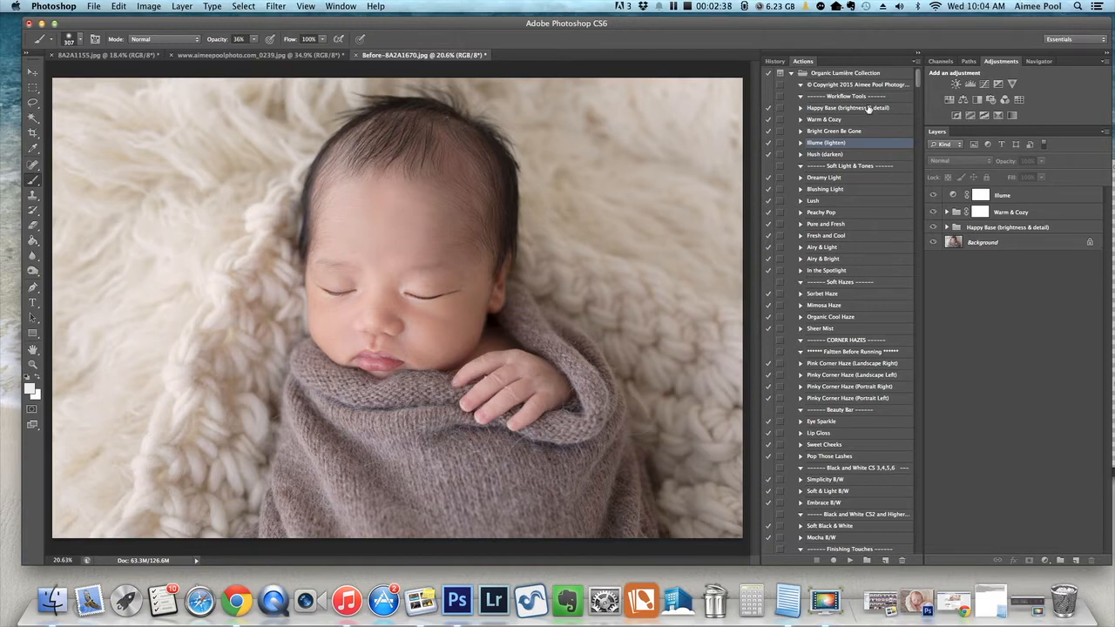
Step: Flatten the image and run the Airy & Bright action
{"action": "left_click", "coordinate": [182, 6]}
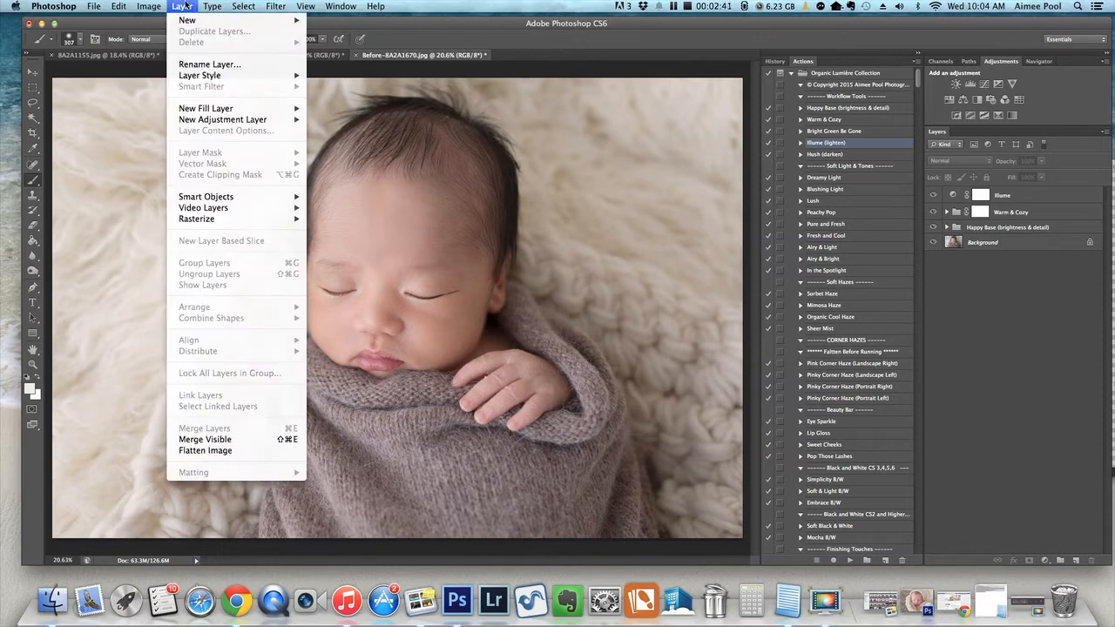
{"action": "left_click", "coordinate": [233, 451]}
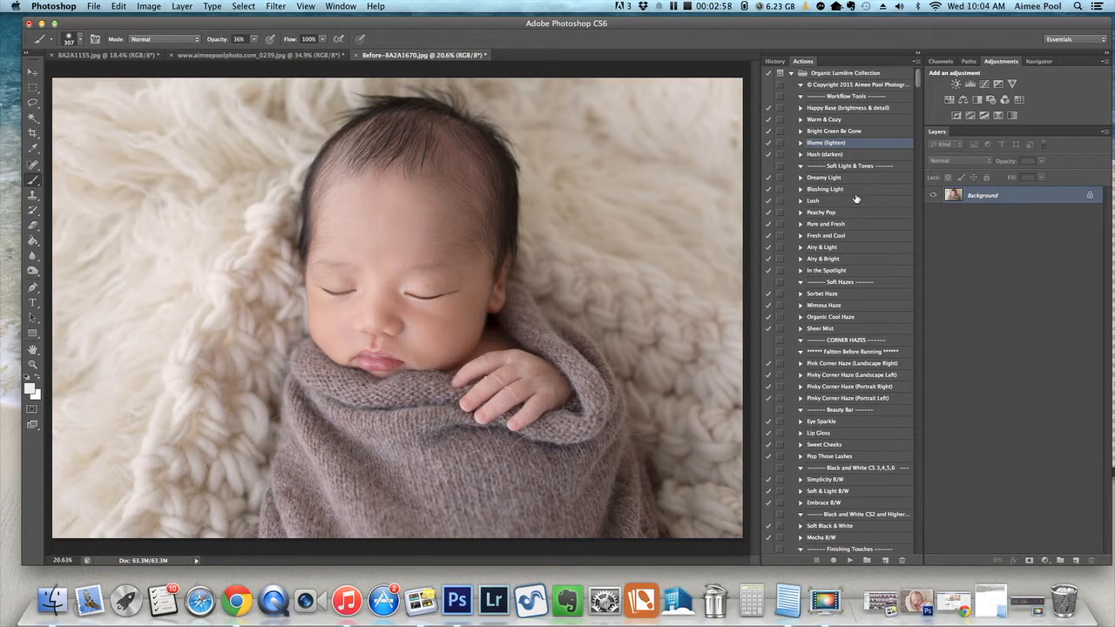
{"action": "left_click", "coordinate": [835, 258]}
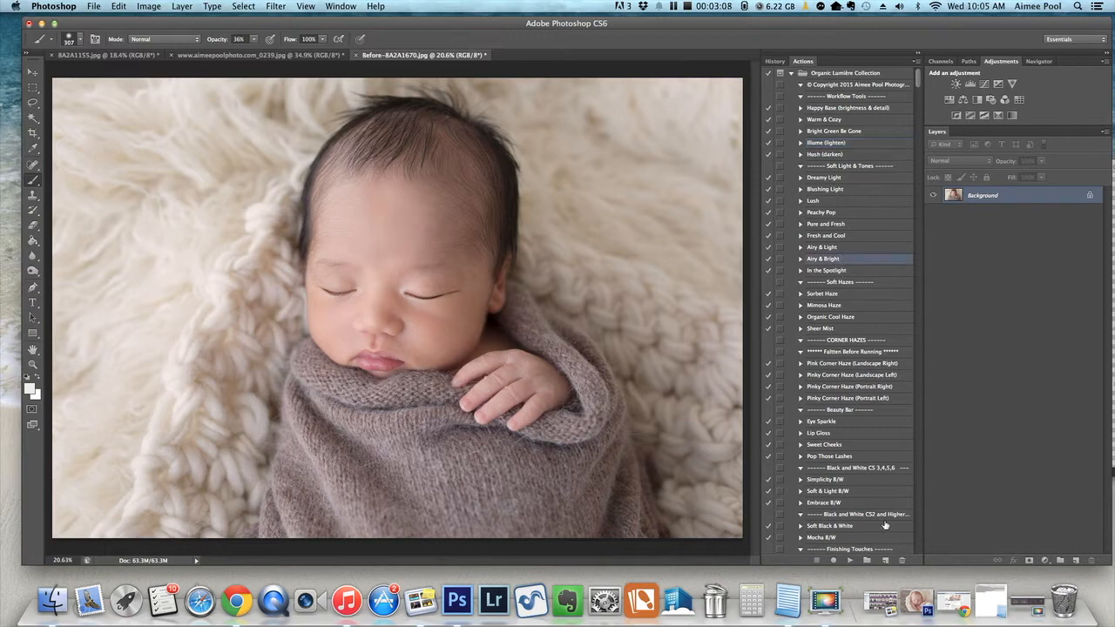
{"action": "left_click", "coordinate": [849, 559]}
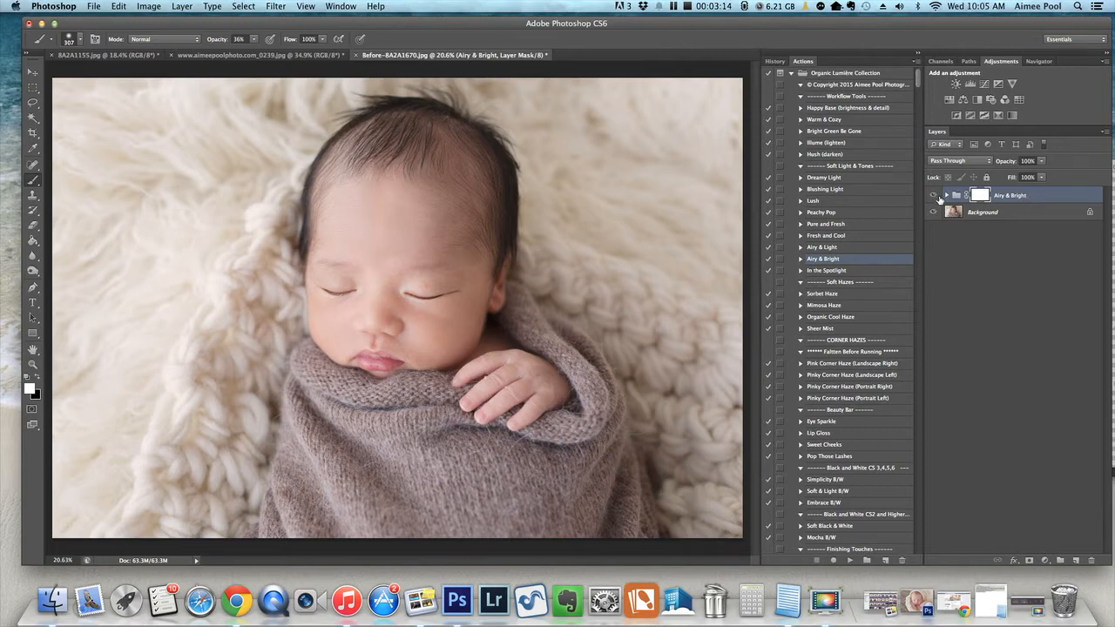
Step: Compare the photo with and without the Airy & Bright group, and set the group's opacity to 30%
{"action": "left_click", "coordinate": [934, 197]}
{"action": "left_click", "coordinate": [934, 197]}
{"action": "left_click", "coordinate": [1041, 162]}
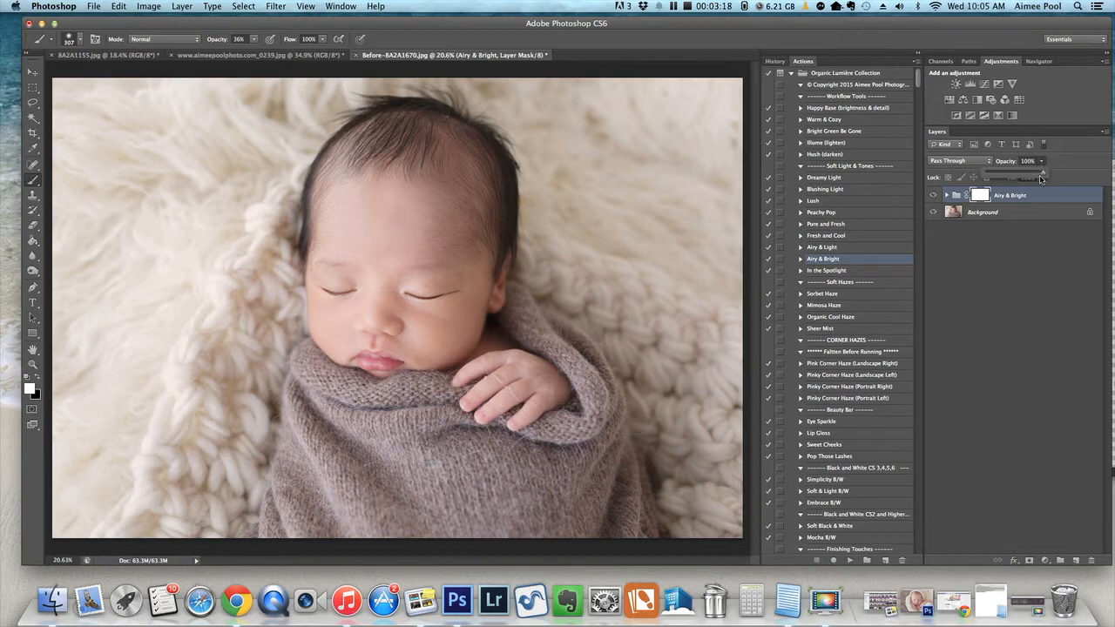
{"action": "left_click_drag", "start_coordinate": [1042, 176], "coordinate": [1003, 182]}
{"action": "left_click", "coordinate": [1010, 238]}
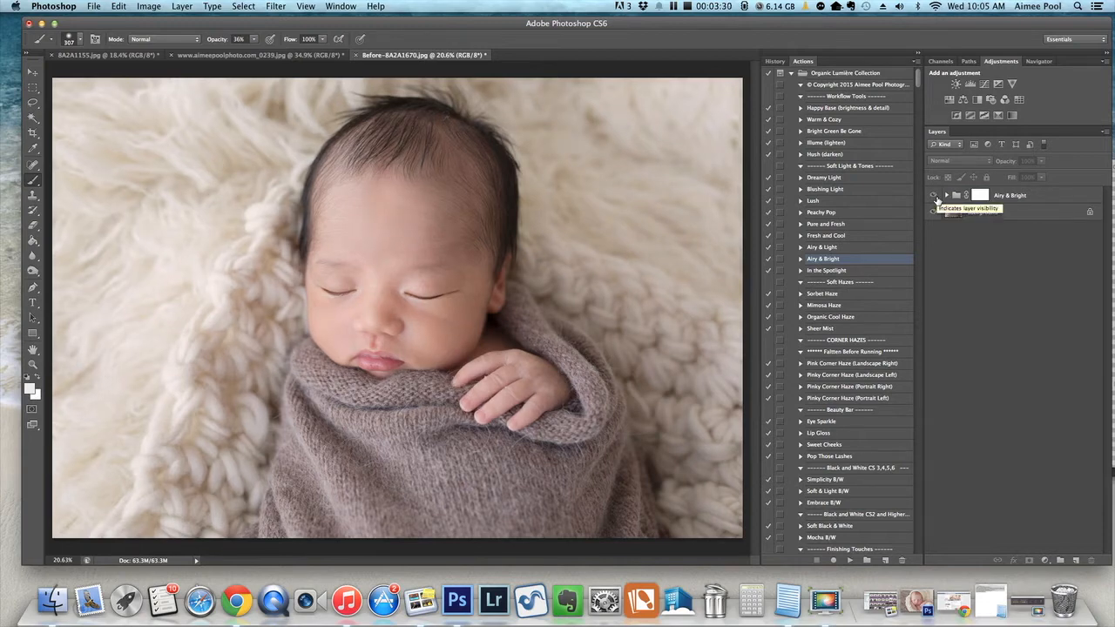
Step: Paint black on the Airy & Bright mask over the baby's face with a size 716 brush at 55% opacity
{"action": "left_click", "coordinate": [980, 196]}
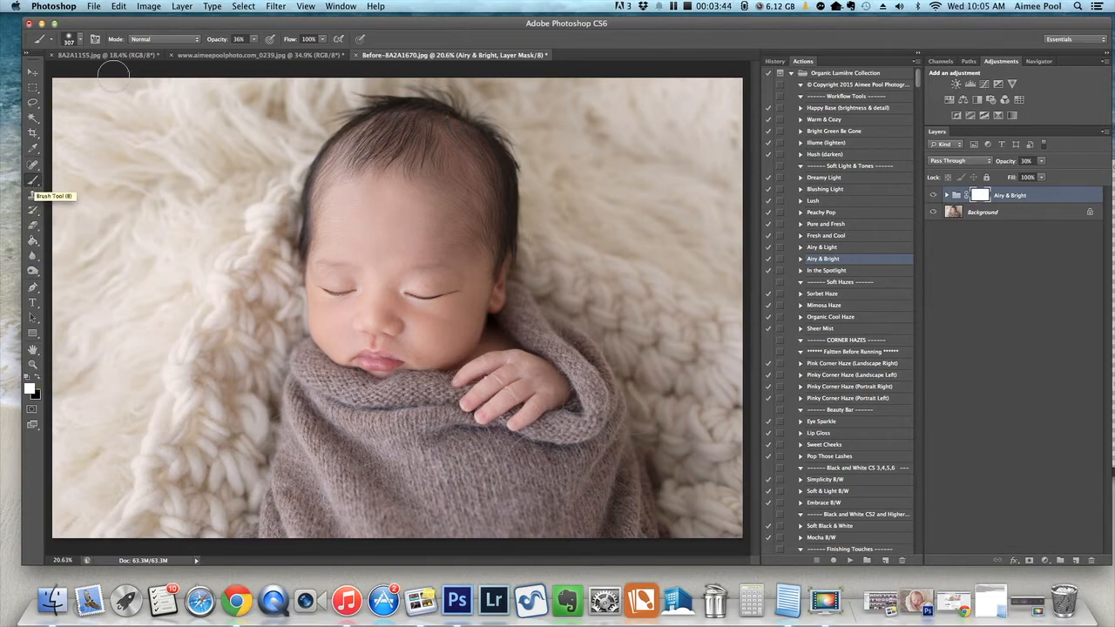
{"action": "left_click", "coordinate": [254, 39]}
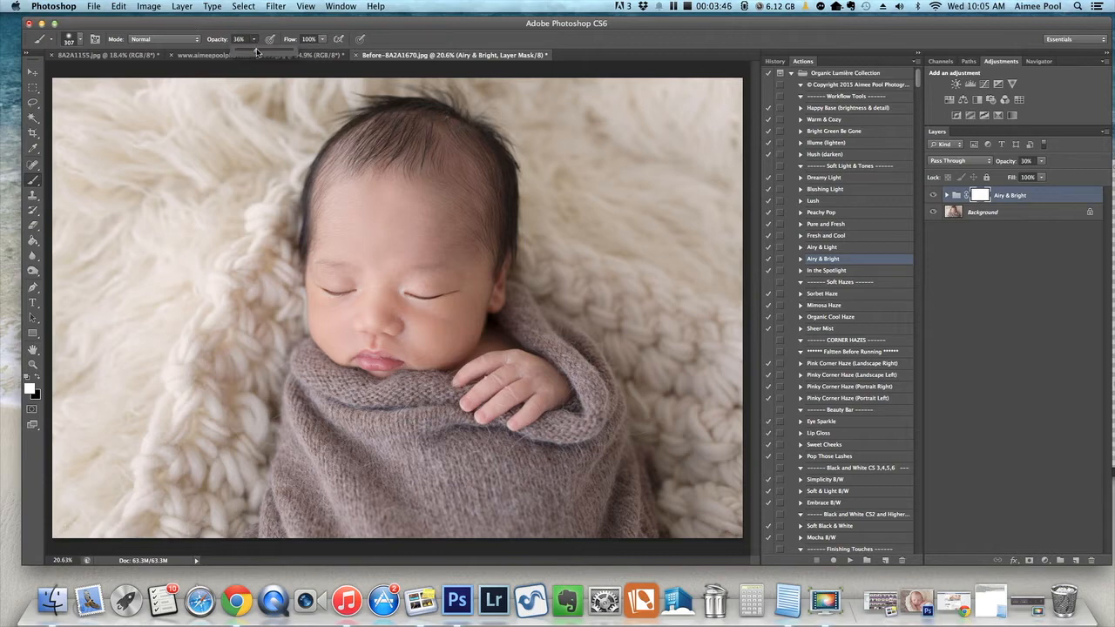
{"action": "left_click_drag", "start_coordinate": [260, 54], "coordinate": [263, 54]}
{"action": "left_click", "coordinate": [37, 378]}
{"action": "left_click_drag", "start_coordinate": [335, 282], "coordinate": [352, 284]}
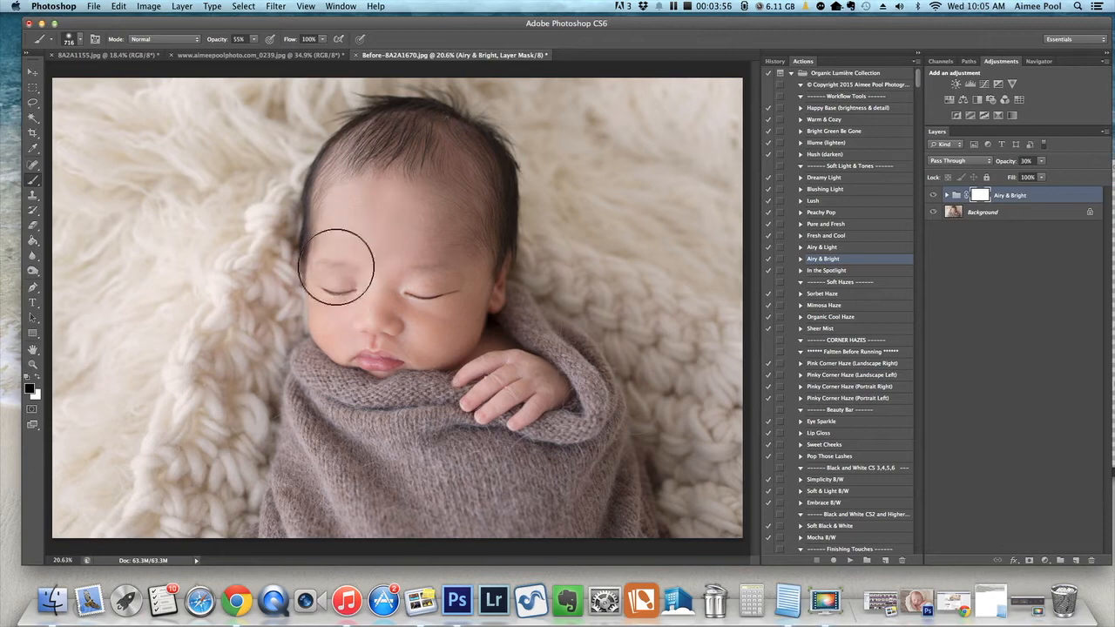
{"action": "mouse_move", "coordinate": [328, 326]}
{"action": "left_mouse_down"}
{"action": "mouse_move", "coordinate": [334, 252]}
{"action": "mouse_move", "coordinate": [356, 216]}
{"action": "left_mouse_up"}
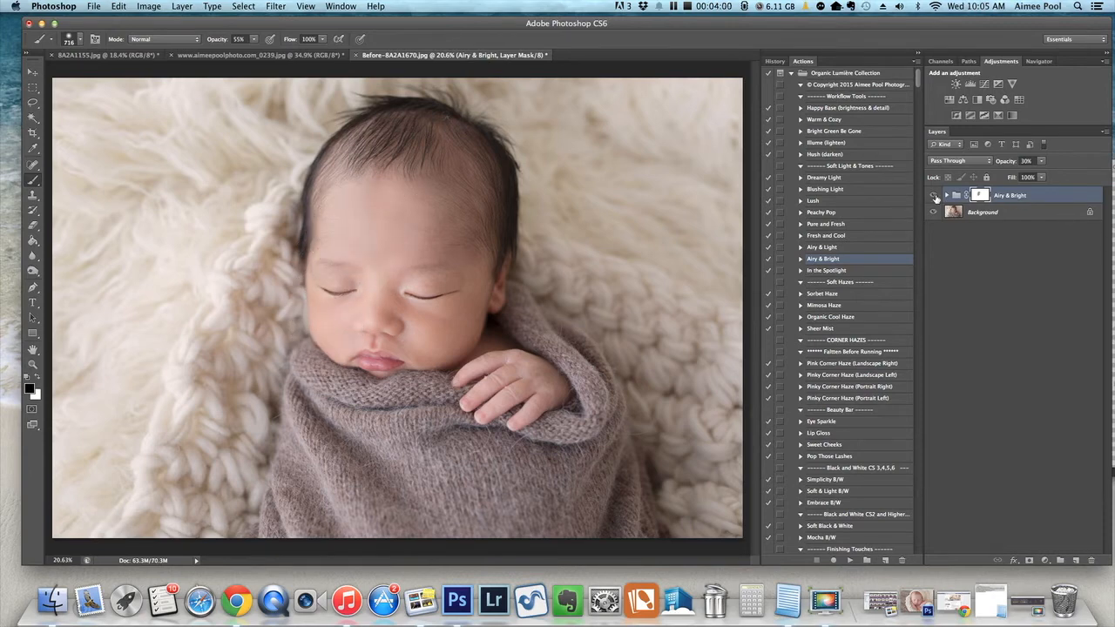
Step: Toggle the Airy & Bright group's visibility to check the masked effect on the baby's face
{"action": "left_click", "coordinate": [936, 198]}
{"action": "left_click", "coordinate": [936, 197]}
{"action": "left_click", "coordinate": [936, 198]}
{"action": "left_click", "coordinate": [936, 198]}
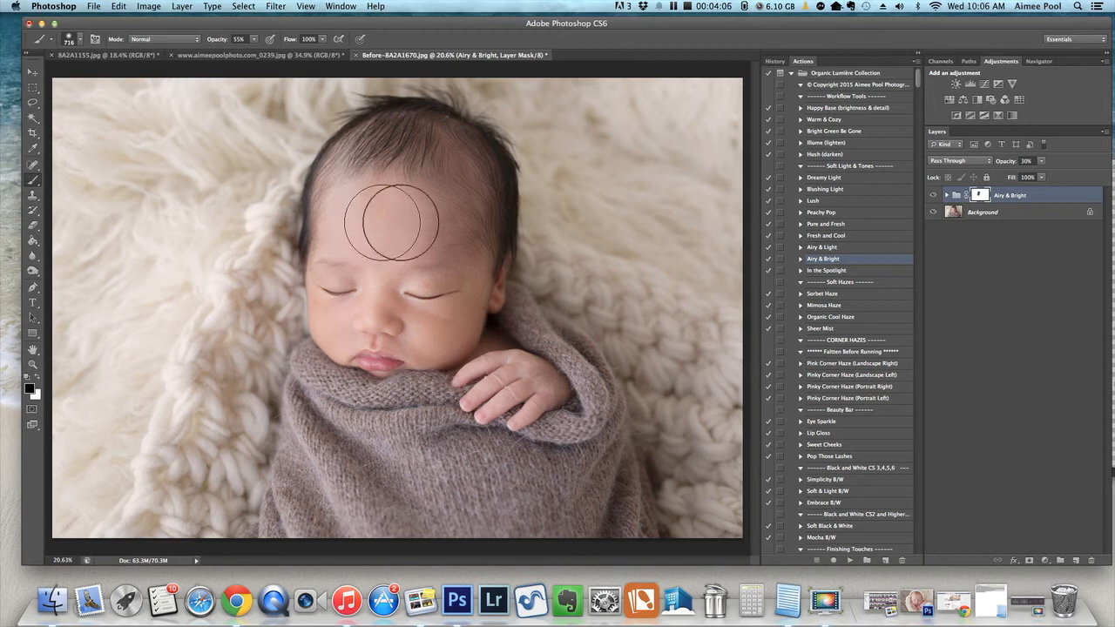
{"action": "left_click", "coordinate": [936, 197]}
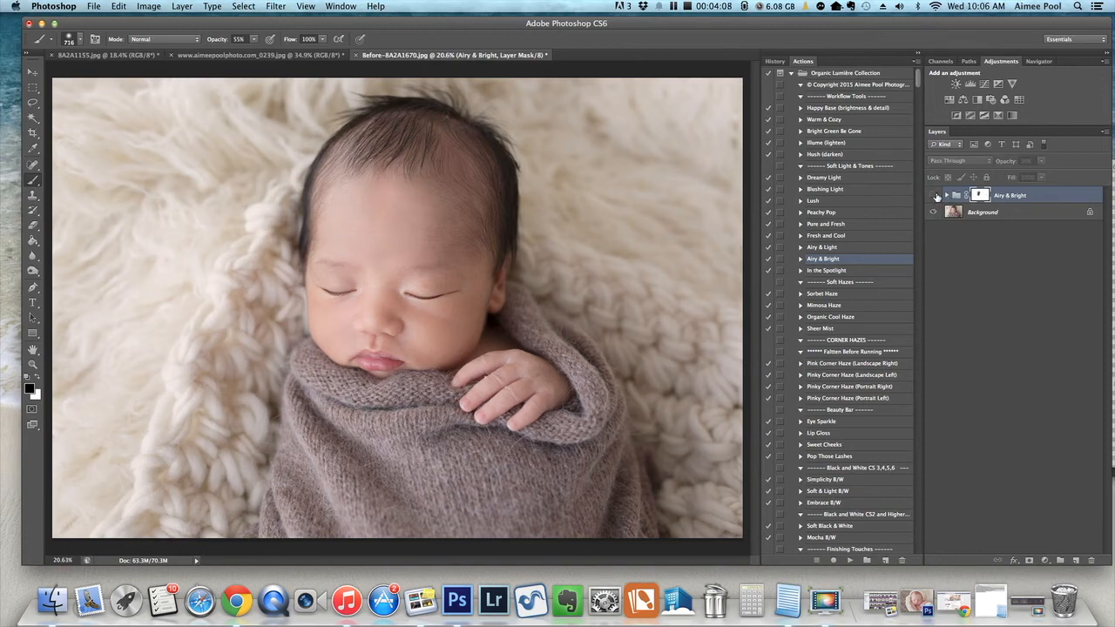
{"action": "left_click", "coordinate": [934, 197]}
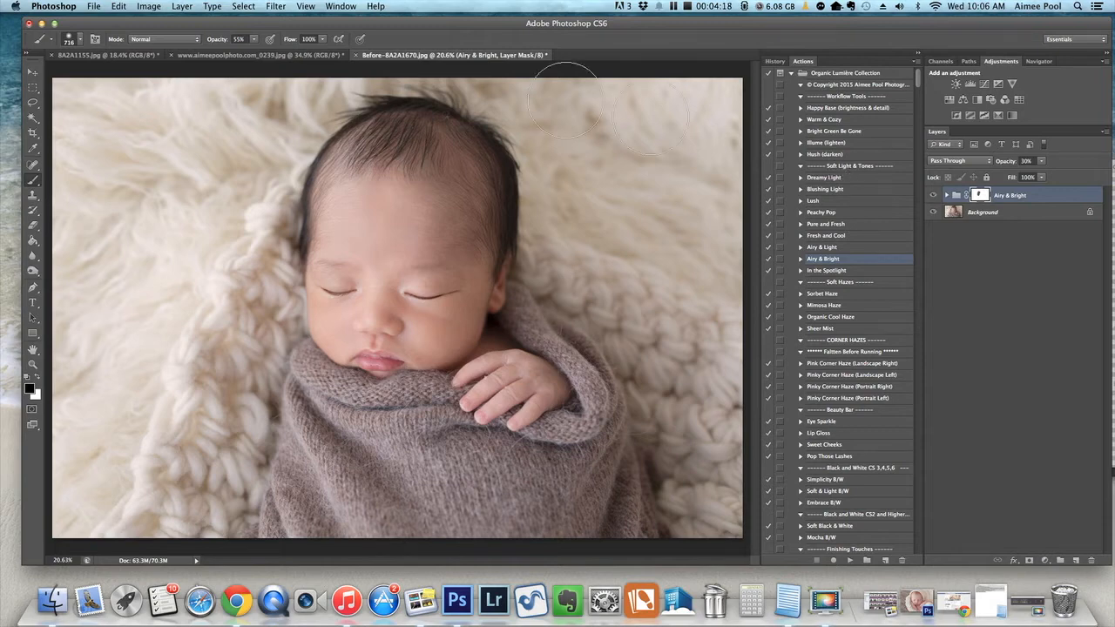
Step: Flatten the image and run the Mimosa Haze action
{"action": "left_click", "coordinate": [180, 6]}
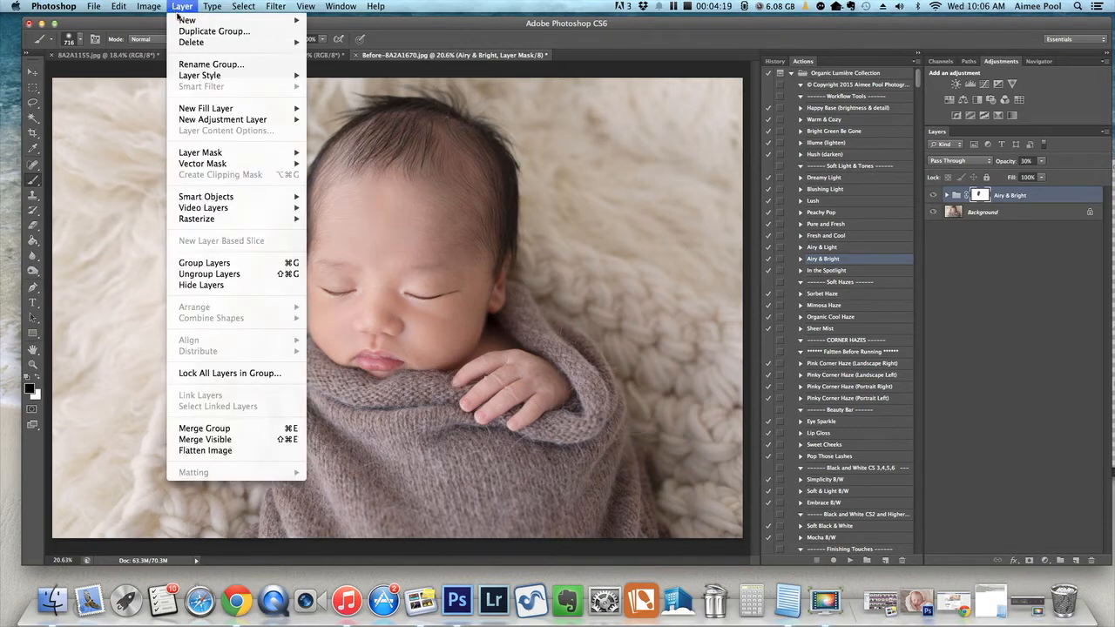
{"action": "left_click", "coordinate": [210, 453]}
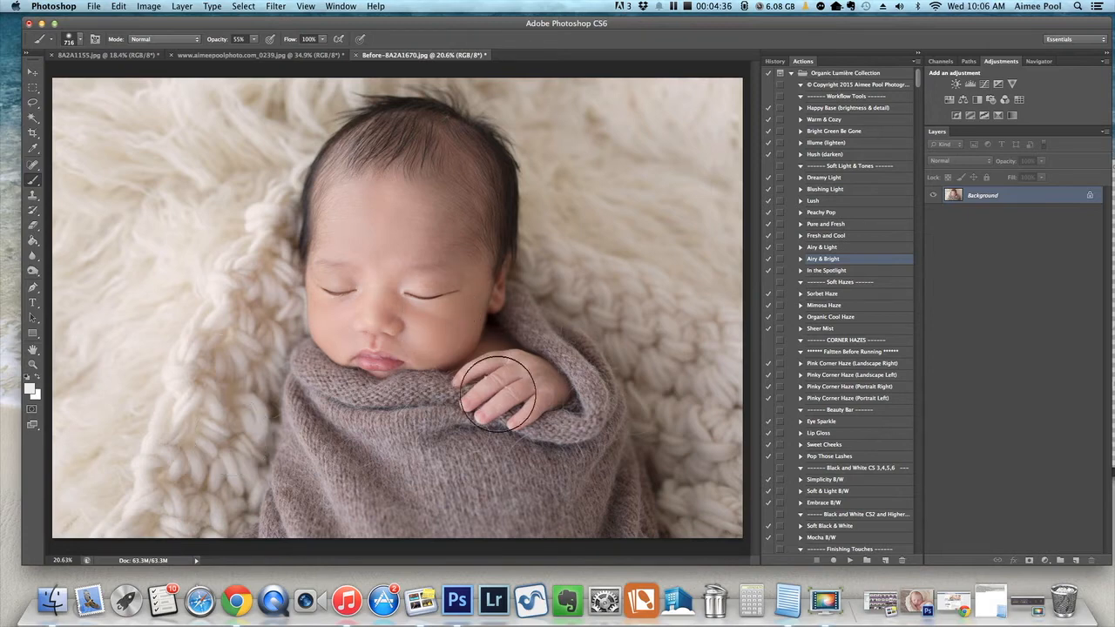
{"action": "left_click", "coordinate": [838, 308]}
{"action": "left_click", "coordinate": [848, 562]}
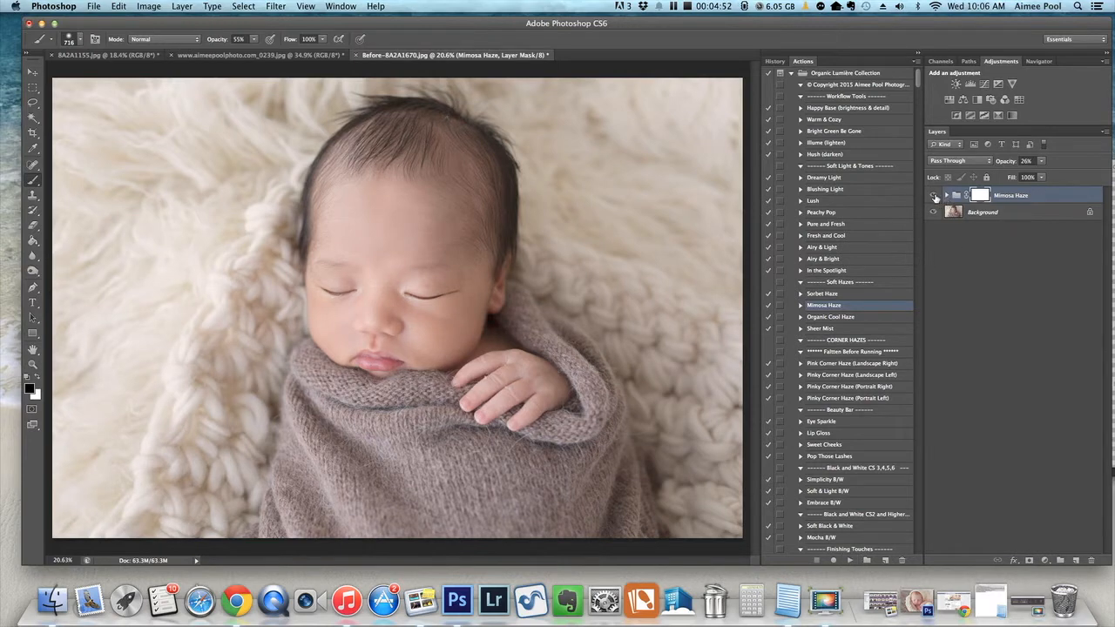
Step: Compare the photo with the Mimosa Haze group hidden and shown, and open the group's opacity for editing
{"action": "left_click", "coordinate": [934, 196]}
{"action": "left_click", "coordinate": [934, 196]}
{"action": "left_click", "coordinate": [1029, 160]}
{"action": "left_click", "coordinate": [1009, 233]}
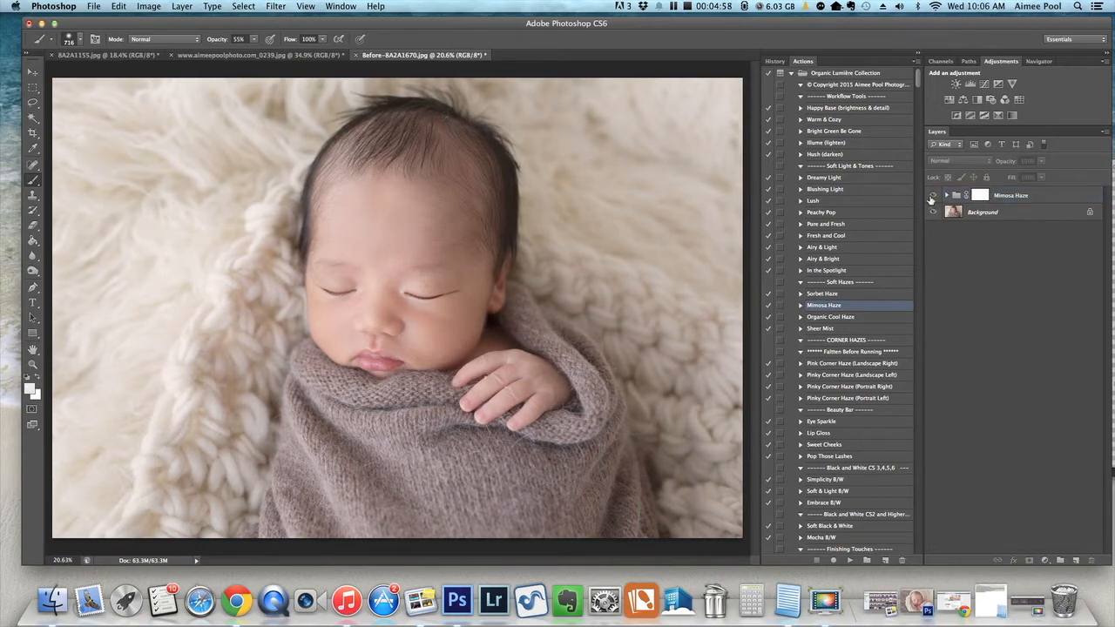
Step: Compare the photo with the Mimosa Haze group hidden and shown, and run the Organic Cool Haze action
{"action": "left_click", "coordinate": [934, 196]}
{"action": "left_click", "coordinate": [934, 195]}
{"action": "left_click", "coordinate": [857, 318]}
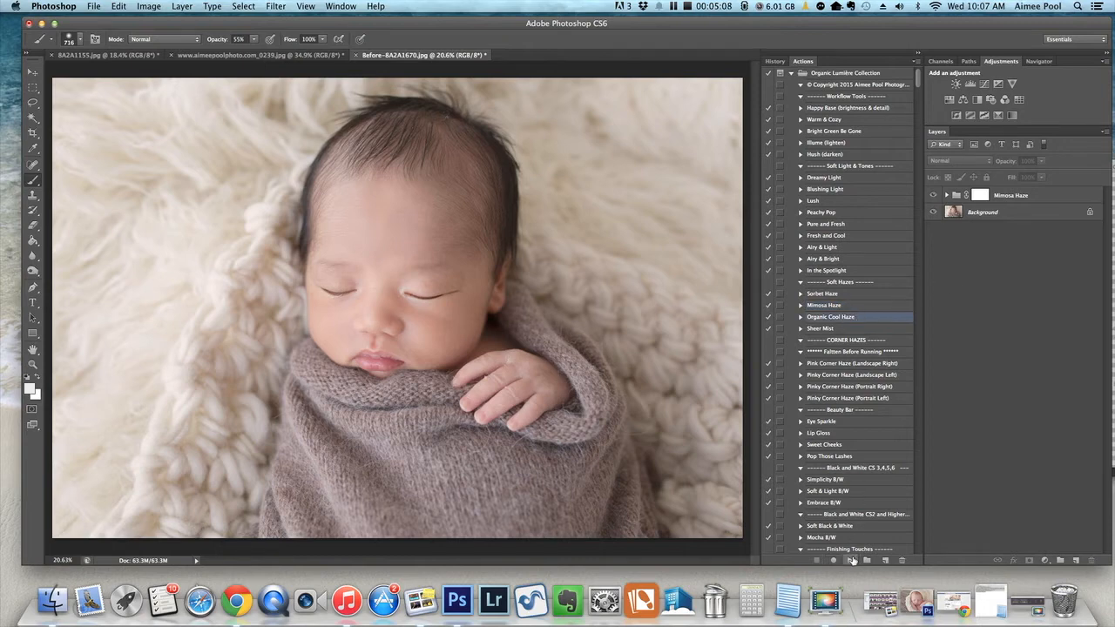
{"action": "left_click", "coordinate": [850, 560]}
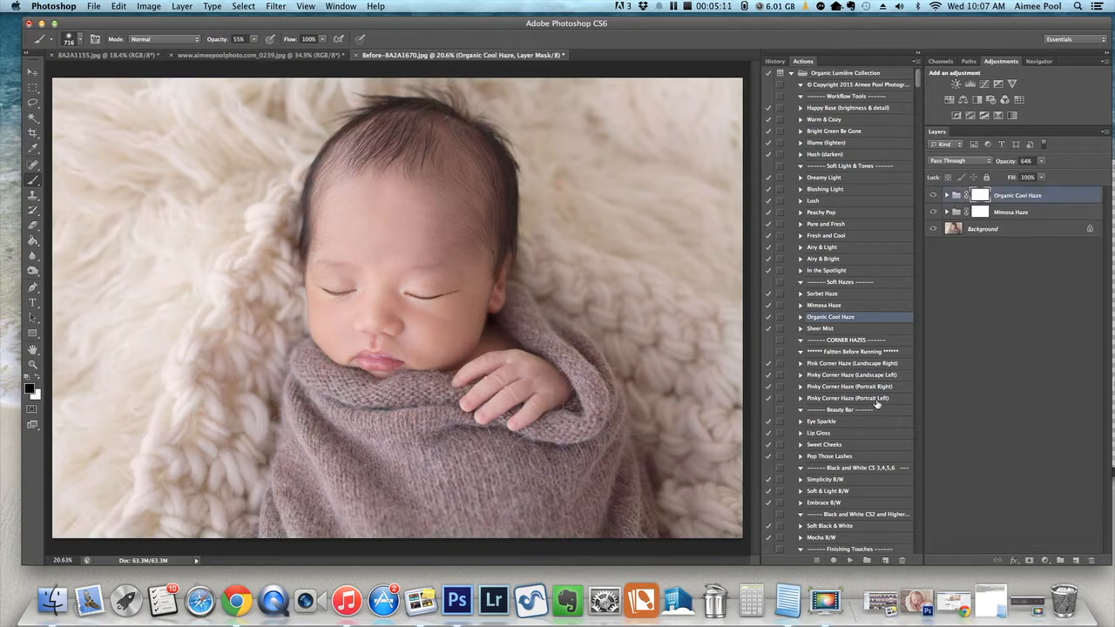
Step: Set the Organic Cool Haze group's opacity to 44% and toggle its visibility to check the effect
{"action": "left_click", "coordinate": [1040, 161]}
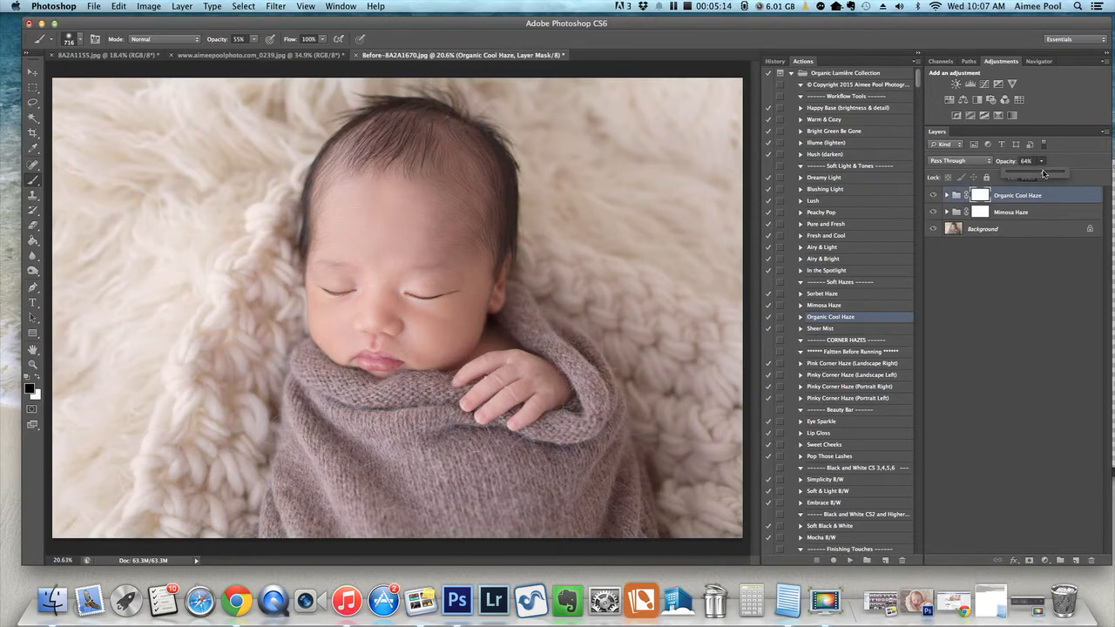
{"action": "left_click_drag", "start_coordinate": [1039, 176], "coordinate": [1031, 179]}
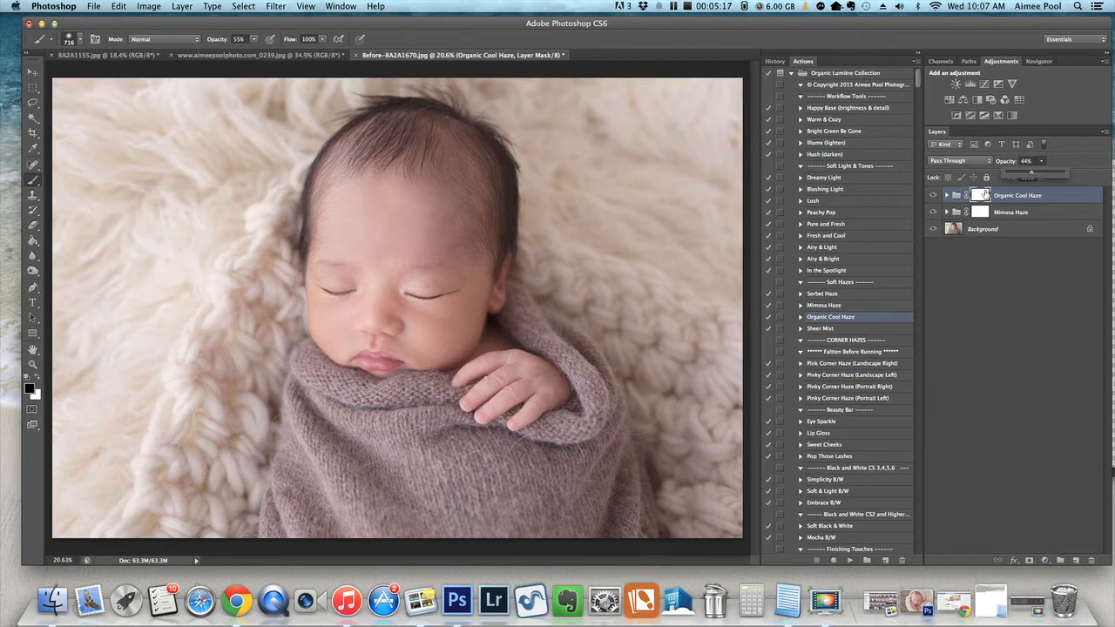
{"action": "left_click", "coordinate": [990, 257]}
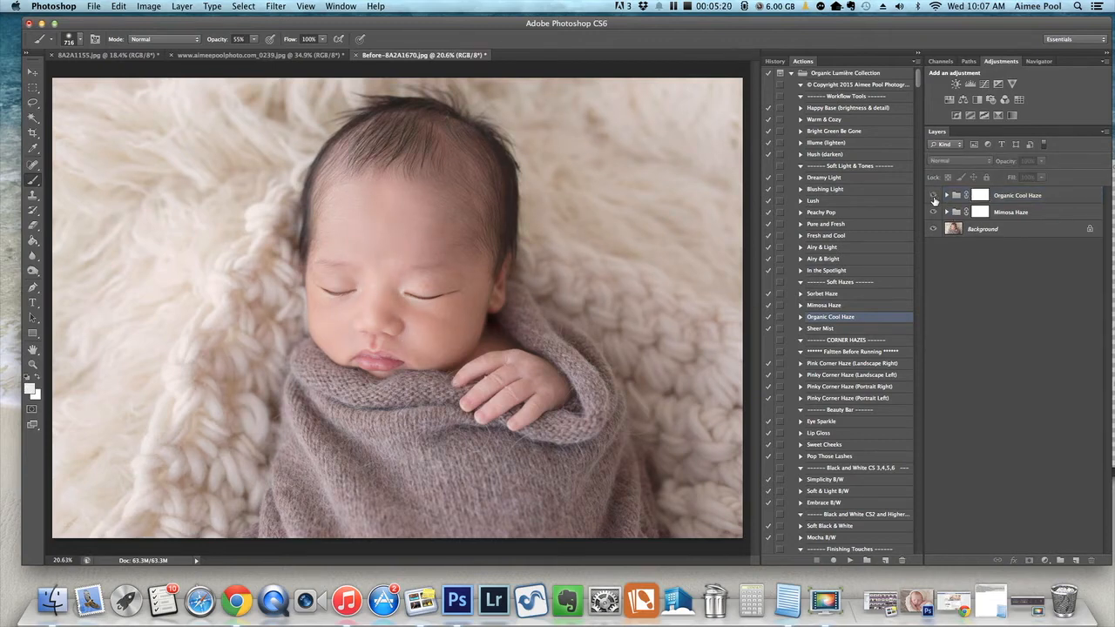
{"action": "left_click", "coordinate": [933, 195]}
Step: Fine-tune the Mimosa Haze group's opacity and toggle its visibility to compare the result
{"action": "left_click", "coordinate": [1038, 213]}
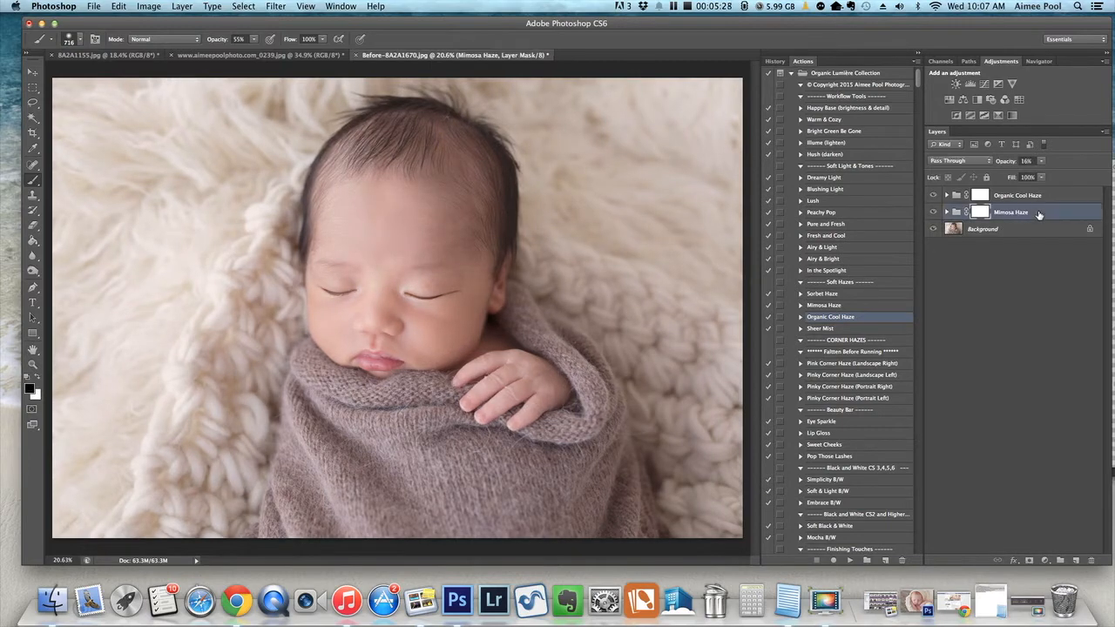
{"action": "left_click", "coordinate": [1041, 162]}
{"action": "left_click_drag", "start_coordinate": [1040, 175], "coordinate": [1040, 175]}
{"action": "left_click", "coordinate": [1011, 250]}
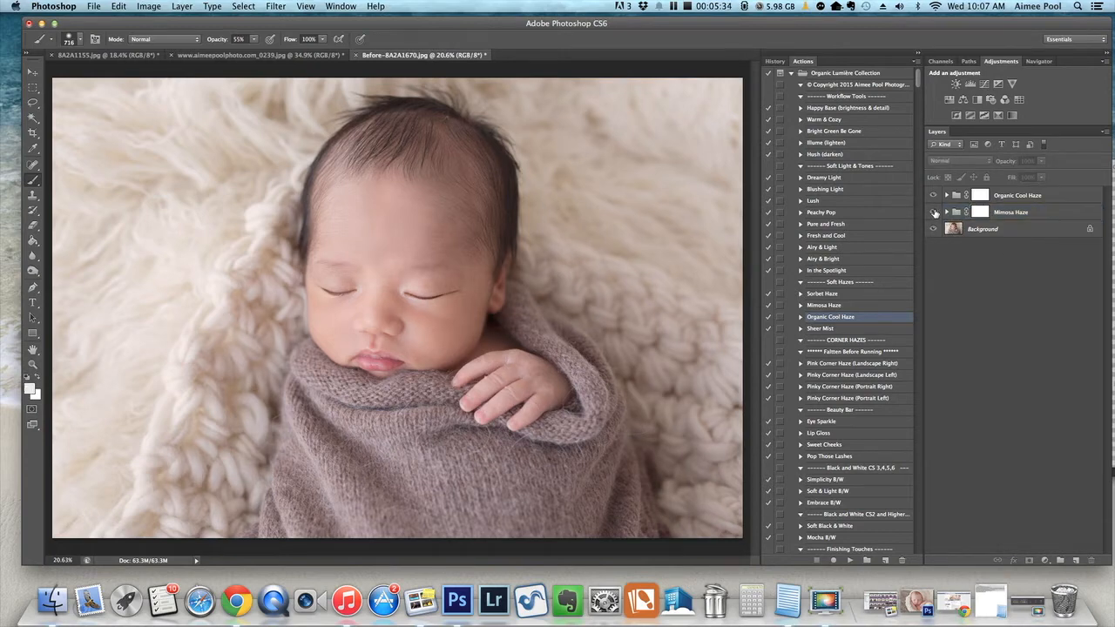
{"action": "left_click", "coordinate": [934, 212]}
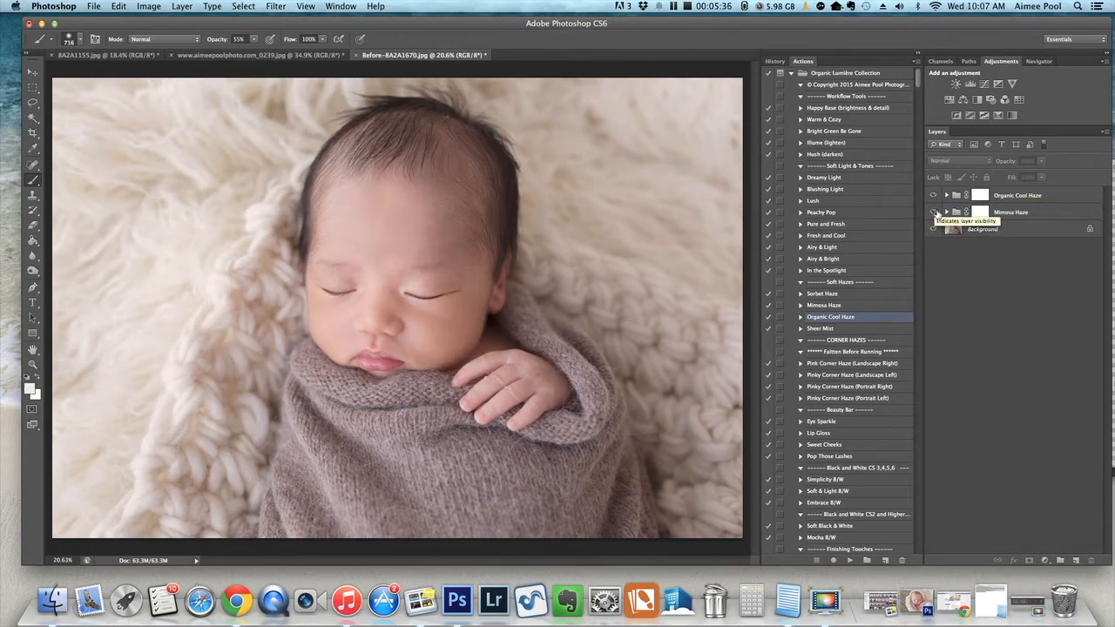
Step: Run the Sheer Mist action and set the resulting haze layer's opacity to 10%
{"action": "left_click", "coordinate": [829, 329]}
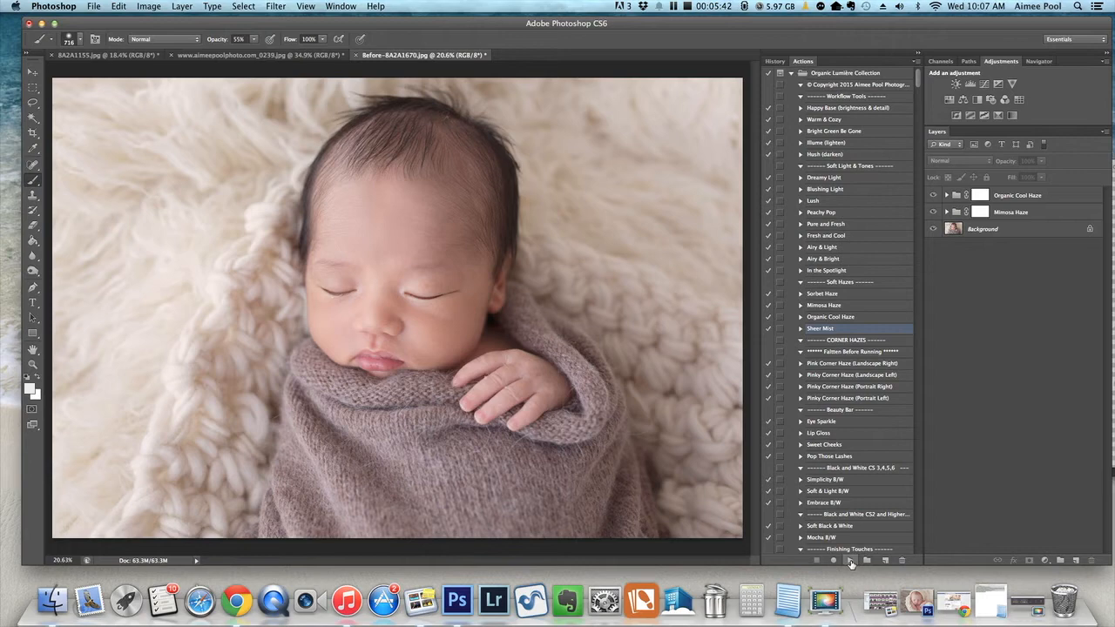
{"action": "left_click", "coordinate": [850, 562]}
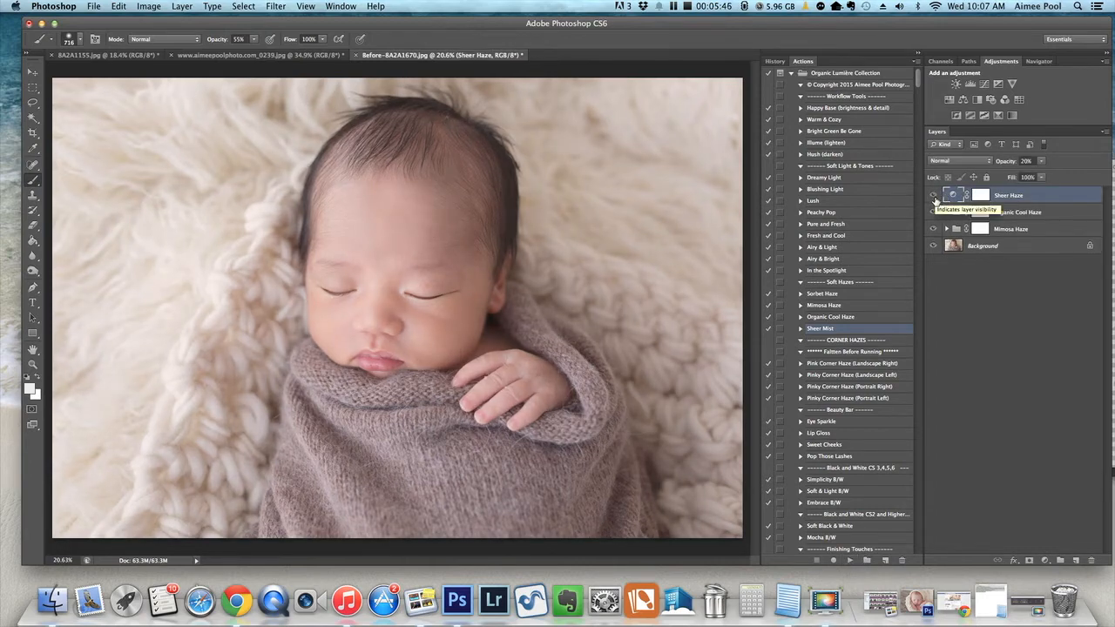
{"action": "left_click", "coordinate": [1027, 161]}
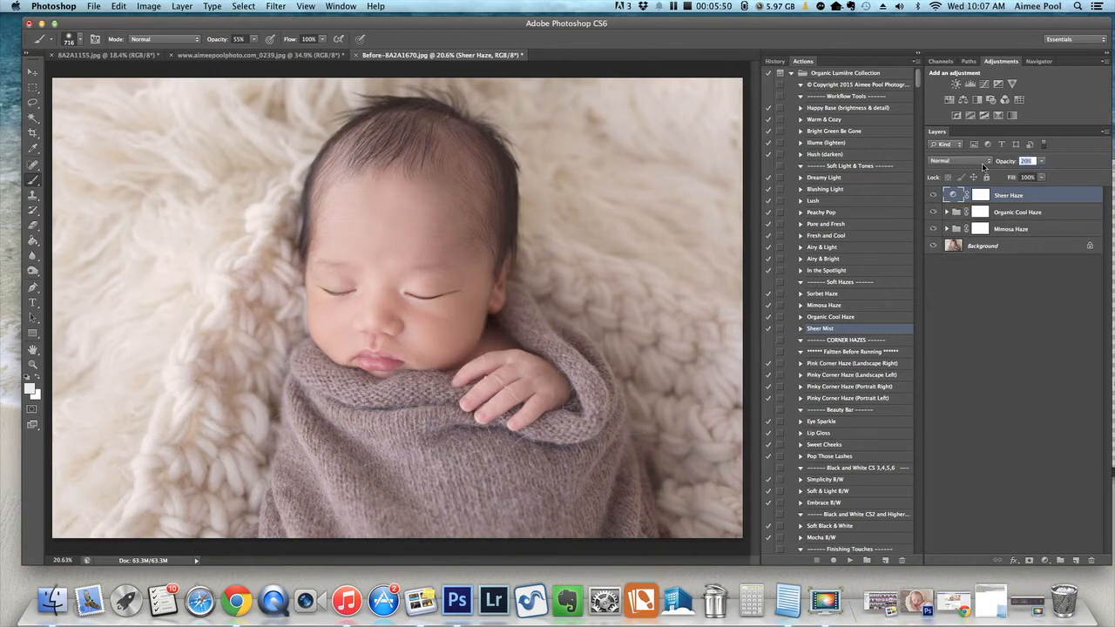
{"action": "type", "text": "10"}
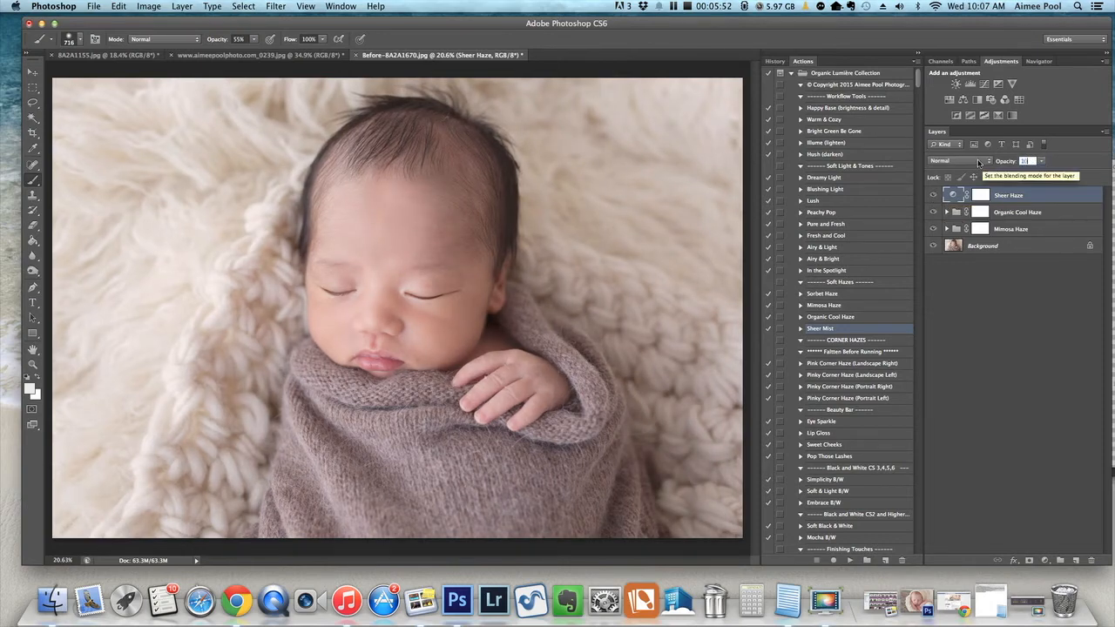
{"action": "left_click", "coordinate": [958, 292]}
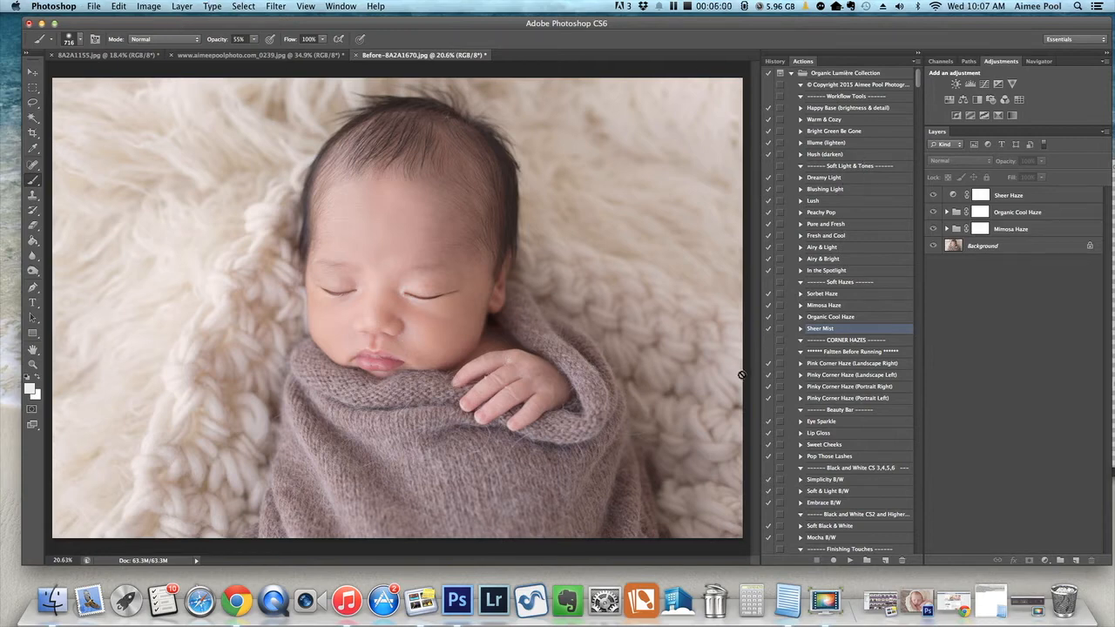
Step: Flatten the image and run the Pink Corner Haze (Landscape Right) action
{"action": "left_click", "coordinate": [182, 6]}
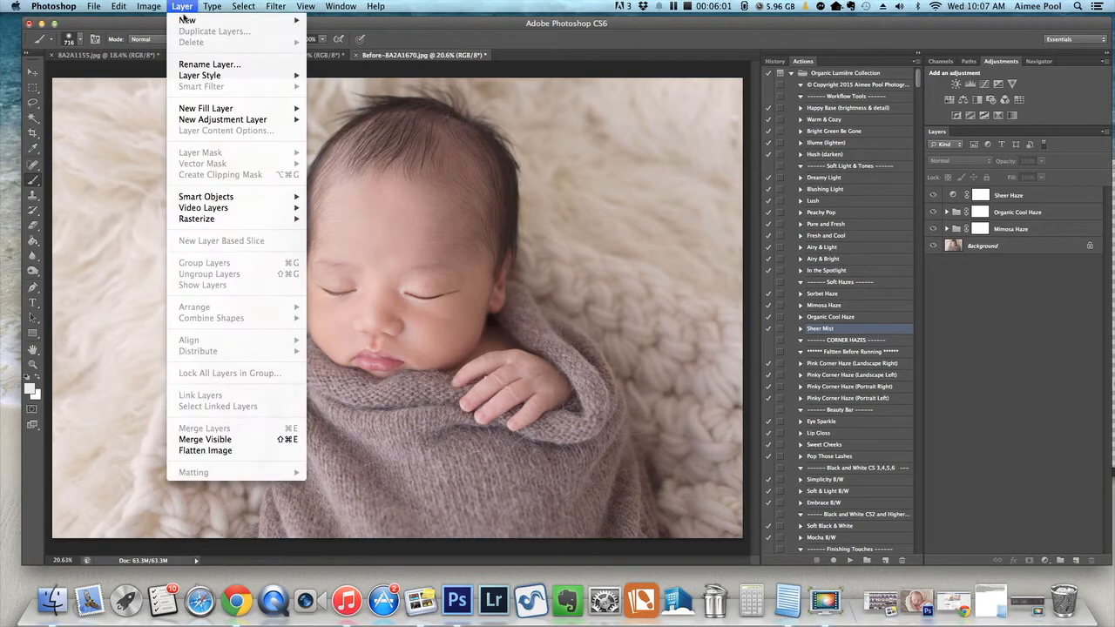
{"action": "left_click", "coordinate": [209, 450]}
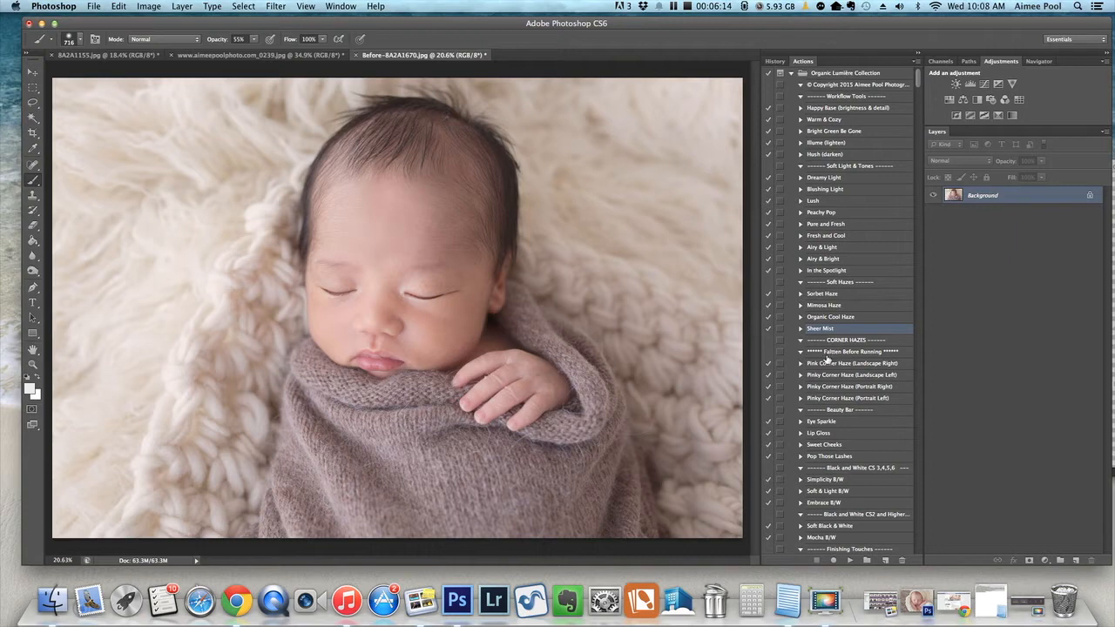
{"action": "left_click", "coordinate": [847, 342]}
{"action": "left_click", "coordinate": [850, 353]}
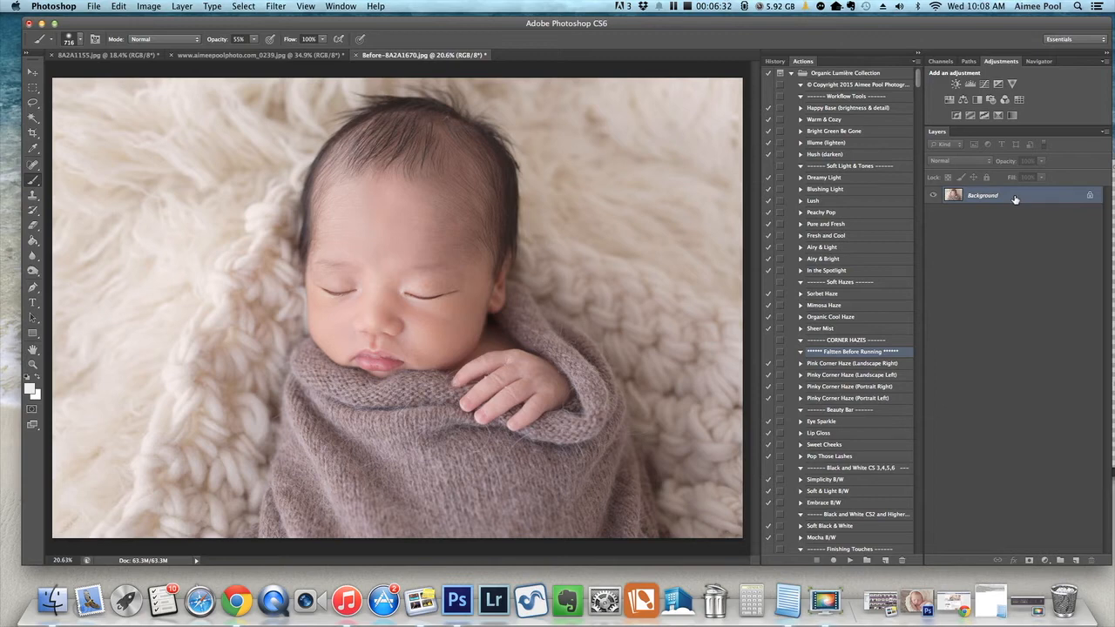
{"action": "left_click", "coordinate": [859, 364]}
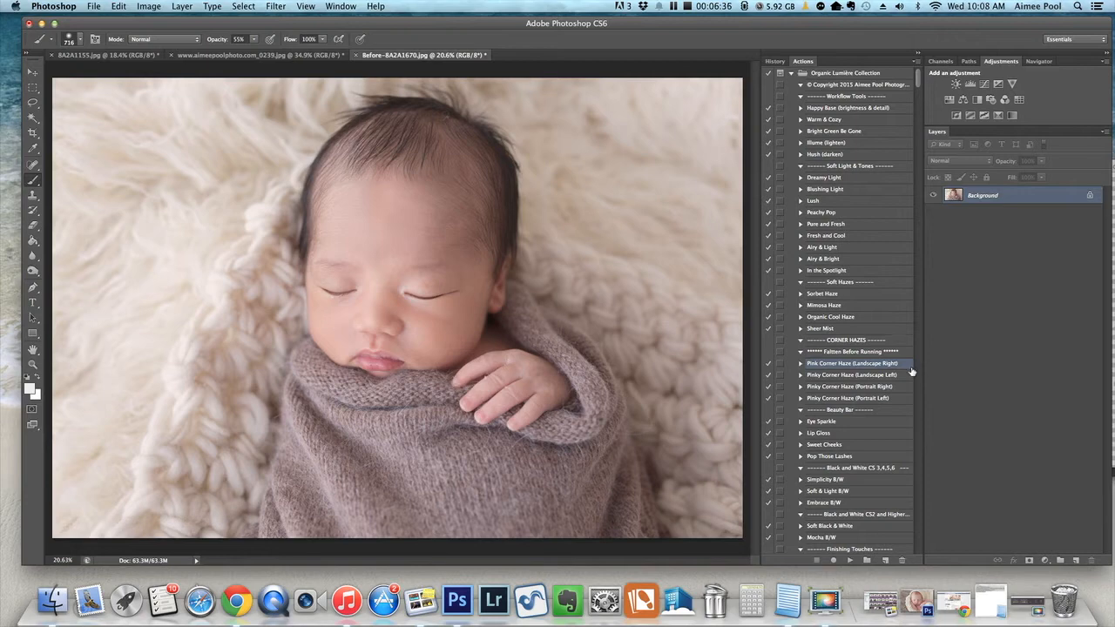
{"action": "left_click", "coordinate": [851, 560]}
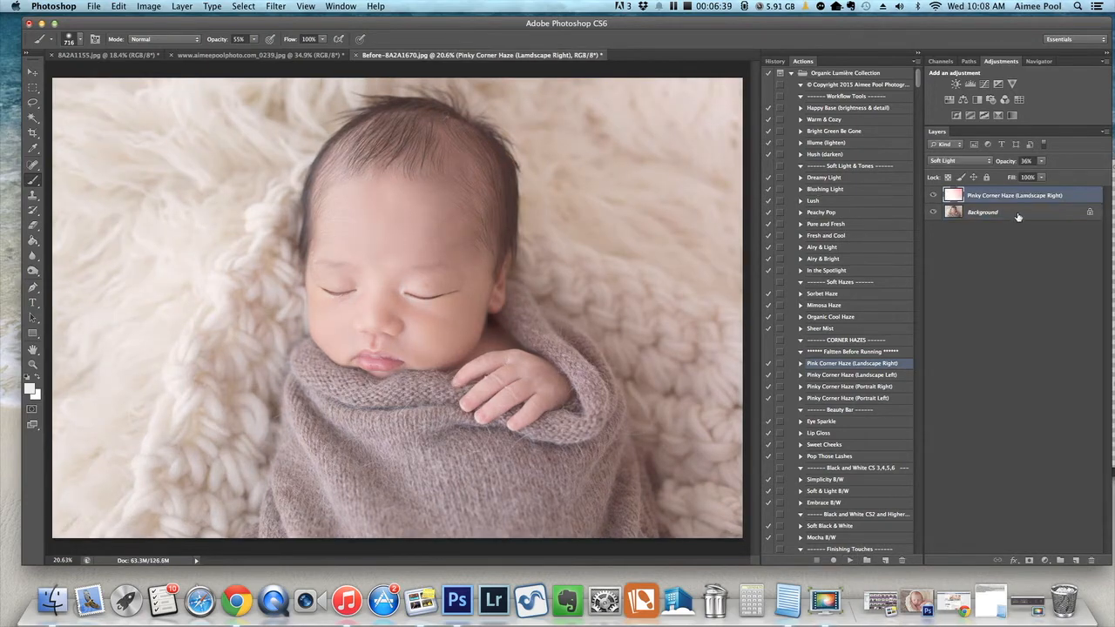
Step: Set the corner haze layer's opacity to 31% and compare the photo with the layer hidden and shown
{"action": "left_click", "coordinate": [1041, 162]}
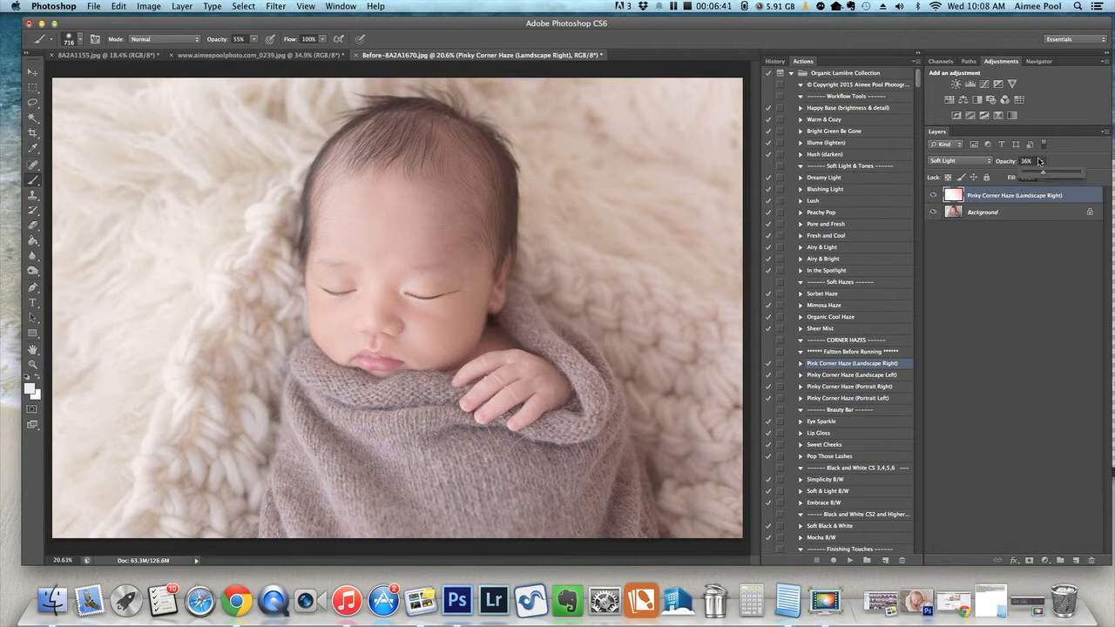
{"action": "left_click", "coordinate": [1048, 238]}
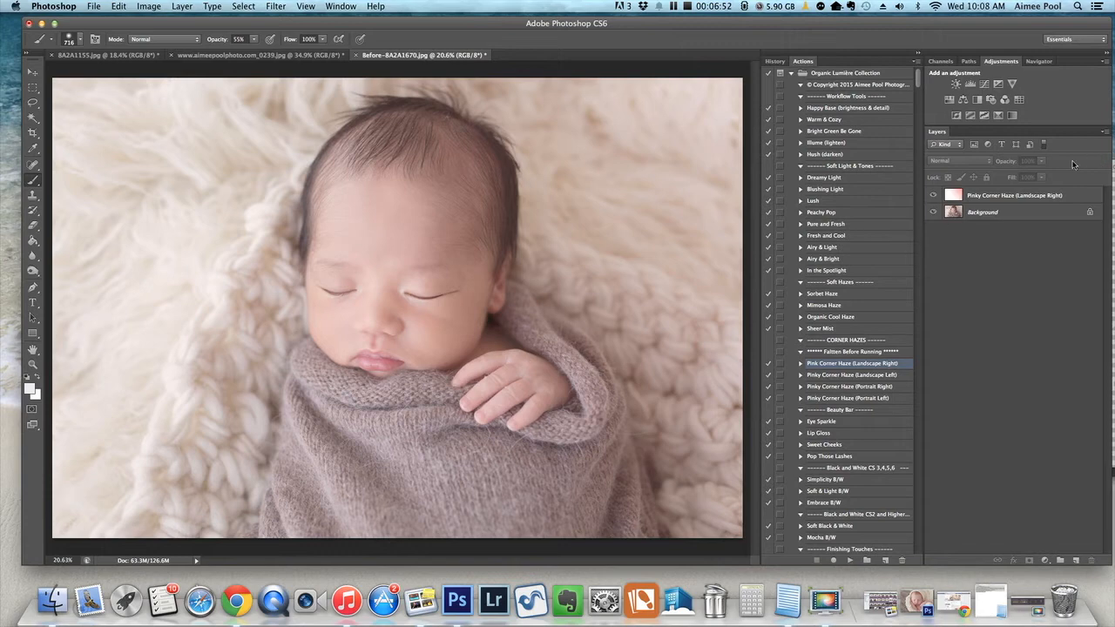
{"action": "left_click", "coordinate": [1040, 199]}
{"action": "left_click", "coordinate": [1037, 162]}
{"action": "left_click_drag", "start_coordinate": [1038, 162], "coordinate": [1043, 176]}
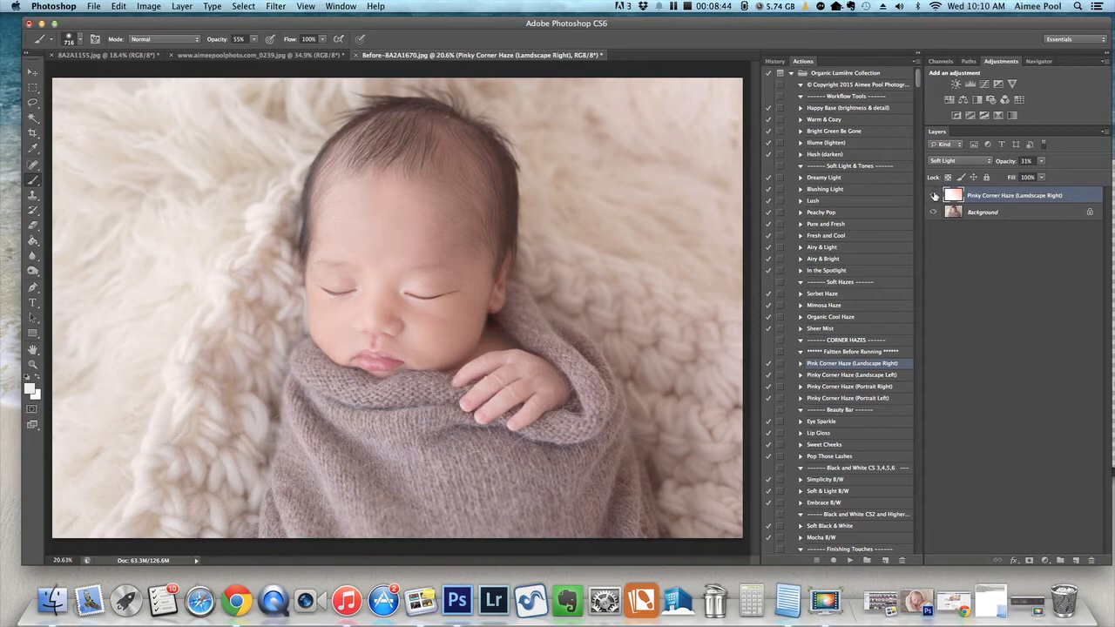
{"action": "left_click", "coordinate": [935, 196]}
{"action": "left_click", "coordinate": [935, 196]}
{"action": "left_click", "coordinate": [935, 196]}
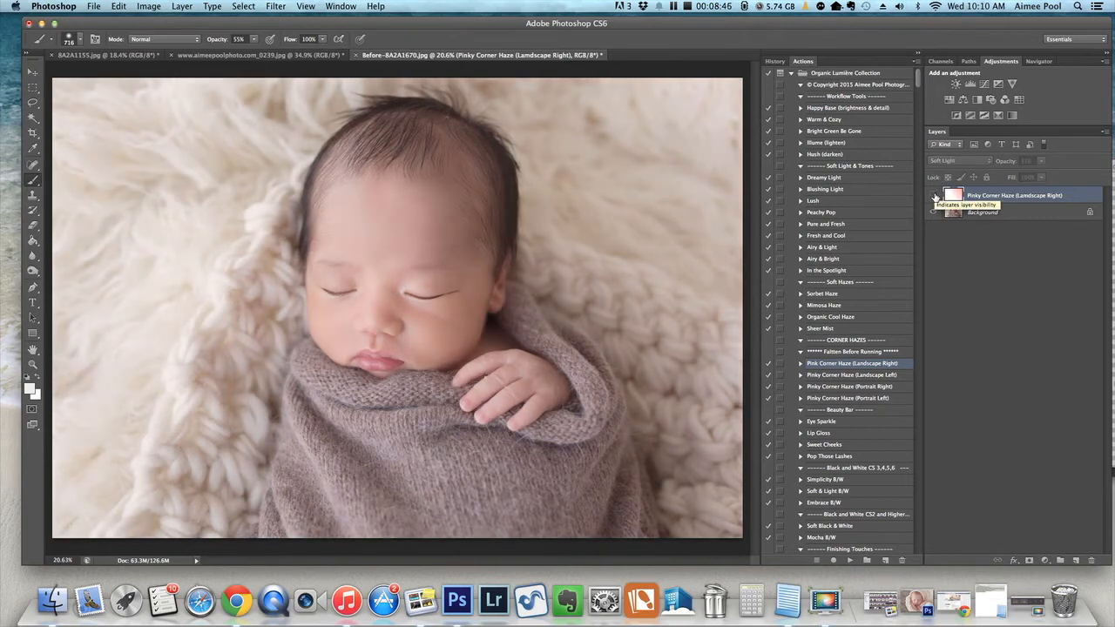
{"action": "left_click", "coordinate": [934, 196]}
Step: Set the corner haze layer's opacity to 8%
{"action": "left_click", "coordinate": [1040, 161]}
{"action": "left_click_drag", "start_coordinate": [1041, 177], "coordinate": [1029, 176]}
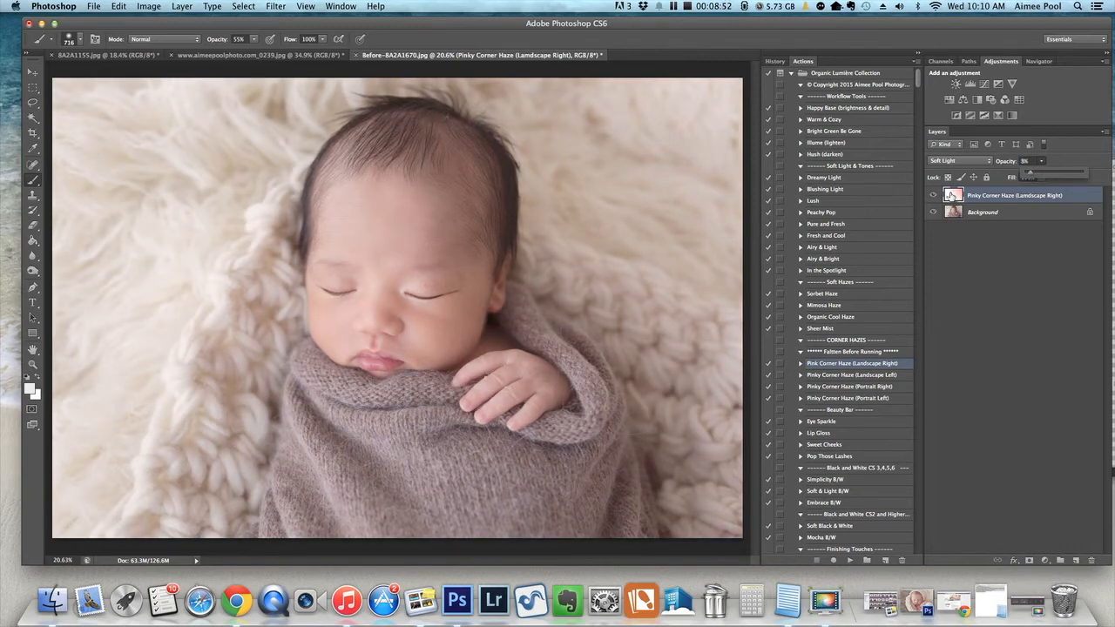
Step: Toggle the corner haze layer's visibility repeatedly to examine its effect on the baby's face and blanket
{"action": "left_click", "coordinate": [934, 197]}
{"action": "left_click", "coordinate": [934, 197]}
{"action": "left_click", "coordinate": [934, 197]}
{"action": "left_click", "coordinate": [934, 197]}
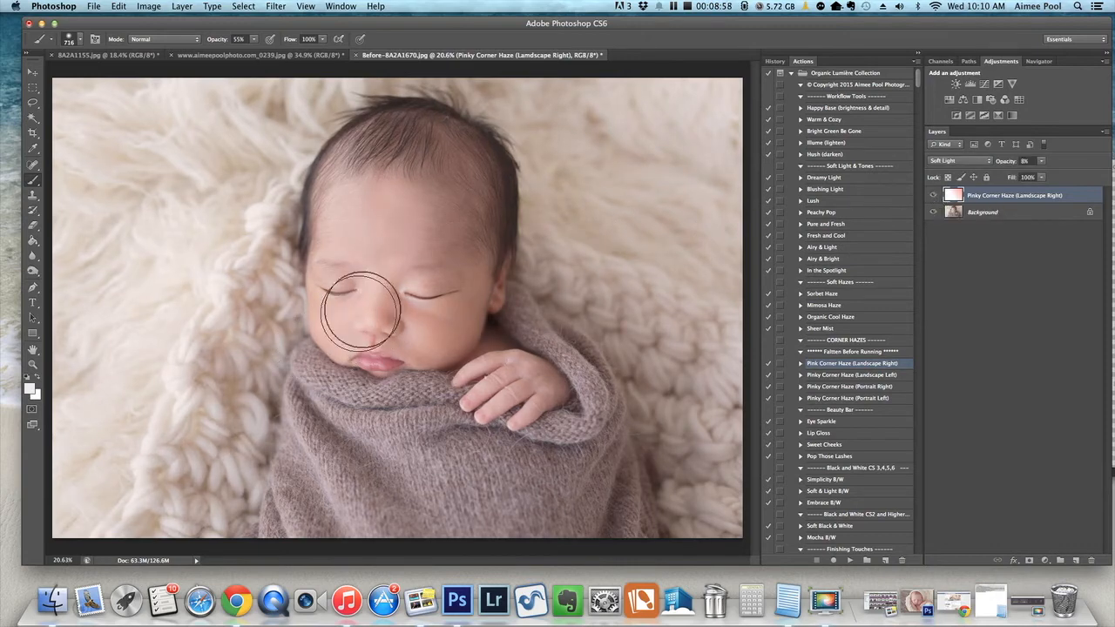
{"action": "left_click", "coordinate": [934, 197]}
{"action": "left_click", "coordinate": [934, 199]}
{"action": "left_click", "coordinate": [935, 198]}
{"action": "left_click", "coordinate": [935, 199]}
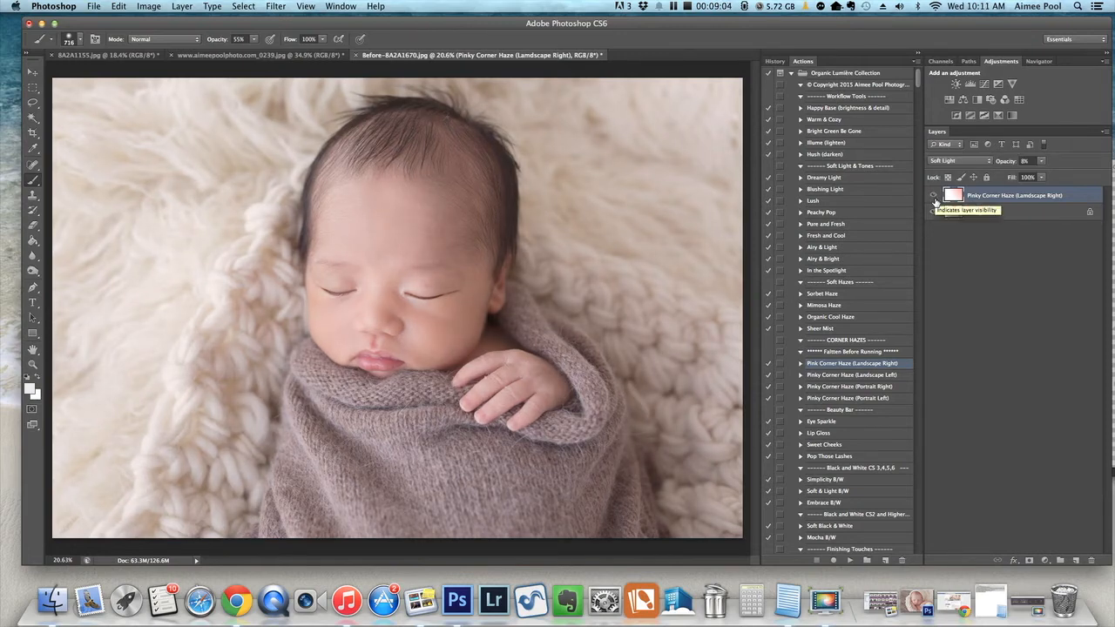
{"action": "left_click", "coordinate": [934, 199]}
{"action": "left_click", "coordinate": [934, 199]}
{"action": "left_click", "coordinate": [931, 197]}
{"action": "left_click", "coordinate": [931, 197]}
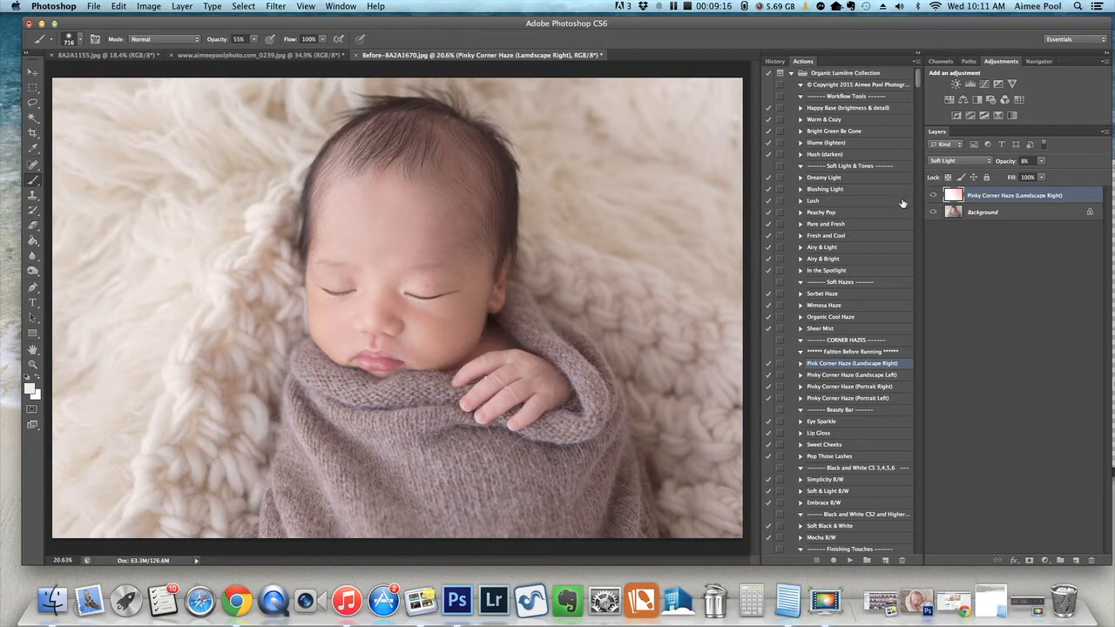
Step: Flatten the image and run the Pop Those Lashes action
{"action": "scroll", "coordinate": [365, 157], "scroll_direction": "up", "scroll_amount": 1}
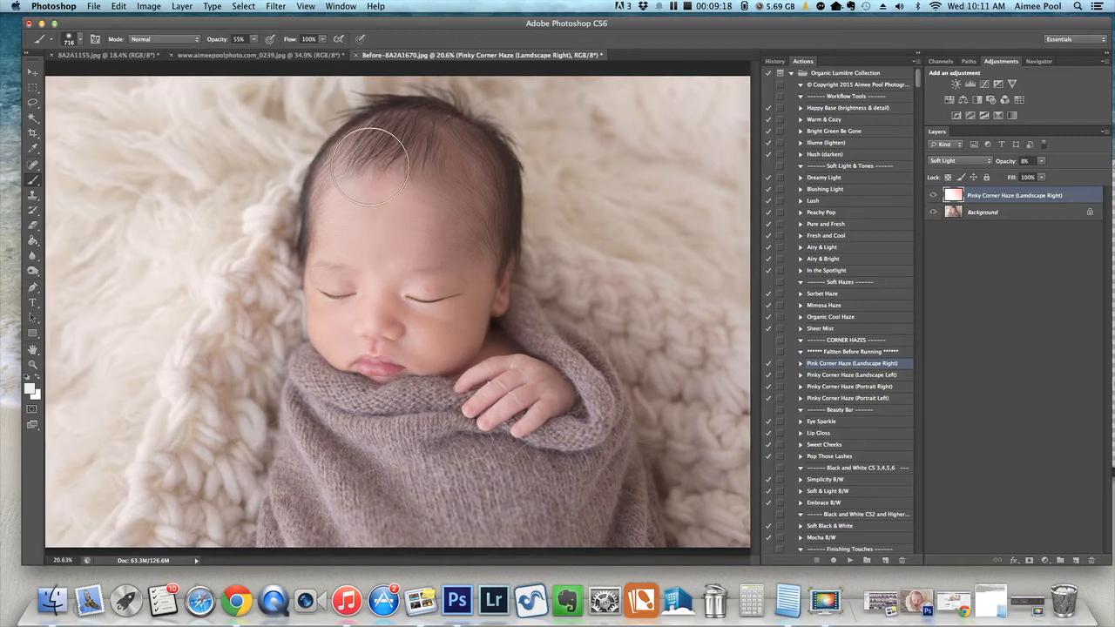
{"action": "scroll", "coordinate": [376, 168], "scroll_direction": "down", "scroll_amount": 2}
{"action": "scroll", "coordinate": [385, 174], "scroll_direction": "up", "scroll_amount": 1}
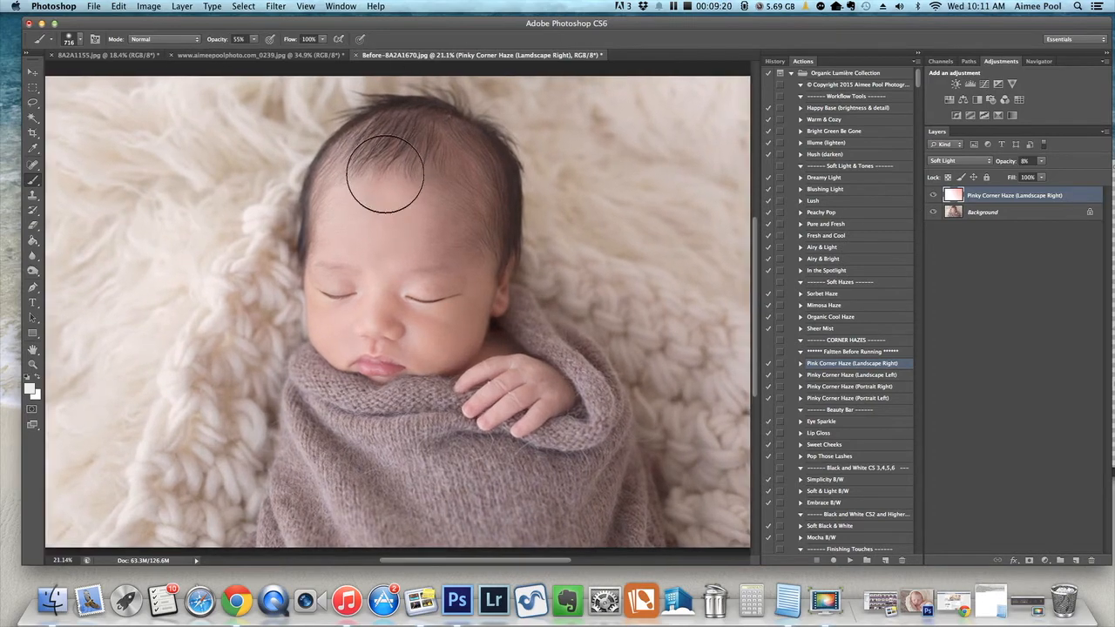
{"action": "left_click", "coordinate": [188, 7]}
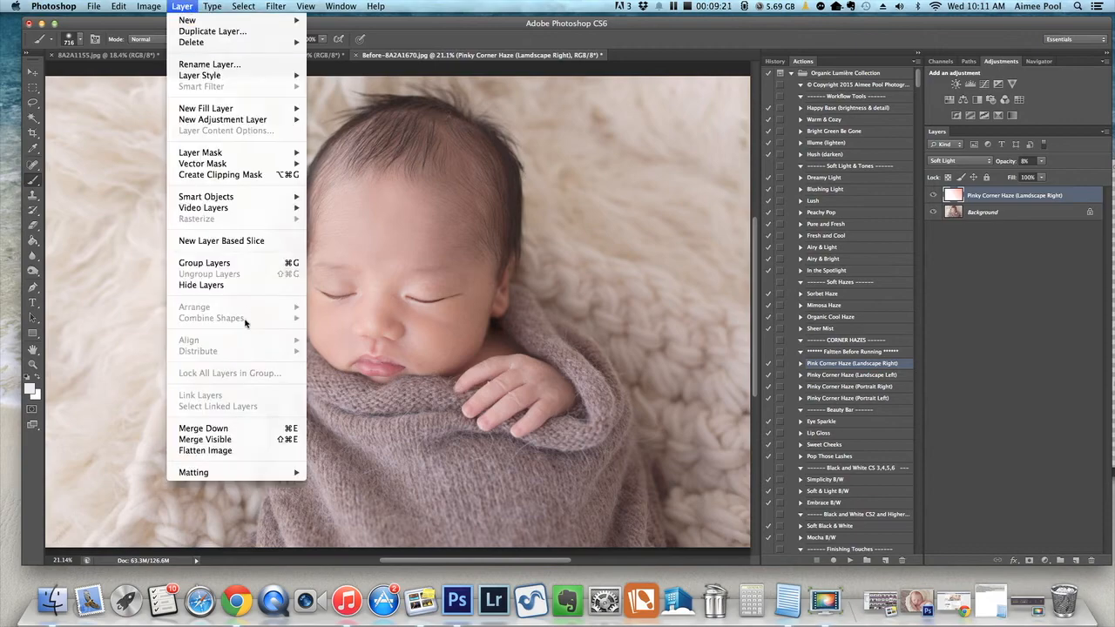
{"action": "left_click", "coordinate": [262, 451]}
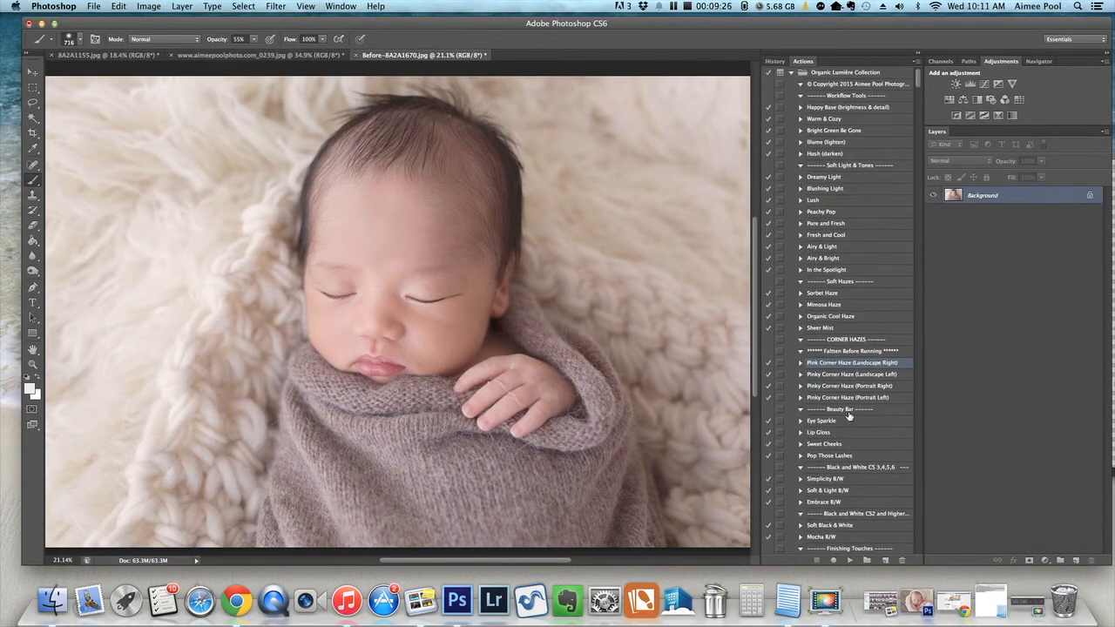
{"action": "left_click", "coordinate": [850, 457]}
{"action": "left_click", "coordinate": [850, 560]}
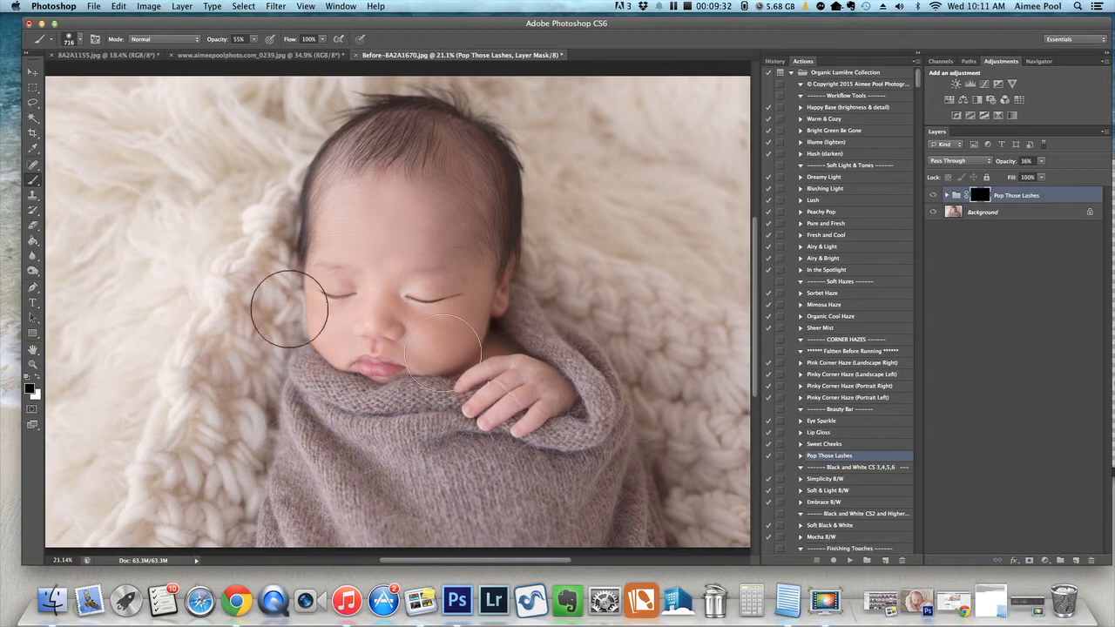
Step: Paint white at 63% brush opacity on the Pop Those Lashes mask along the lashes of the baby's right eye
{"action": "mouse_move", "coordinate": [446, 251]}
{"action": "left_mouse_down"}
{"action": "mouse_move", "coordinate": [448, 231]}
{"action": "mouse_move", "coordinate": [426, 230]}
{"action": "left_mouse_up"}
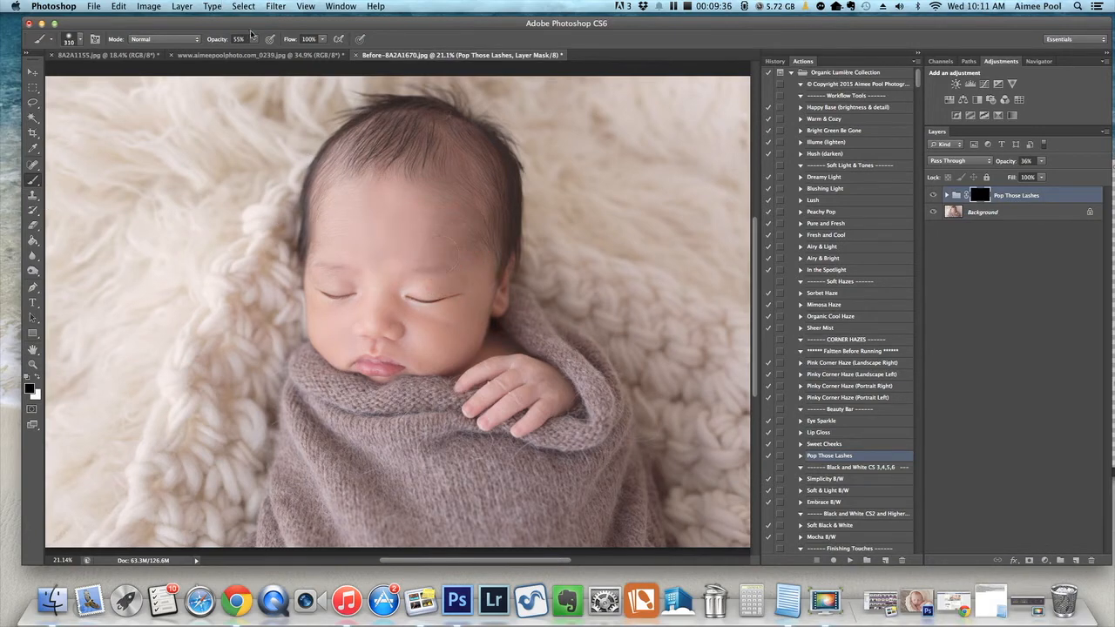
{"action": "left_click_drag", "start_coordinate": [258, 55], "coordinate": [261, 54]}
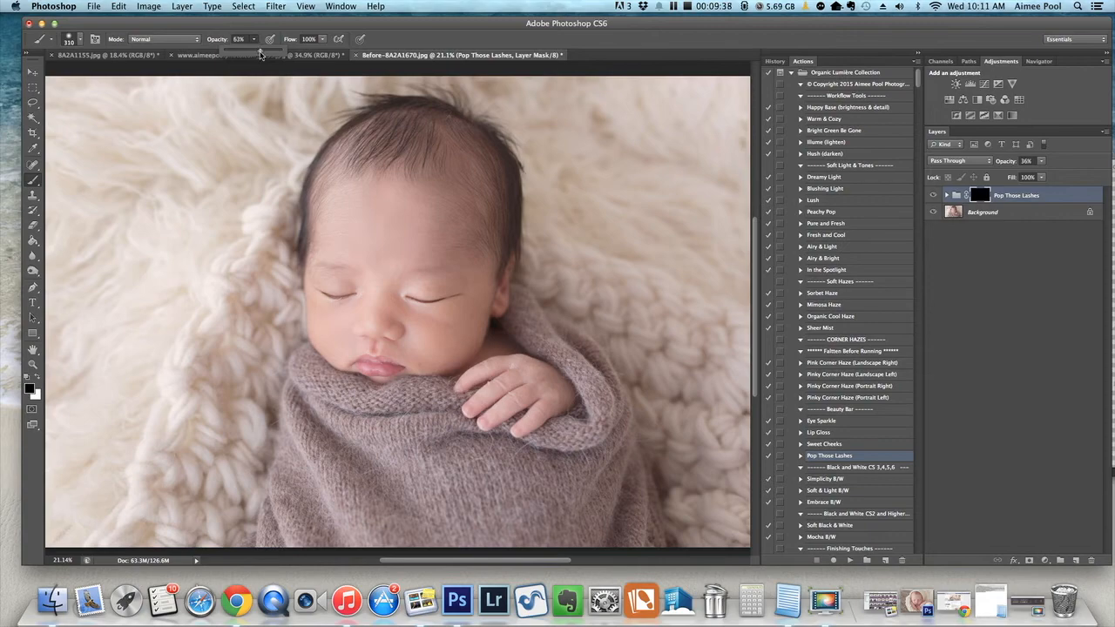
{"action": "scroll", "coordinate": [334, 321], "scroll_direction": "up", "scroll_amount": 5}
{"action": "scroll", "coordinate": [356, 256], "scroll_direction": "up", "scroll_amount": 2}
{"action": "left_click_drag", "start_coordinate": [405, 339], "coordinate": [369, 341]}
{"action": "left_click_drag", "start_coordinate": [305, 301], "coordinate": [301, 297]}
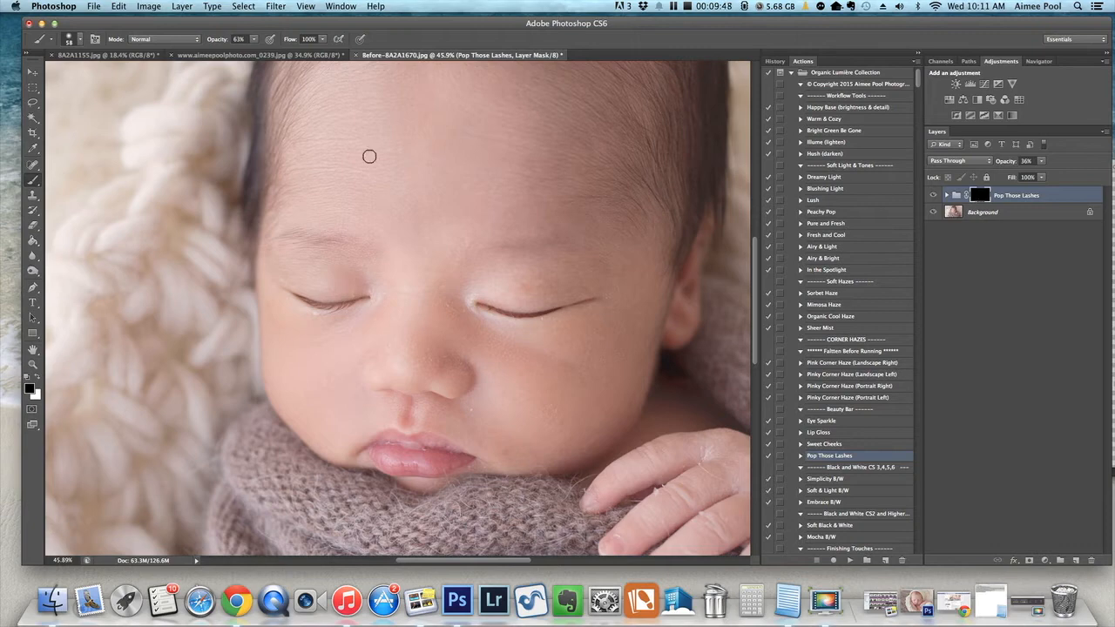
{"action": "left_click", "coordinate": [39, 376]}
{"action": "left_click_drag", "start_coordinate": [298, 305], "coordinate": [357, 298]}
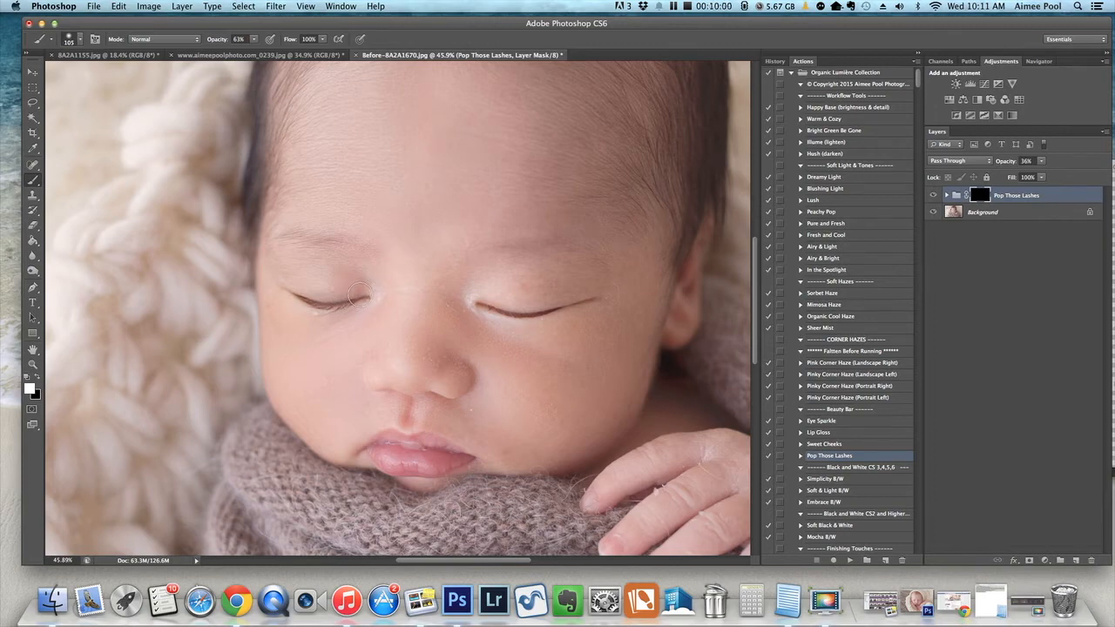
Step: Compare the right eye's lashes up close with the Pop Those Lashes group hidden and shown
{"action": "scroll", "coordinate": [382, 298], "scroll_direction": "up", "scroll_amount": 5}
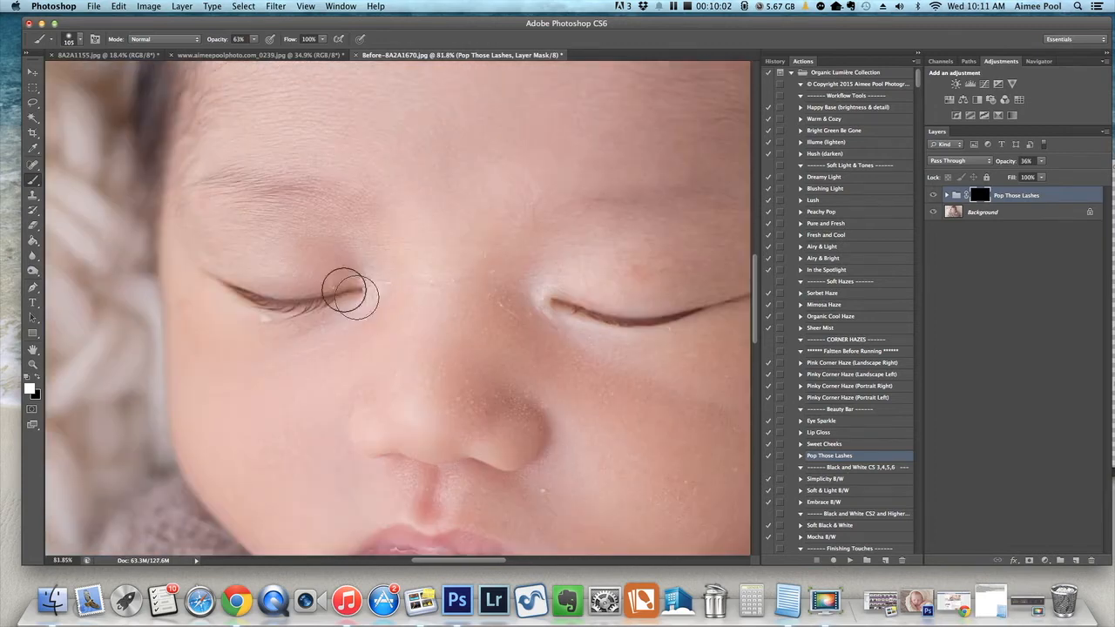
{"action": "scroll", "coordinate": [248, 261], "scroll_direction": "up", "scroll_amount": 4}
{"action": "left_click", "coordinate": [933, 196]}
{"action": "left_click", "coordinate": [934, 196]}
{"action": "left_click", "coordinate": [934, 196]}
{"action": "left_click", "coordinate": [934, 196]}
Step: Brush over the right eye's lashes again on the mask and check the result with the group hidden and shown
{"action": "mouse_move", "coordinate": [375, 271]}
{"action": "left_mouse_down"}
{"action": "mouse_move", "coordinate": [292, 276]}
{"action": "mouse_move", "coordinate": [371, 277]}
{"action": "mouse_move", "coordinate": [296, 284]}
{"action": "left_mouse_up"}
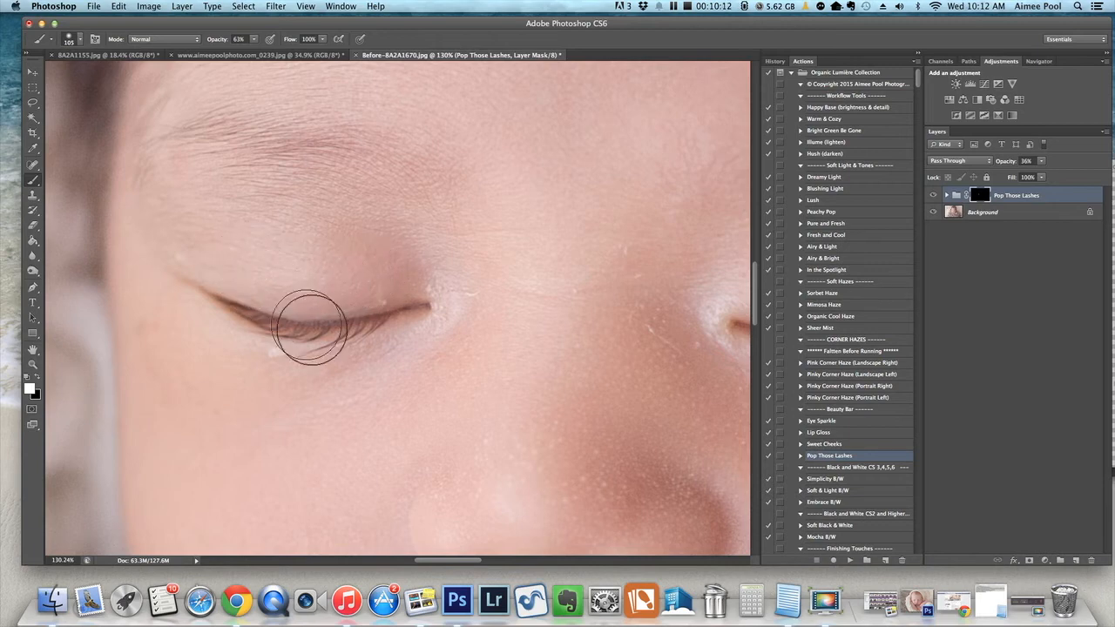
{"action": "left_click", "coordinate": [932, 196]}
{"action": "left_click", "coordinate": [931, 198]}
{"action": "left_click", "coordinate": [932, 198]}
{"action": "left_click", "coordinate": [933, 198]}
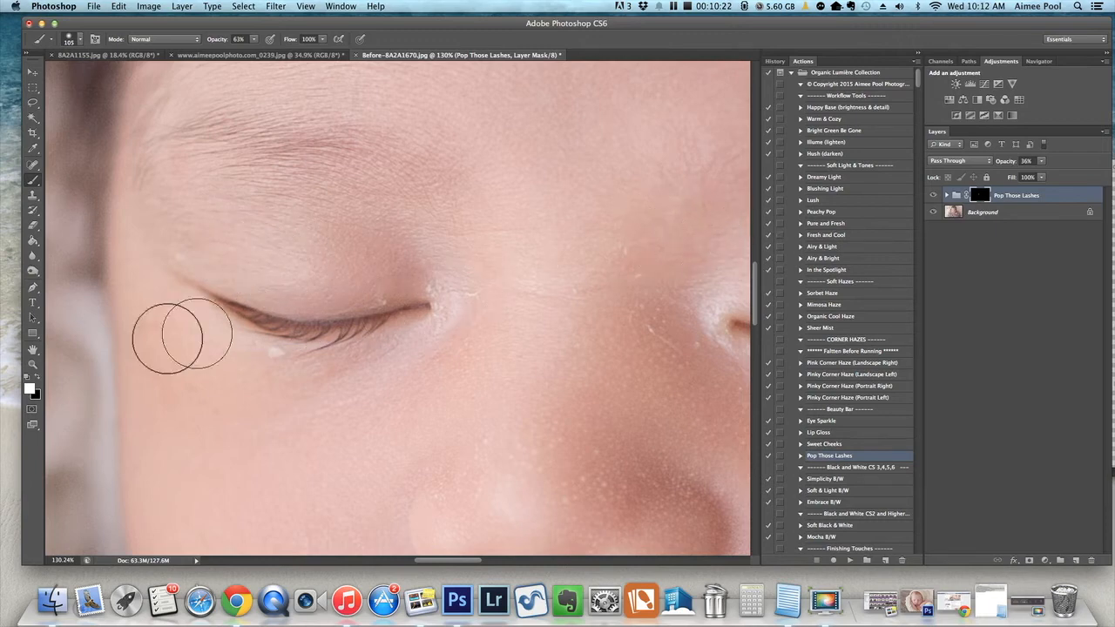
Step: Paint black at 100% brush opacity on the mask to remove the lash effect from the skin around the right lashes
{"action": "left_click", "coordinate": [37, 378]}
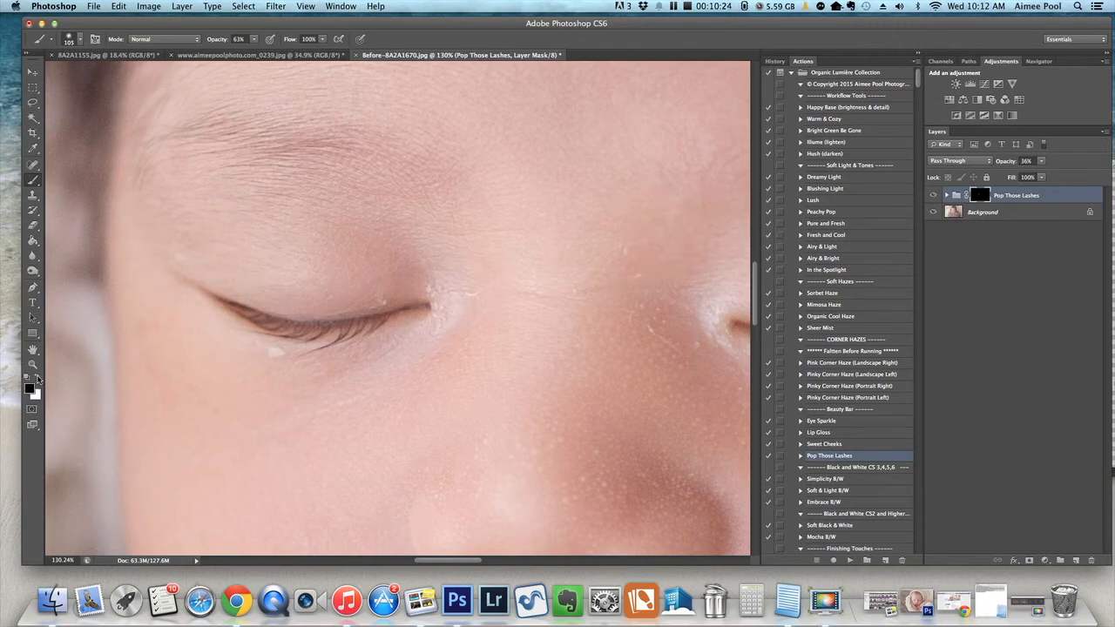
{"action": "left_click", "coordinate": [253, 40]}
{"action": "left_click_drag", "start_coordinate": [253, 53], "coordinate": [288, 53]}
{"action": "mouse_move", "coordinate": [381, 275]}
{"action": "left_mouse_down"}
{"action": "mouse_move", "coordinate": [379, 293]}
{"action": "mouse_move", "coordinate": [266, 294]}
{"action": "mouse_move", "coordinate": [236, 279]}
{"action": "mouse_move", "coordinate": [341, 288]}
{"action": "mouse_move", "coordinate": [398, 273]}
{"action": "mouse_move", "coordinate": [253, 266]}
{"action": "mouse_move", "coordinate": [388, 272]}
{"action": "mouse_move", "coordinate": [236, 252]}
{"action": "left_mouse_up"}
{"action": "mouse_move", "coordinate": [262, 365]}
{"action": "left_mouse_down"}
{"action": "mouse_move", "coordinate": [321, 369]}
{"action": "mouse_move", "coordinate": [392, 351]}
{"action": "mouse_move", "coordinate": [249, 348]}
{"action": "left_mouse_up"}
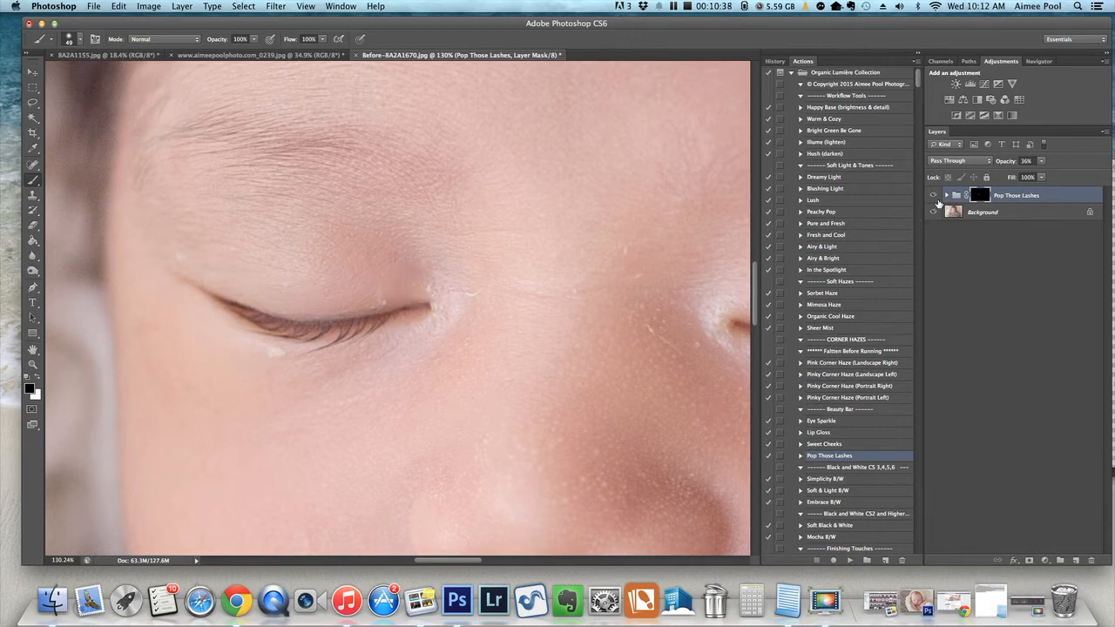
Step: Toggle the Pop Those Lashes group's visibility to examine the cleaned-up skin around the right lashes
{"action": "left_click", "coordinate": [934, 196]}
{"action": "left_click", "coordinate": [934, 196]}
{"action": "left_click", "coordinate": [934, 195]}
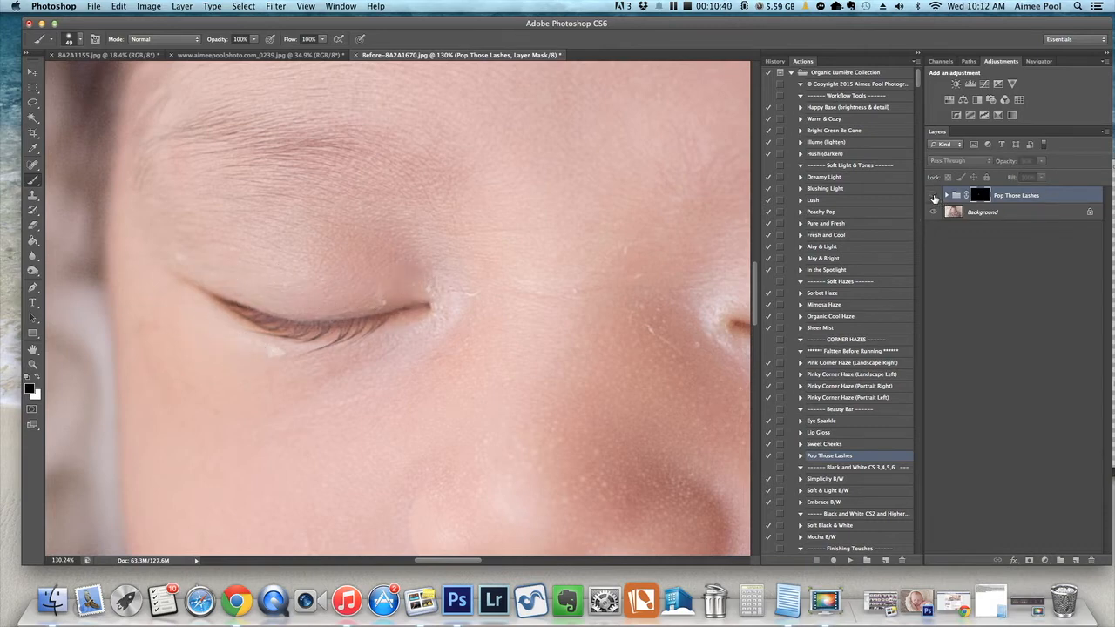
{"action": "left_click", "coordinate": [933, 196]}
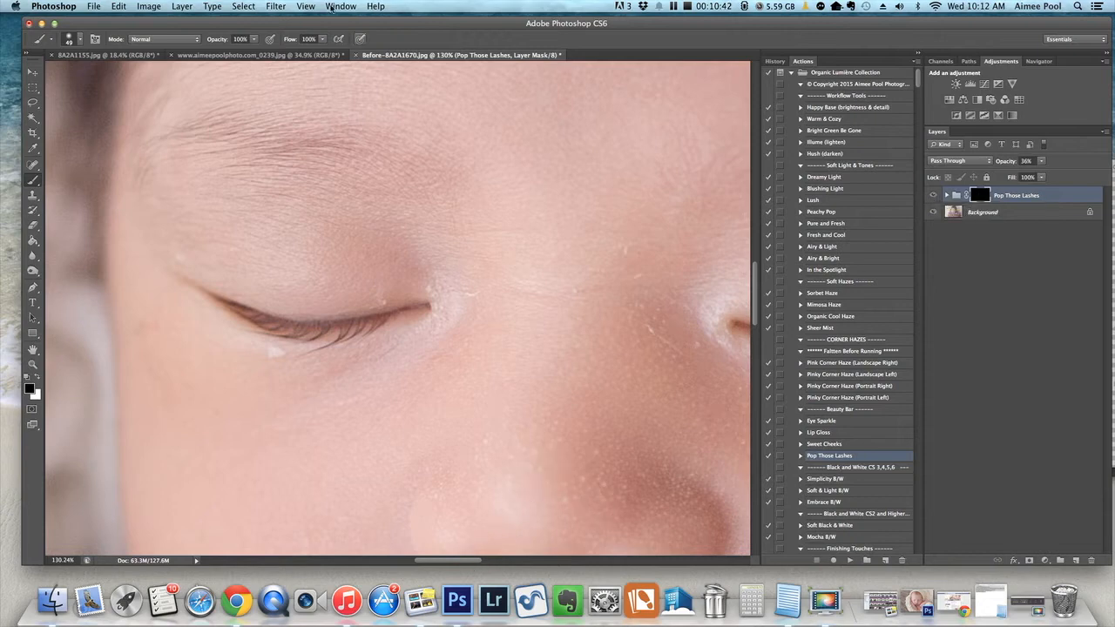
Step: Paint white at 63% brush opacity on the mask along the lash line of the baby's left eye
{"action": "left_click_drag", "start_coordinate": [253, 39], "coordinate": [233, 54]}
{"action": "key", "text": "x"}
{"action": "scroll", "coordinate": [482, 522], "scroll_direction": "right", "scroll_amount": 10}
{"action": "left_click_drag", "start_coordinate": [407, 368], "coordinate": [395, 370]}
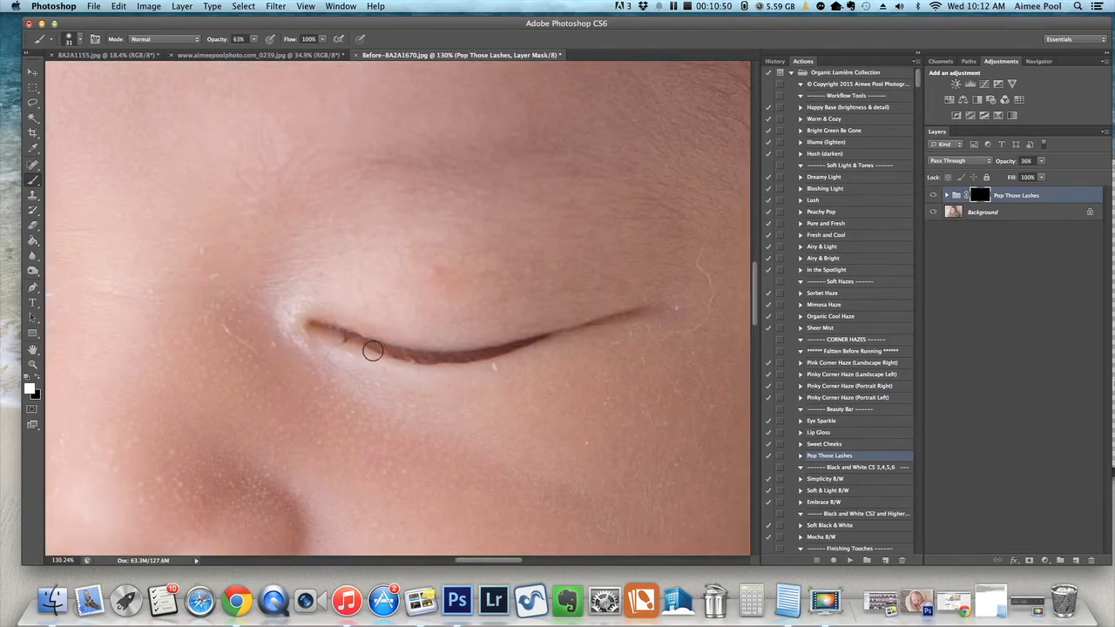
{"action": "mouse_move", "coordinate": [349, 337]}
{"action": "left_mouse_down"}
{"action": "mouse_move", "coordinate": [441, 361]}
{"action": "mouse_move", "coordinate": [534, 348]}
{"action": "left_mouse_up"}
Step: Compare both eyes at a wider view with the Pop Those Lashes group hidden and shown
{"action": "scroll", "coordinate": [552, 379], "scroll_direction": "down", "scroll_amount": 5}
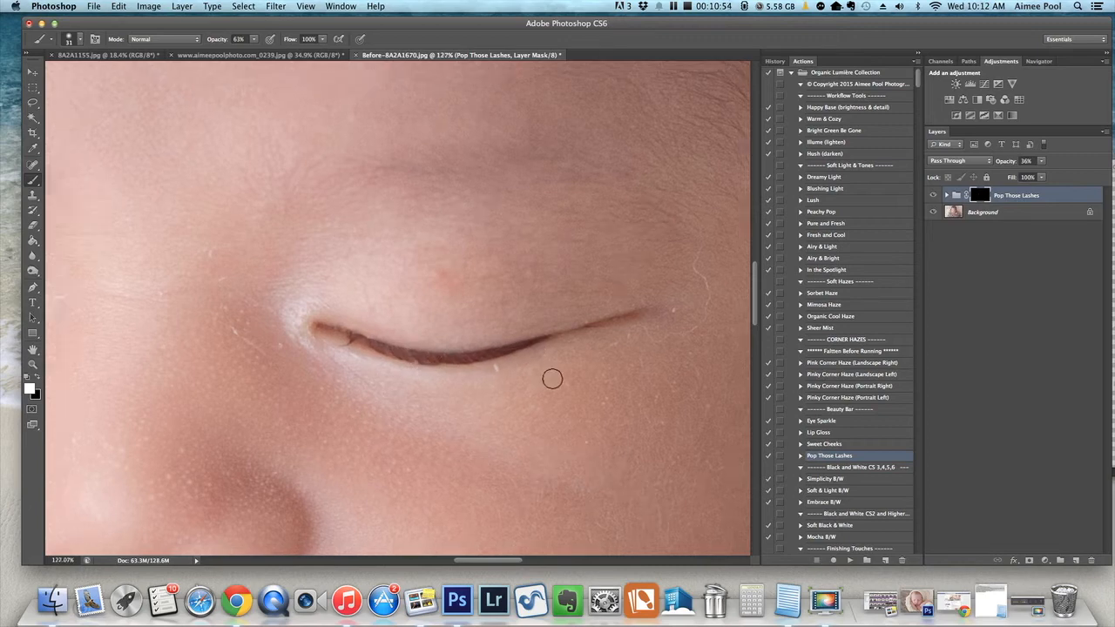
{"action": "scroll", "coordinate": [317, 426], "scroll_direction": "down", "scroll_amount": 4}
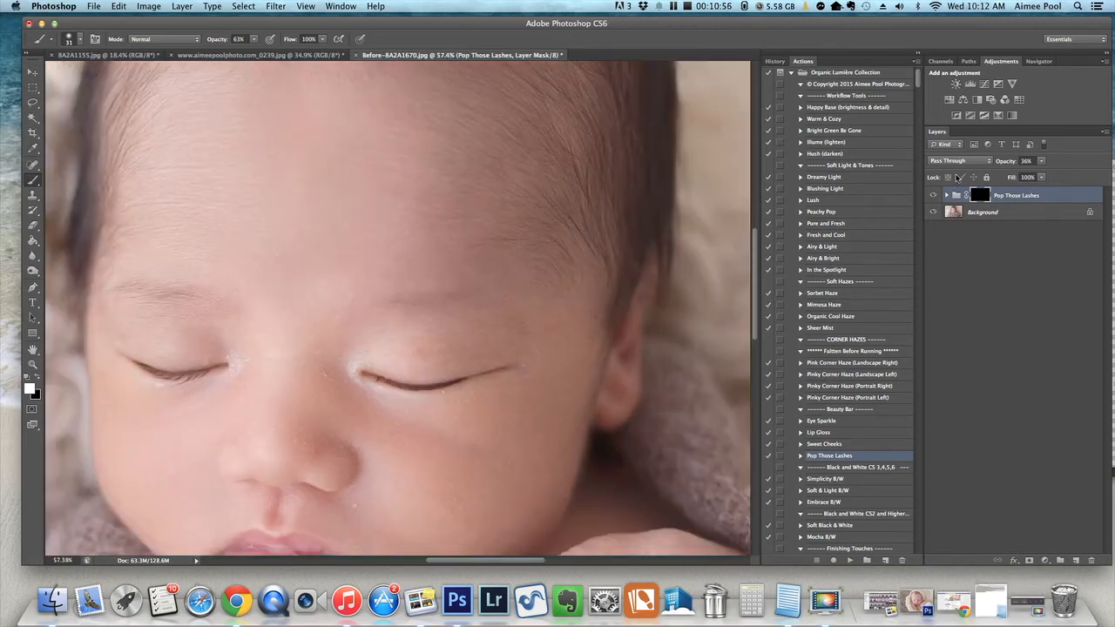
{"action": "left_click", "coordinate": [935, 197]}
{"action": "left_click", "coordinate": [935, 196]}
{"action": "left_click", "coordinate": [935, 197]}
{"action": "left_click", "coordinate": [934, 197]}
Step: Flatten the image to merge the lash enhancement into the background
{"action": "scroll", "coordinate": [509, 348], "scroll_direction": "down", "scroll_amount": 3}
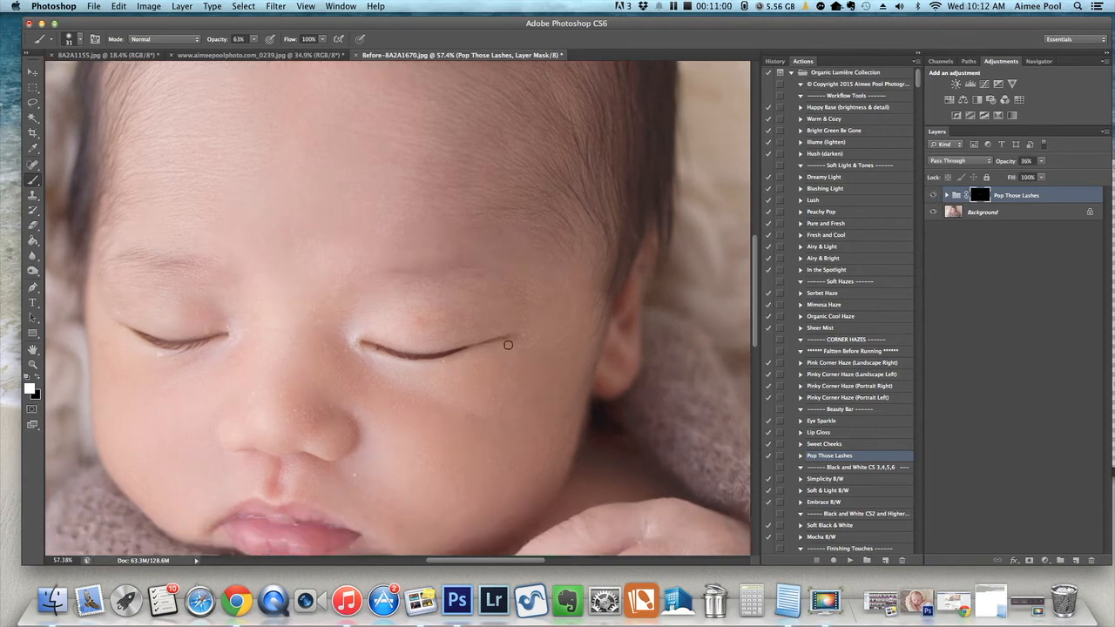
{"action": "left_click", "coordinate": [183, 7]}
{"action": "left_click", "coordinate": [214, 449]}
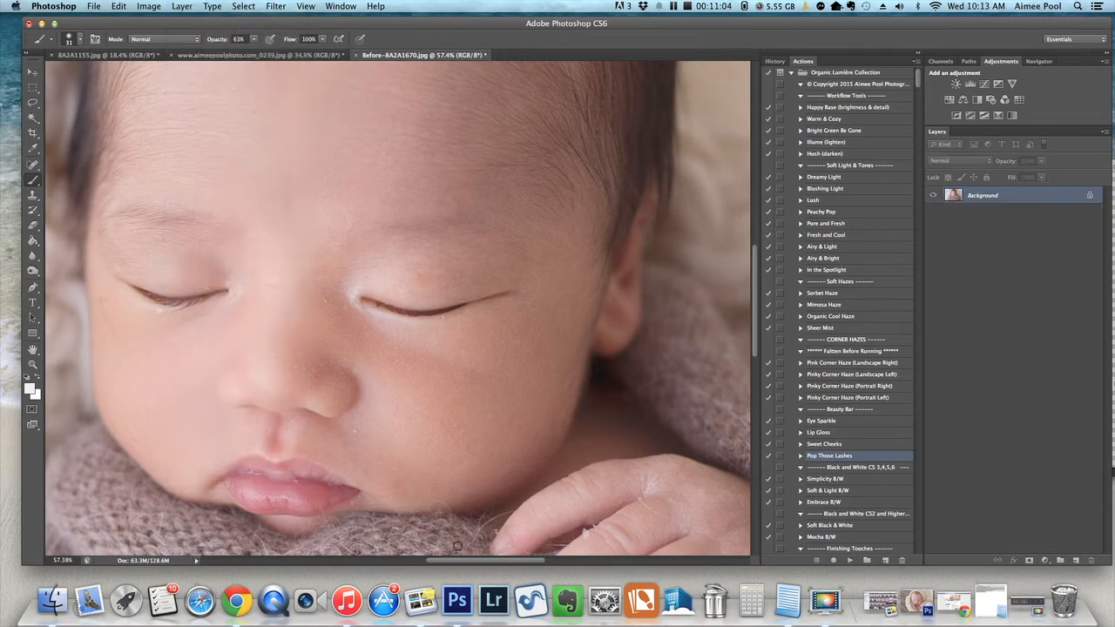
Step: Switch to the Spot Healing Brush for retouching the baby's face
{"action": "left_click_drag", "start_coordinate": [480, 566], "coordinate": [463, 565]}
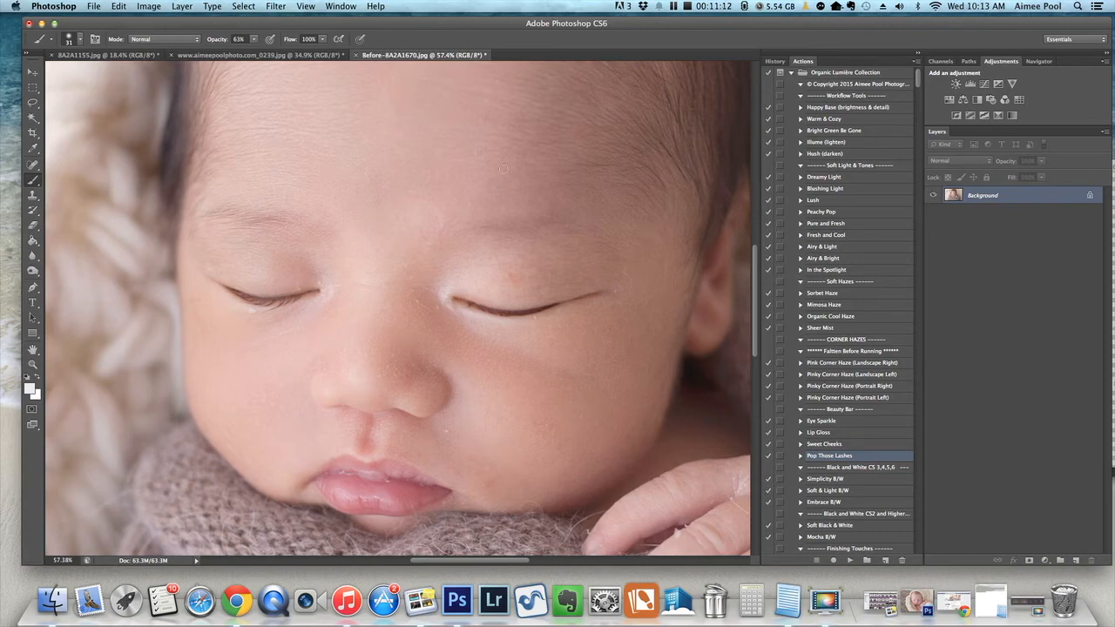
{"action": "scroll", "coordinate": [585, 270], "scroll_direction": "down", "scroll_amount": 3}
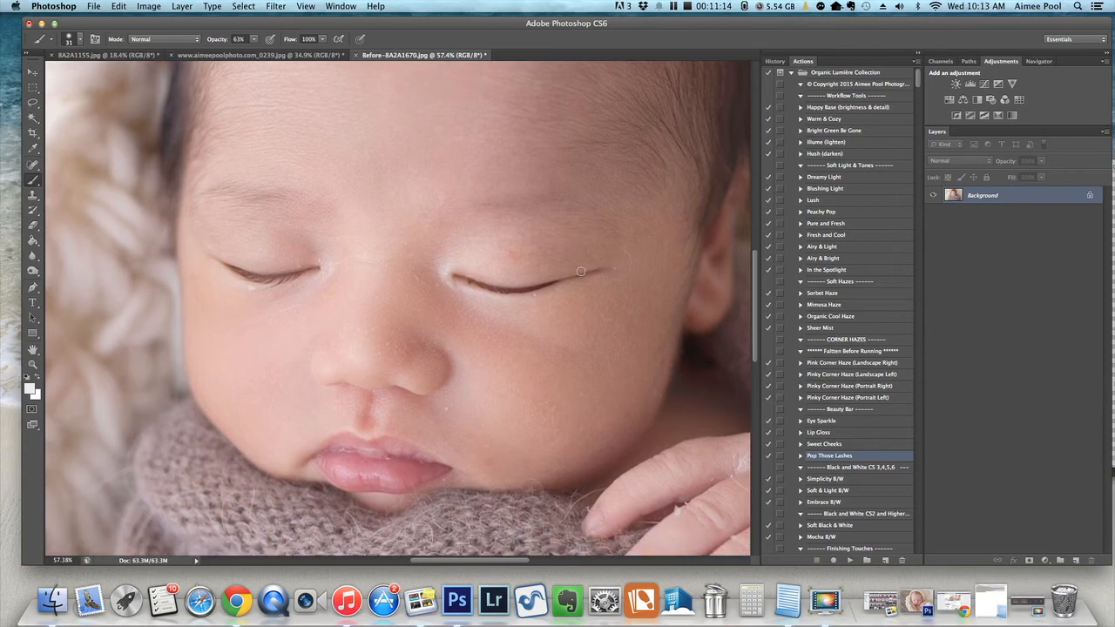
{"action": "left_click", "coordinate": [33, 165]}
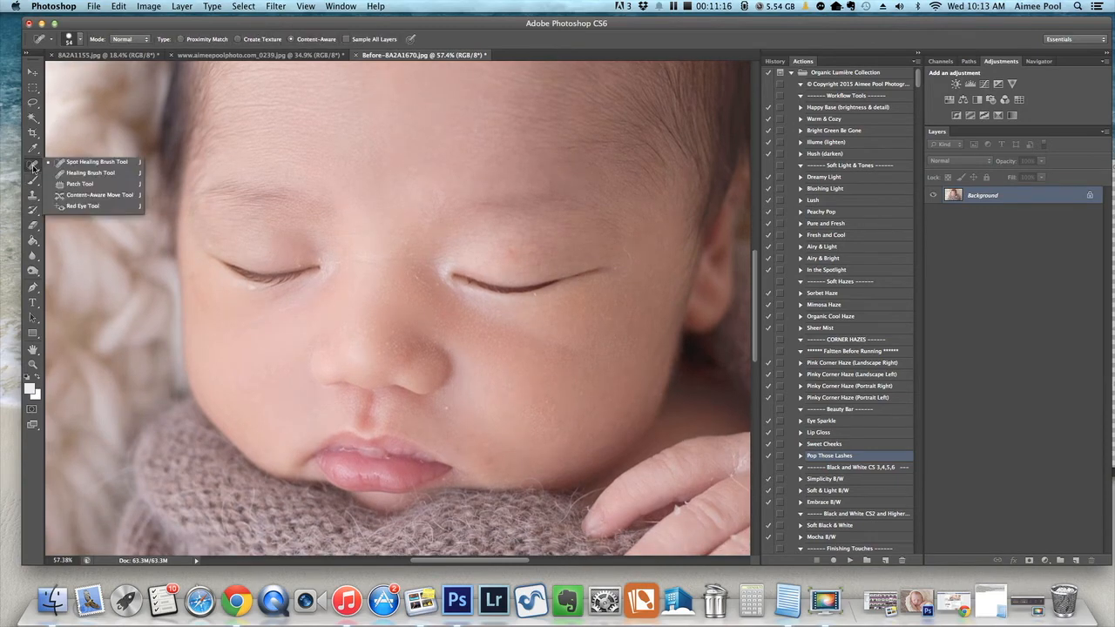
{"action": "left_click", "coordinate": [96, 164]}
{"action": "left_click_drag", "start_coordinate": [254, 280], "coordinate": [256, 291]}
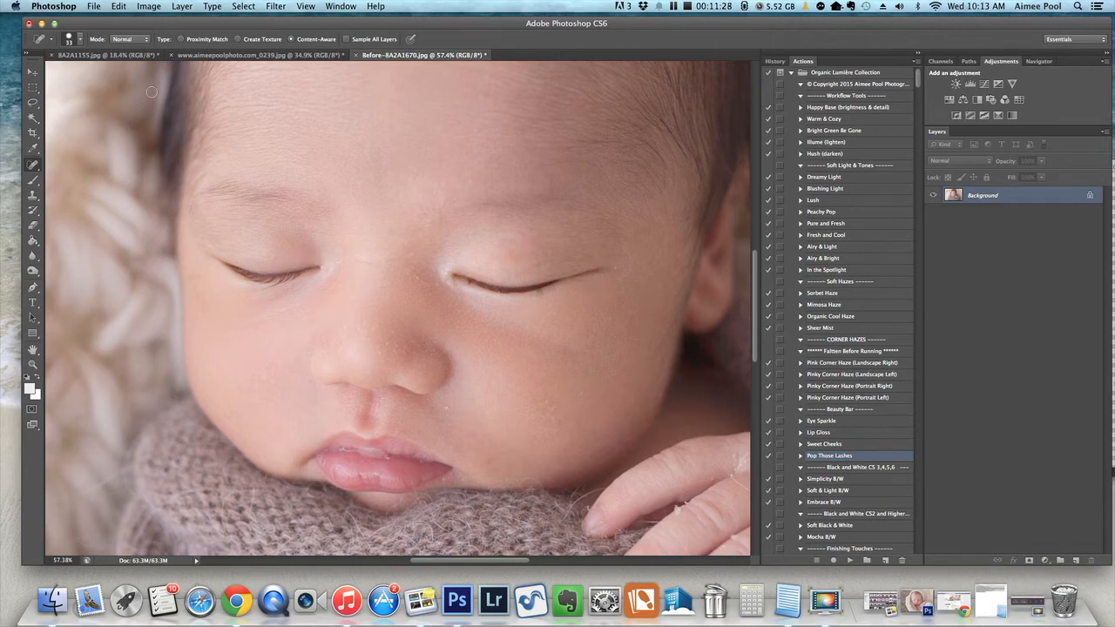
{"action": "left_click", "coordinate": [118, 7]}
{"action": "left_click", "coordinate": [127, 19]}
Step: Heal the small flakes and spots beside the left eye, on the nose and its bridge, and on the lower cheek
{"action": "mouse_move", "coordinate": [627, 244]}
{"action": "left_mouse_down"}
{"action": "mouse_move", "coordinate": [630, 263]}
{"action": "mouse_move", "coordinate": [602, 290]}
{"action": "left_mouse_up"}
{"action": "left_click_drag", "start_coordinate": [415, 279], "coordinate": [419, 278]}
{"action": "left_click", "coordinate": [438, 283]}
{"action": "left_click", "coordinate": [488, 458]}
{"action": "left_click", "coordinate": [386, 344]}
{"action": "left_click", "coordinate": [378, 354]}
Step: Examine the retouched face, hairline and whole photo at different magnifications
{"action": "scroll", "coordinate": [475, 212], "scroll_direction": "up", "scroll_amount": 2}
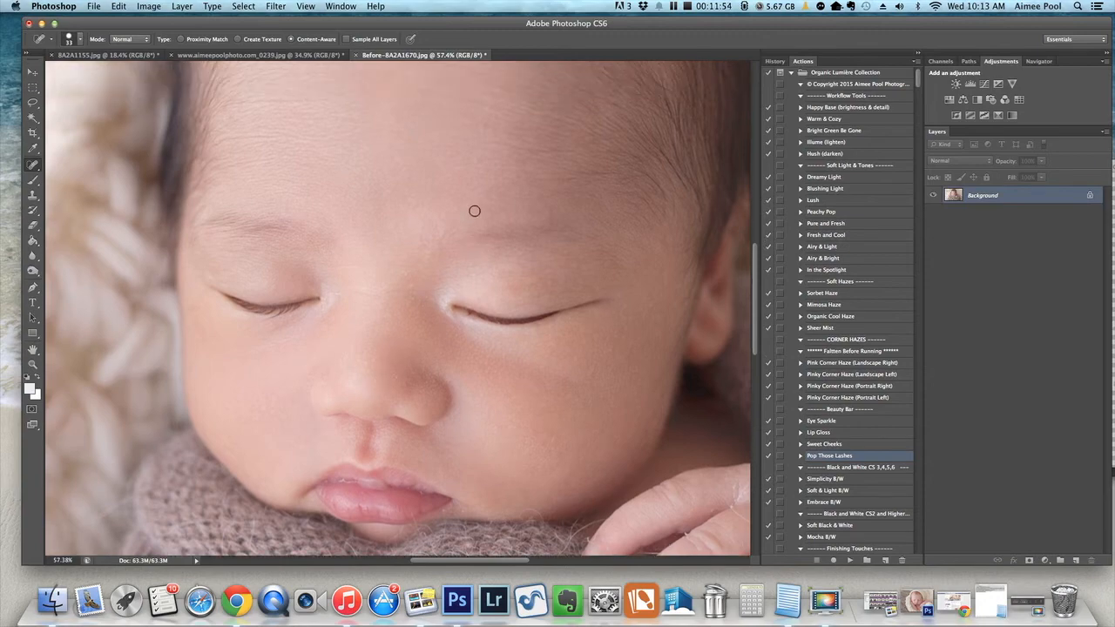
{"action": "scroll", "coordinate": [474, 211], "scroll_direction": "down", "scroll_amount": 2}
{"action": "scroll", "coordinate": [487, 101], "scroll_direction": "down", "scroll_amount": 4}
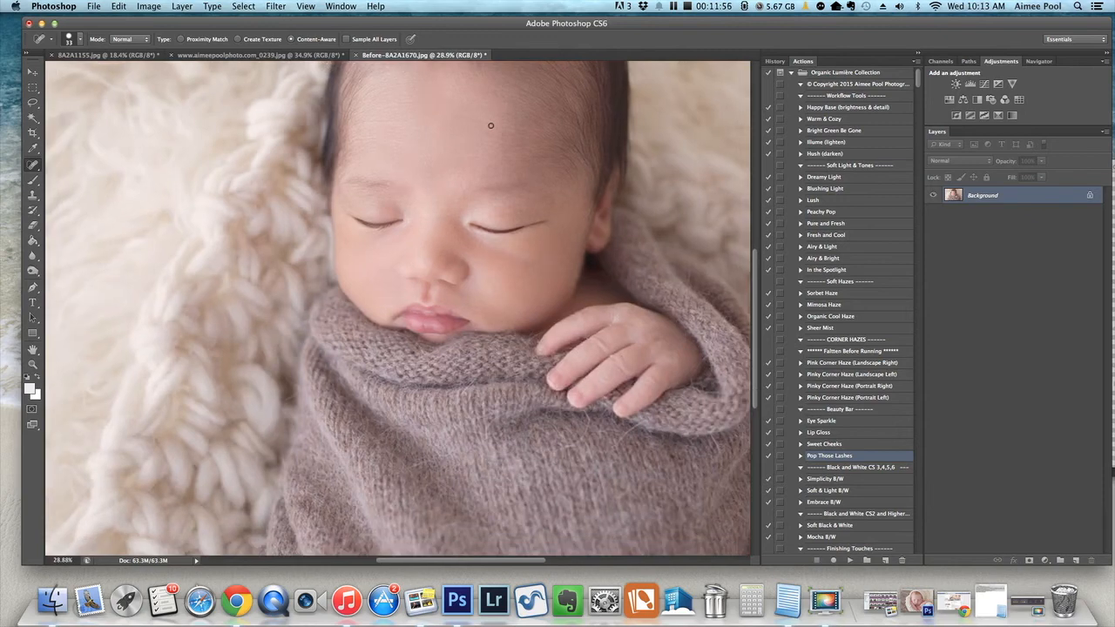
{"action": "scroll", "coordinate": [490, 124], "scroll_direction": "down", "scroll_amount": 2}
{"action": "scroll", "coordinate": [456, 119], "scroll_direction": "up", "scroll_amount": 4}
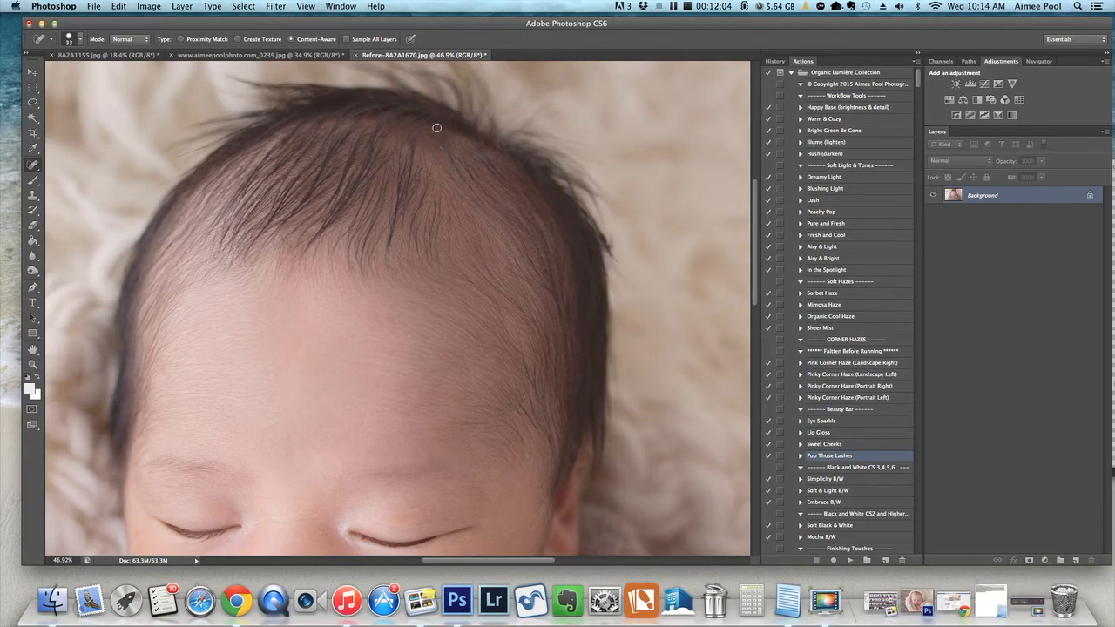
{"action": "scroll", "coordinate": [535, 267], "scroll_direction": "down", "scroll_amount": 10}
{"action": "scroll", "coordinate": [488, 277], "scroll_direction": "up", "scroll_amount": 5}
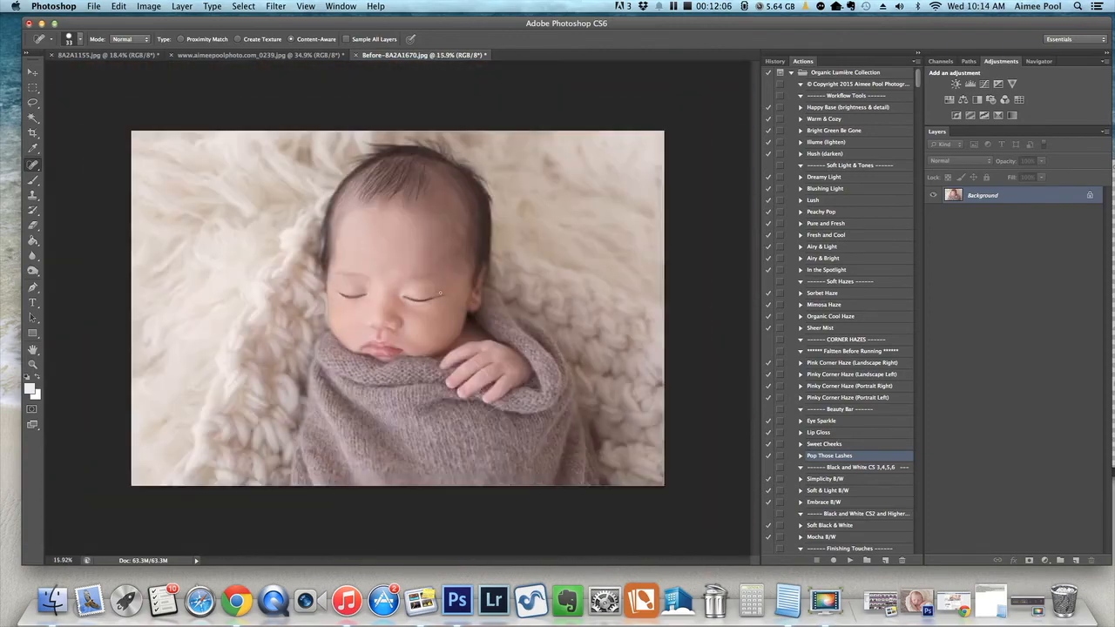
{"action": "scroll", "coordinate": [443, 291], "scroll_direction": "up", "scroll_amount": 2}
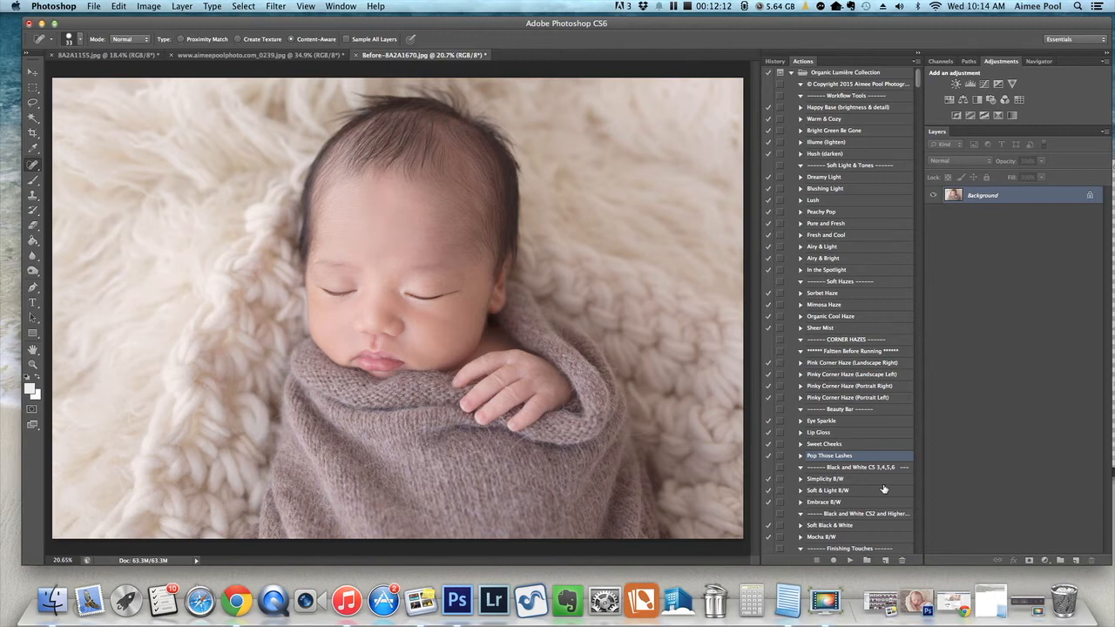
Step: Run the Hazy Vignette action from the Finishing Touches and continue past its masking message
{"action": "scroll", "coordinate": [884, 490], "scroll_direction": "down", "scroll_amount": 3}
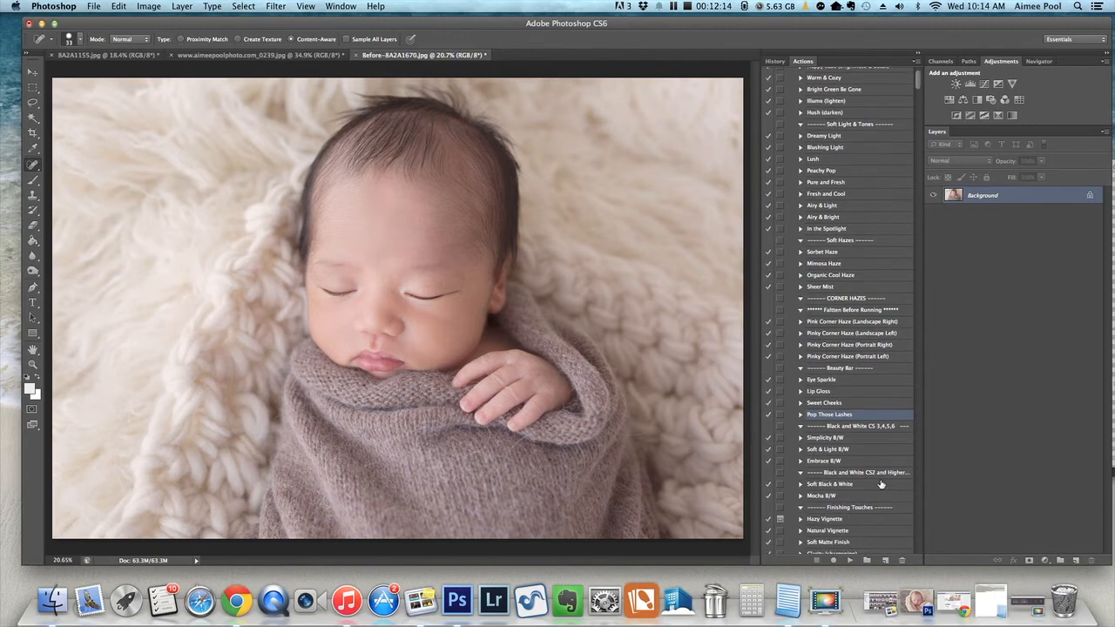
{"action": "scroll", "coordinate": [879, 485], "scroll_direction": "down", "scroll_amount": 1}
{"action": "scroll", "coordinate": [862, 508], "scroll_direction": "down", "scroll_amount": 2}
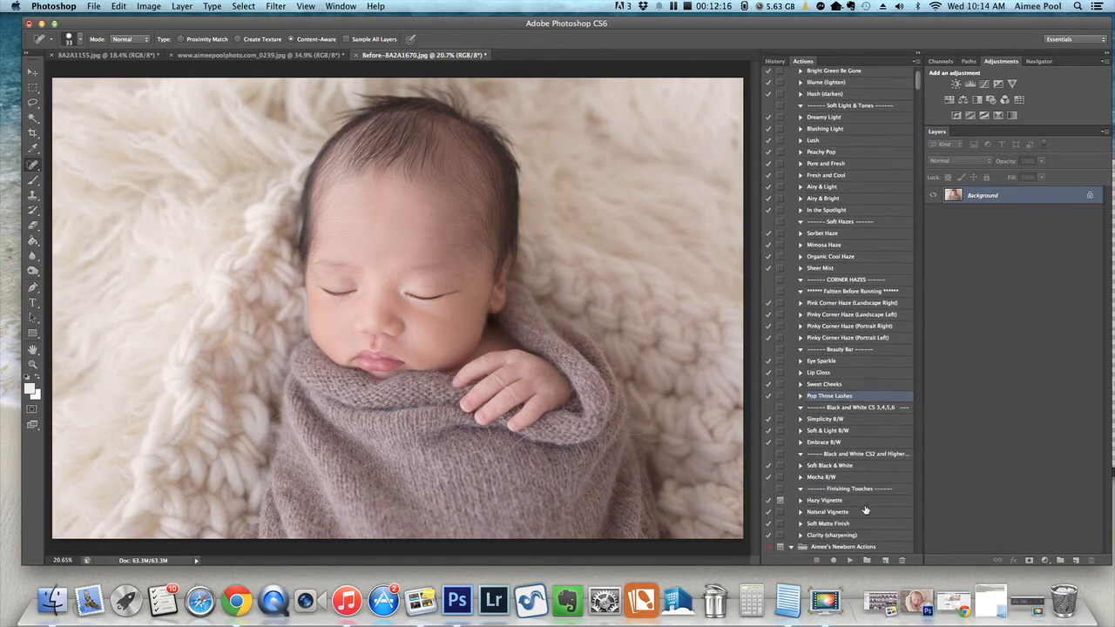
{"action": "left_click", "coordinate": [824, 497]}
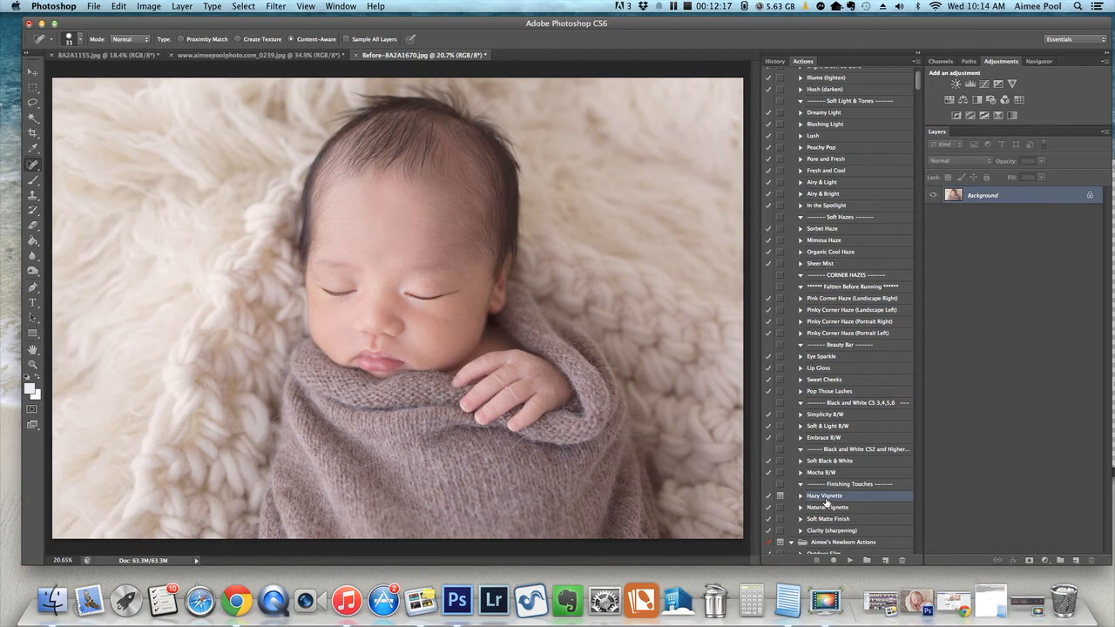
{"action": "left_click", "coordinate": [851, 560]}
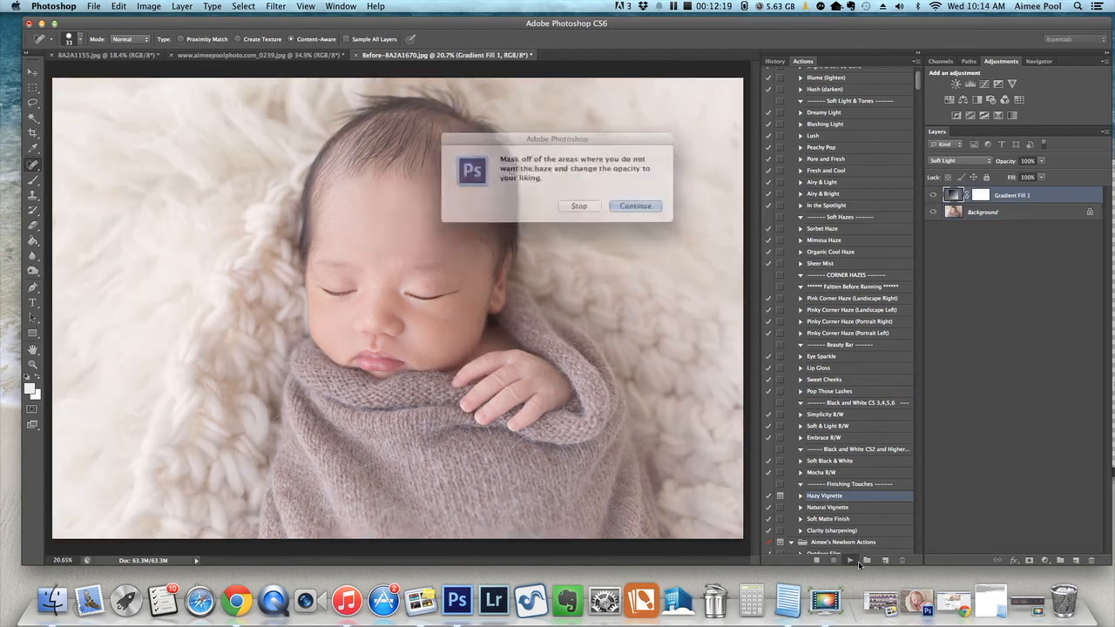
{"action": "left_click", "coordinate": [653, 209]}
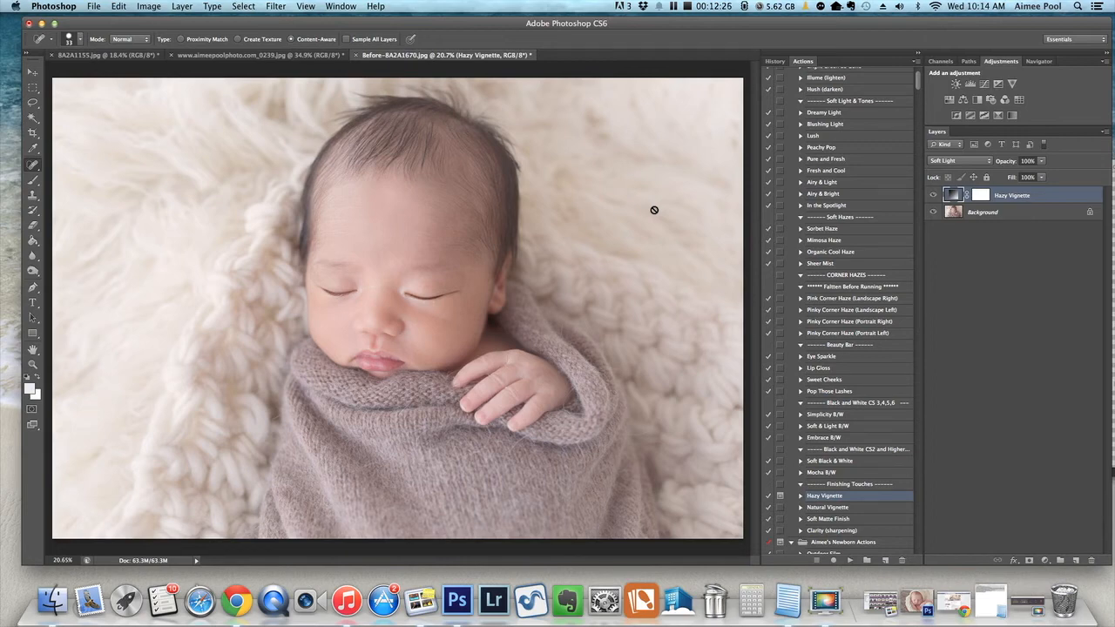
Step: Set the Hazy Vignette layer's opacity to 50%
{"action": "left_click", "coordinate": [1041, 162]}
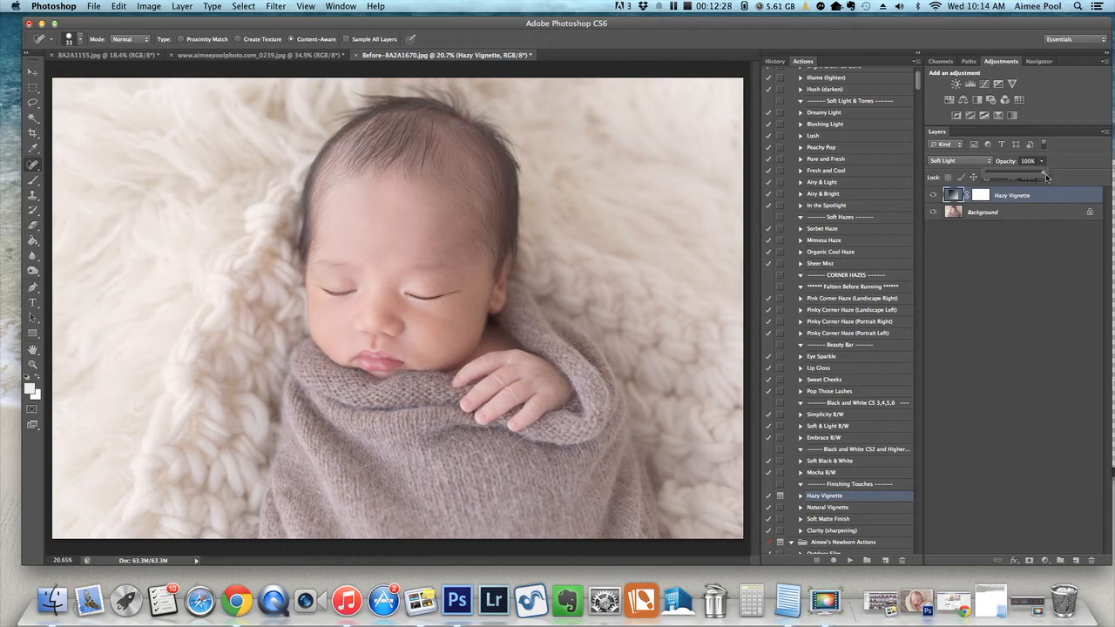
{"action": "left_click_drag", "start_coordinate": [1043, 176], "coordinate": [1030, 179]}
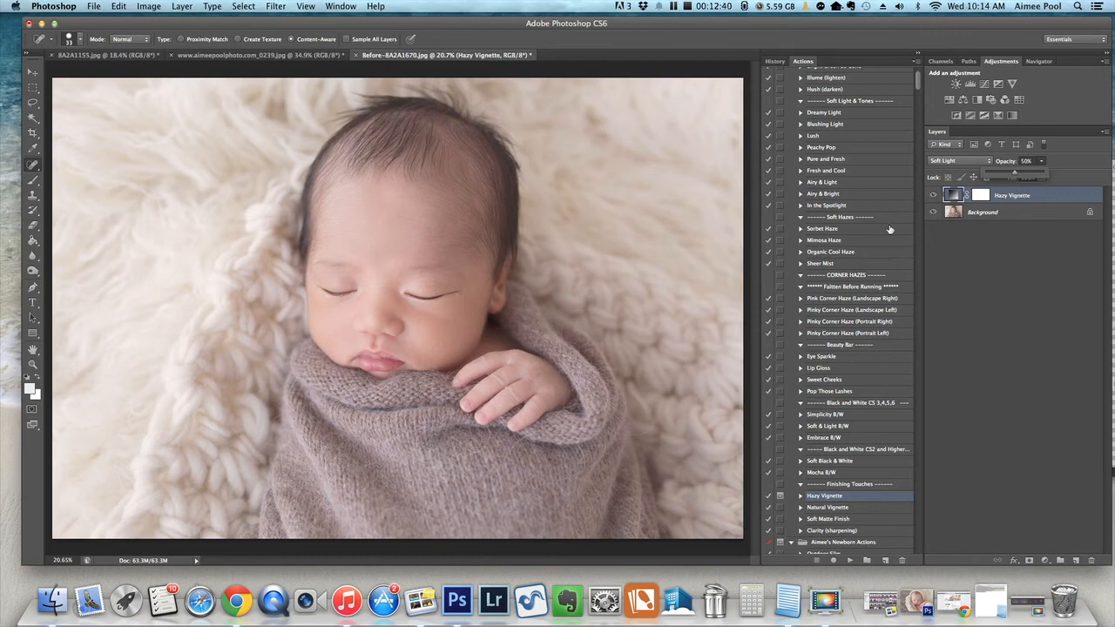
{"action": "left_click", "coordinate": [1050, 202]}
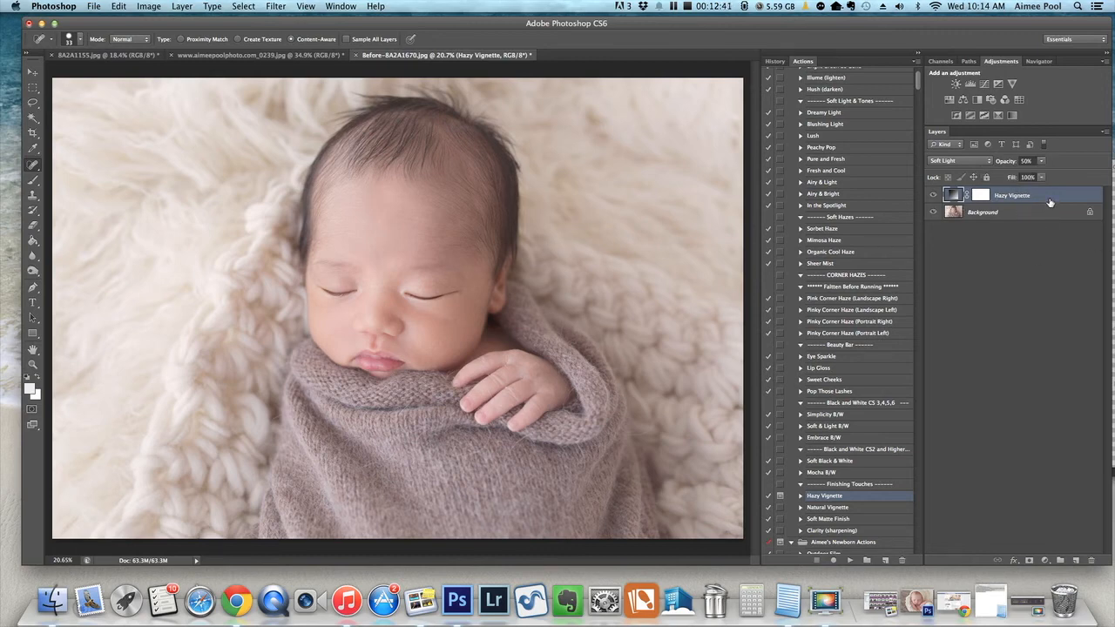
Step: Target the Hazy Vignette layer mask and set up a black brush at 100% opacity
{"action": "left_click", "coordinate": [979, 198]}
{"action": "left_click", "coordinate": [36, 181]}
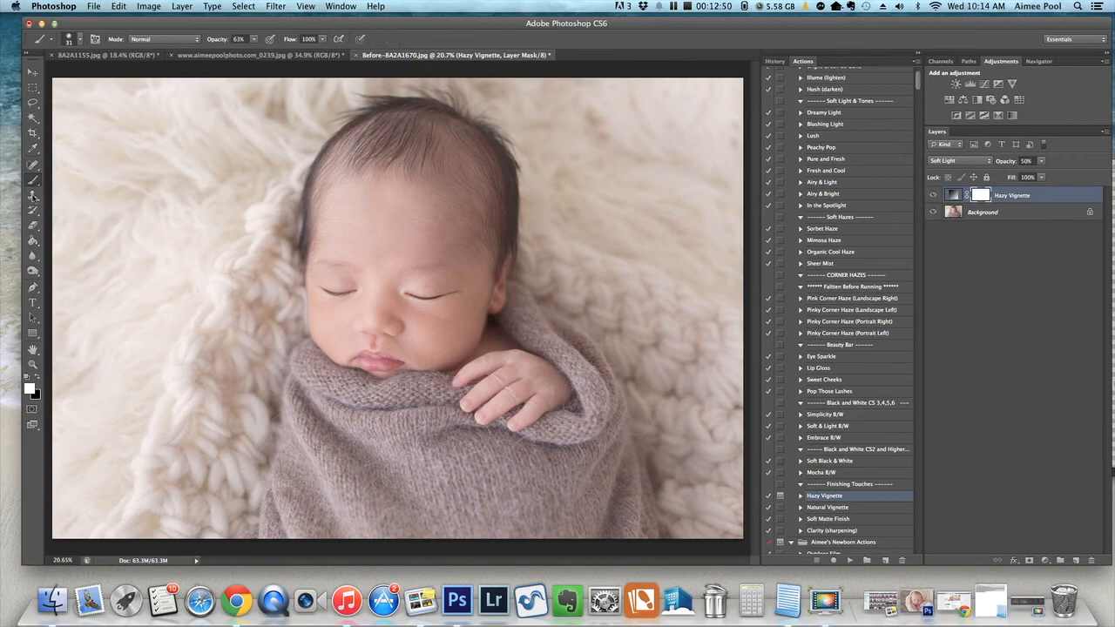
{"action": "left_click", "coordinate": [37, 380]}
{"action": "left_click_drag", "start_coordinate": [260, 39], "coordinate": [353, 64]}
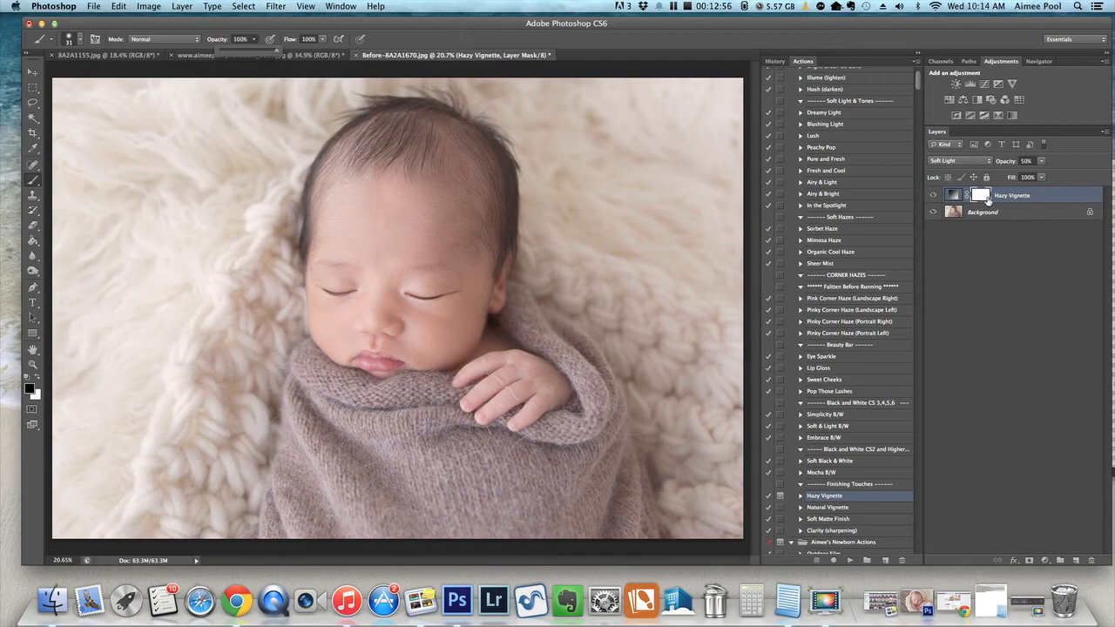
{"action": "double_click", "coordinate": [982, 196]}
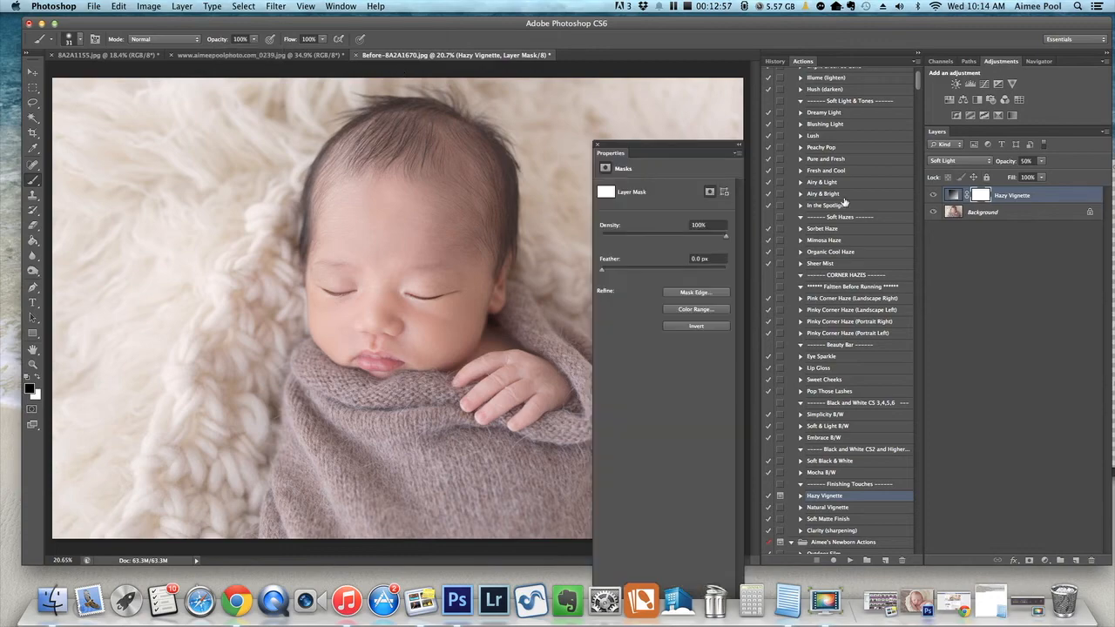
{"action": "left_click", "coordinate": [597, 145]}
Step: Mask the vignette off the baby with a brush about 3269 px wide, and compare the photo with the layer hidden and shown
{"action": "left_click_drag", "start_coordinate": [270, 216], "coordinate": [447, 218]}
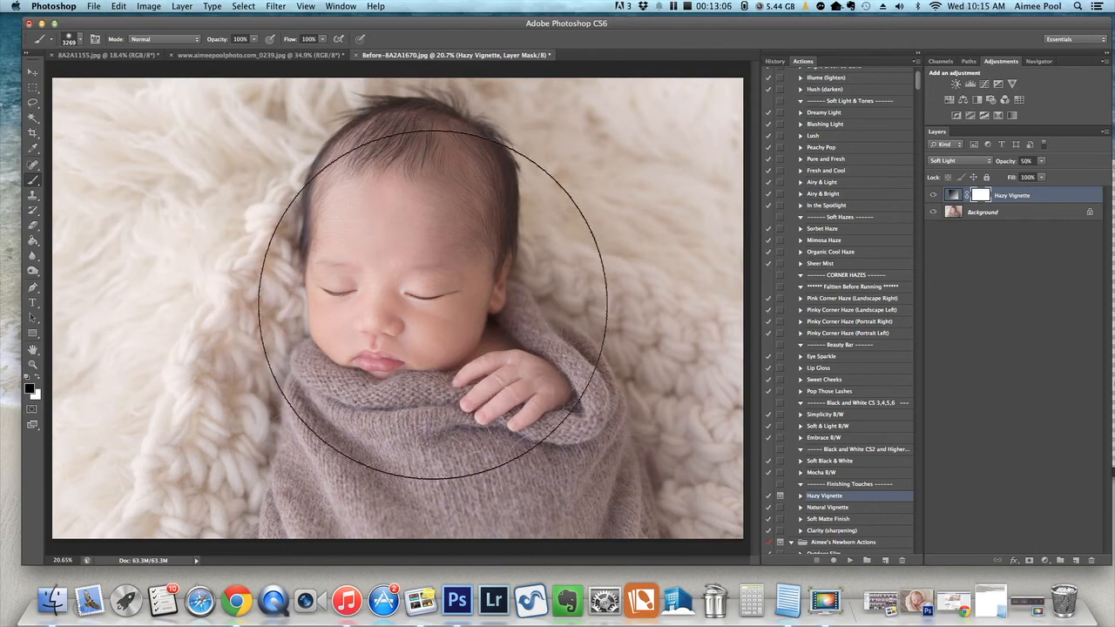
{"action": "left_click", "coordinate": [467, 285]}
{"action": "left_click_drag", "start_coordinate": [658, 279], "coordinate": [479, 298]}
{"action": "left_click", "coordinate": [934, 197]}
{"action": "left_click", "coordinate": [934, 196]}
{"action": "left_click", "coordinate": [933, 197]}
{"action": "left_click", "coordinate": [934, 197]}
{"action": "scroll", "coordinate": [592, 269], "scroll_direction": "down", "scroll_amount": 1}
{"action": "scroll", "coordinate": [592, 269], "scroll_direction": "down", "scroll_amount": 1}
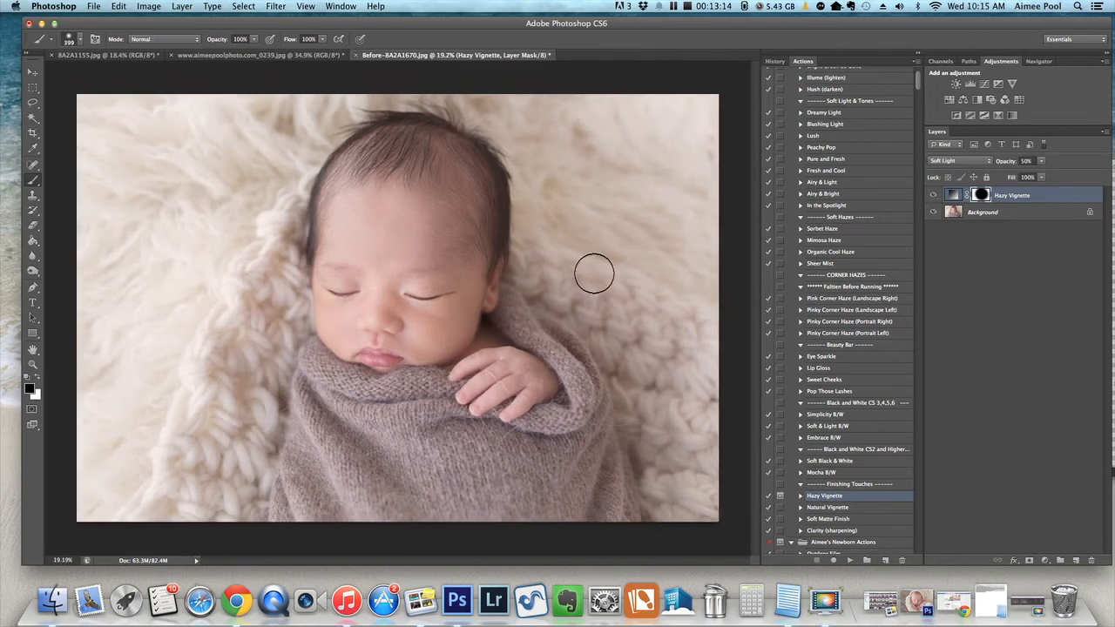
Step: Lower the Hazy Vignette layer's opacity to 40% and compare the photo with and without it
{"action": "left_click", "coordinate": [1029, 160]}
{"action": "type", "text": "40"}
{"action": "left_click", "coordinate": [1024, 287]}
{"action": "left_click", "coordinate": [934, 197]}
{"action": "left_click", "coordinate": [934, 197]}
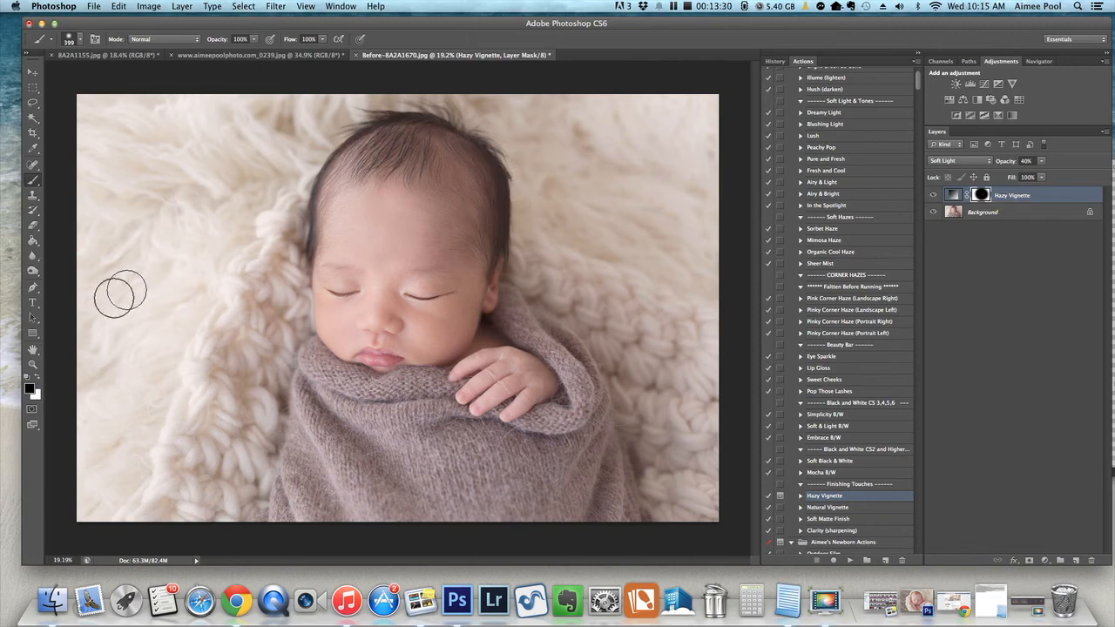
Step: Paint white on the mask with a brush enlarged to 1057 px to restore the vignette around the baby, and check the effect
{"action": "left_click", "coordinate": [39, 378]}
{"action": "left_click_drag", "start_coordinate": [637, 166], "coordinate": [649, 169]}
{"action": "key", "text": "bracketright"}
{"action": "key", "text": "bracketright"}
{"action": "key", "text": "bracketright"}
{"action": "key", "text": "bracketright"}
{"action": "key", "text": "bracketright"}
{"action": "key", "text": "bracketright"}
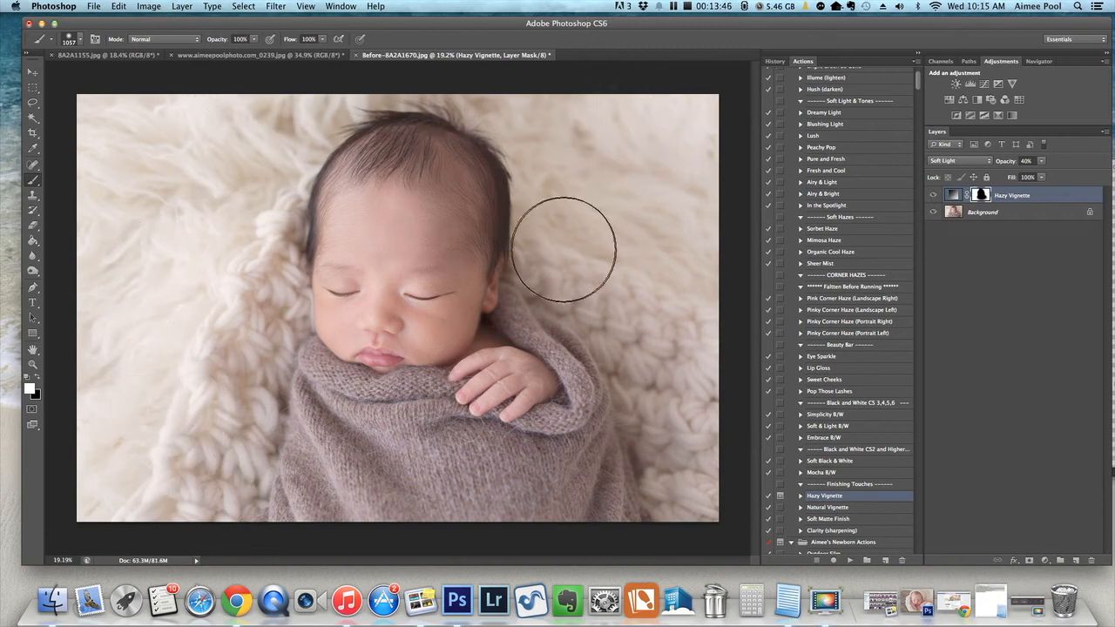
{"action": "left_click", "coordinate": [934, 196]}
{"action": "left_click", "coordinate": [934, 195]}
{"action": "scroll", "coordinate": [580, 356], "scroll_direction": "down", "scroll_amount": 2}
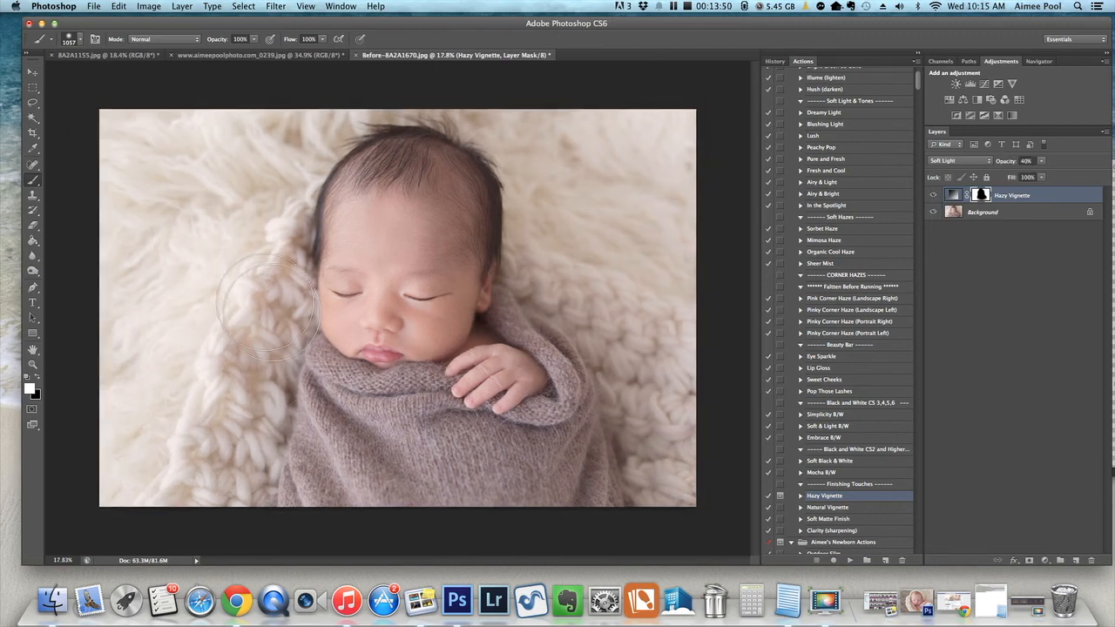
Step: Flatten the image and run the Clarity (sharpening) action from the Finishing Touches
{"action": "left_click", "coordinate": [182, 7]}
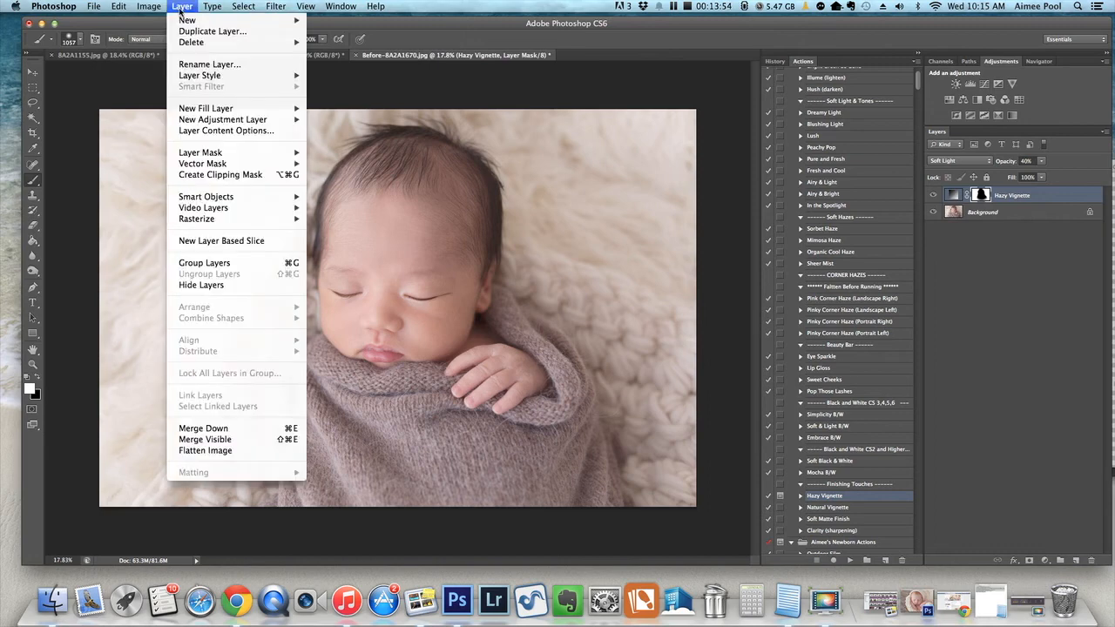
{"action": "left_click", "coordinate": [215, 448]}
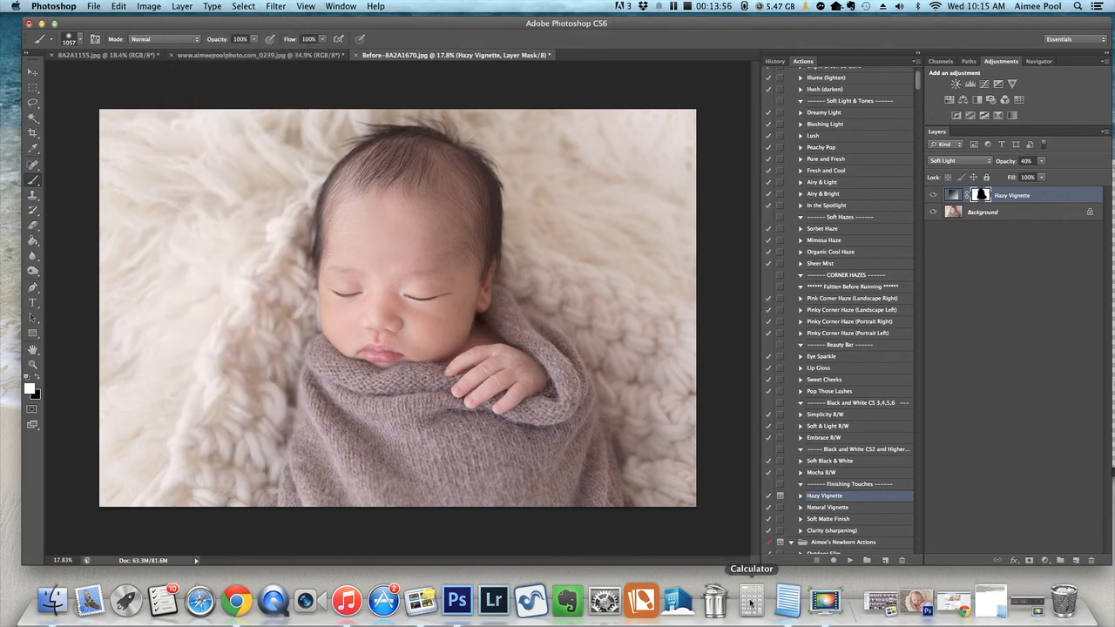
{"action": "left_click", "coordinate": [834, 531]}
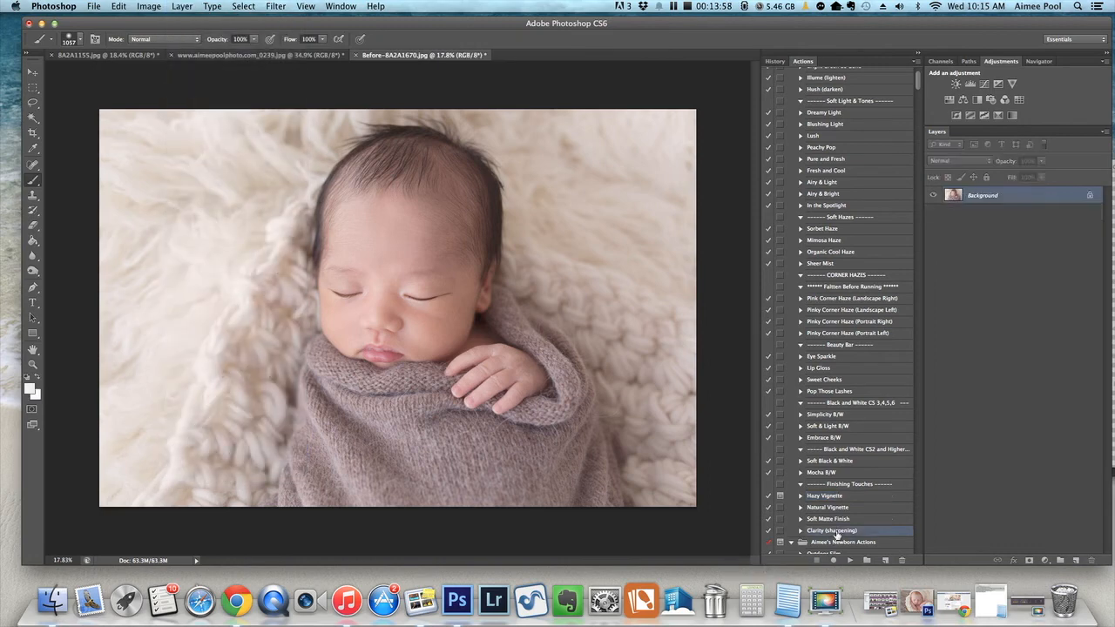
{"action": "left_click", "coordinate": [850, 560]}
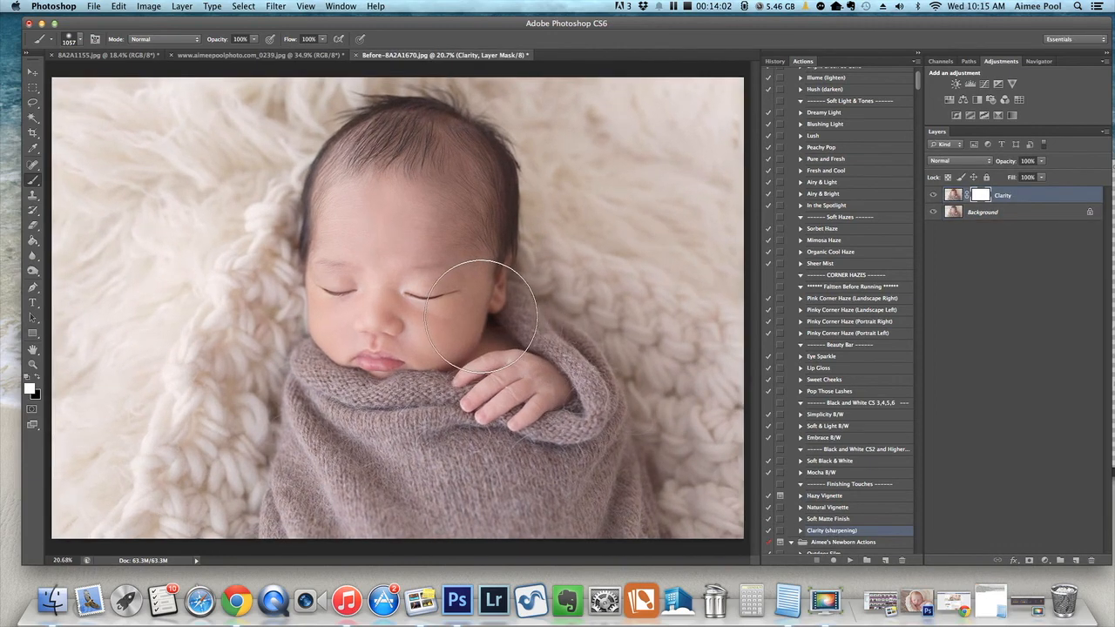
Step: Compare the photo with the Clarity layer hidden and shown, and inspect the sharpening up close
{"action": "left_click", "coordinate": [934, 196]}
{"action": "left_click", "coordinate": [933, 196]}
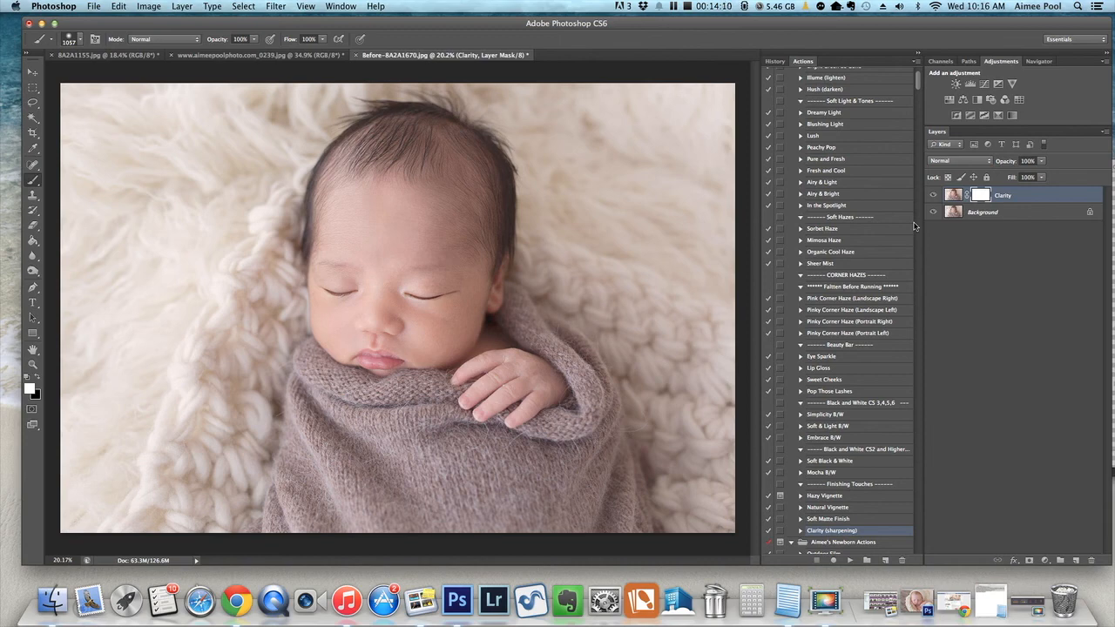
{"action": "left_click", "coordinate": [933, 196]}
{"action": "left_click", "coordinate": [933, 196]}
{"action": "scroll", "coordinate": [386, 288], "scroll_direction": "up", "scroll_amount": 3}
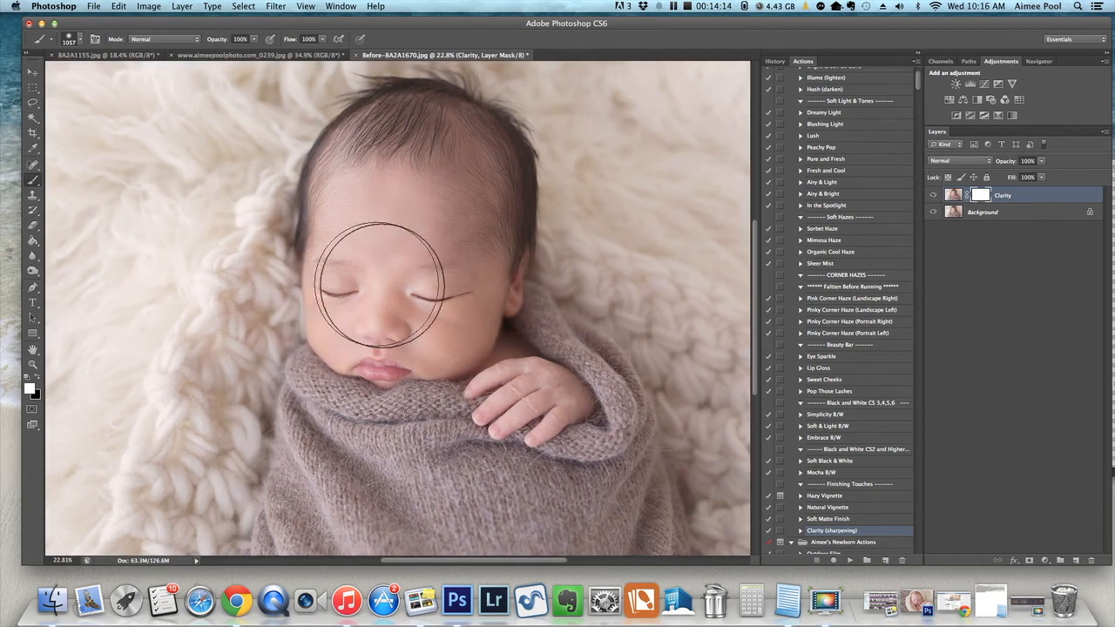
{"action": "scroll", "coordinate": [400, 285], "scroll_direction": "up", "scroll_amount": 2}
Step: Set the Clarity layer's opacity to 100% and flatten the image
{"action": "left_click", "coordinate": [1039, 161]}
{"action": "left_click_drag", "start_coordinate": [1044, 174], "coordinate": [1082, 182]}
{"action": "scroll", "coordinate": [514, 366], "scroll_direction": "down", "scroll_amount": 2}
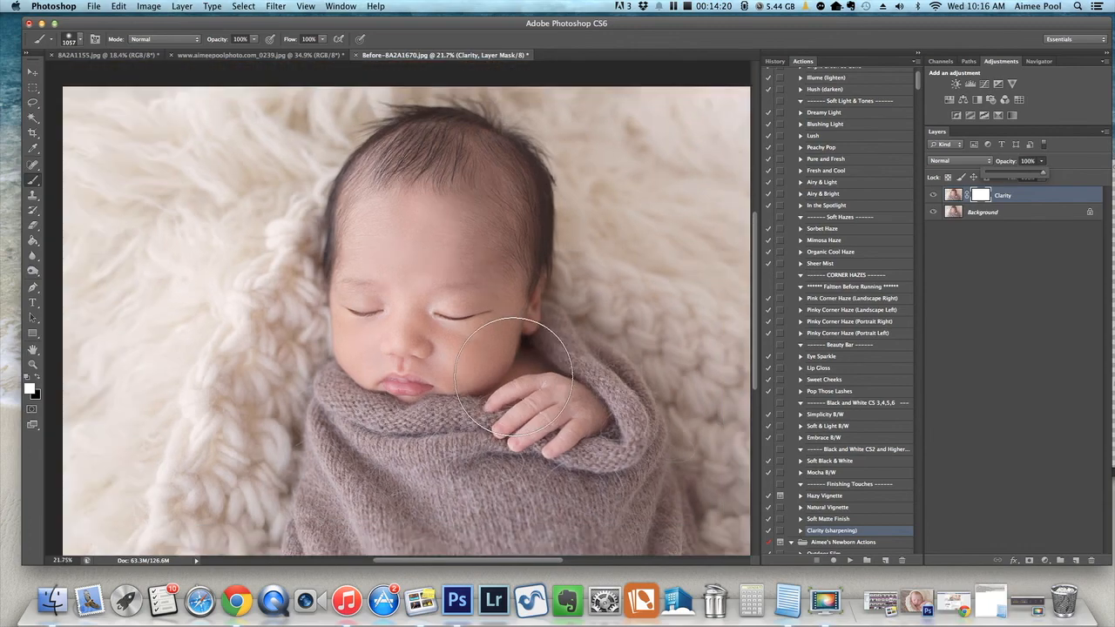
{"action": "scroll", "coordinate": [514, 376], "scroll_direction": "up", "scroll_amount": 1}
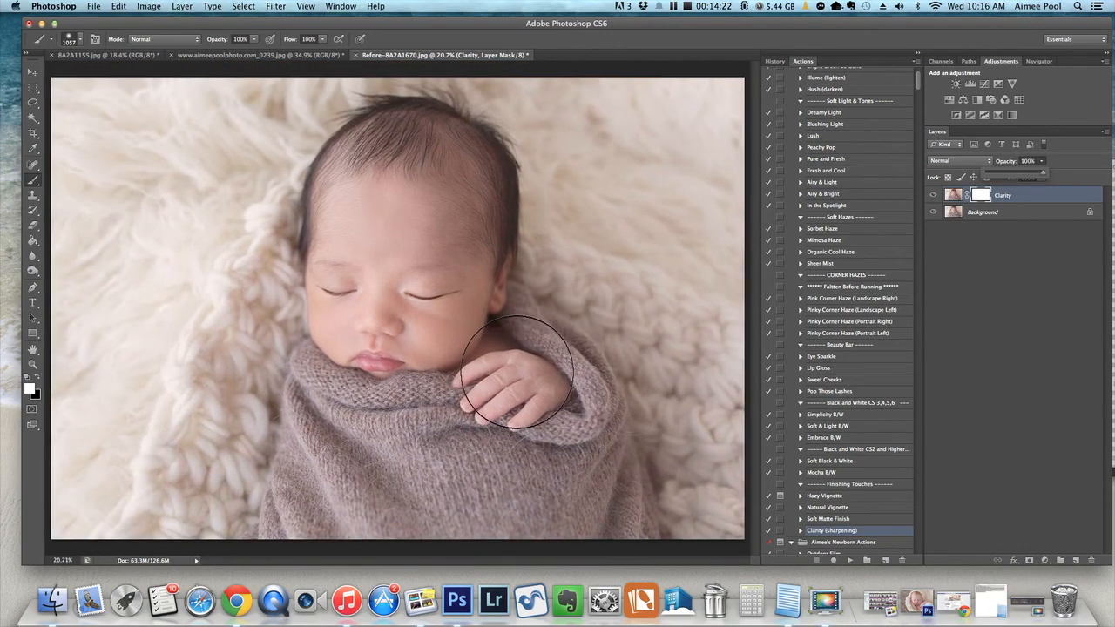
{"action": "left_click", "coordinate": [185, 7]}
{"action": "left_click", "coordinate": [242, 455]}
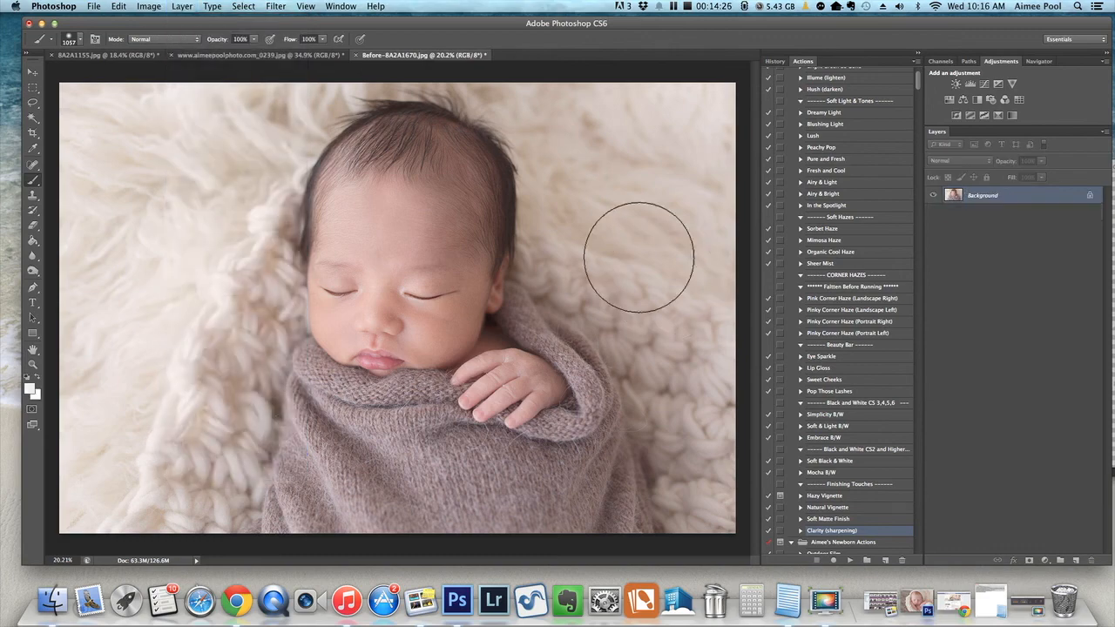
Step: Compare the original snapshot with the final flattened history state several times, ending on the edited version, and show the action list again
{"action": "left_click", "coordinate": [774, 61]}
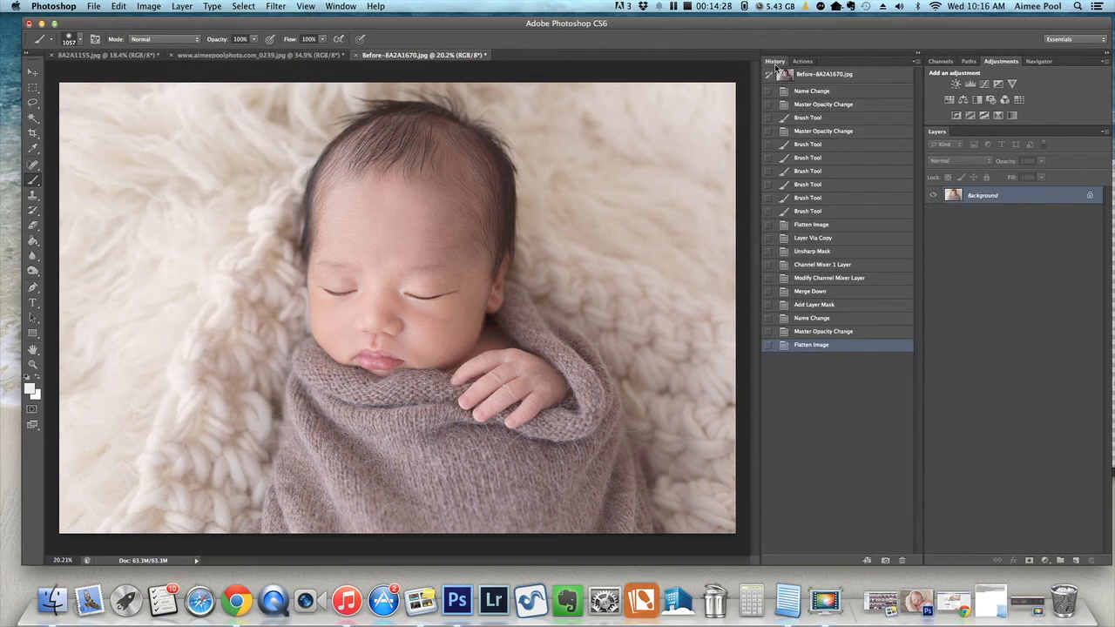
{"action": "left_click", "coordinate": [823, 79]}
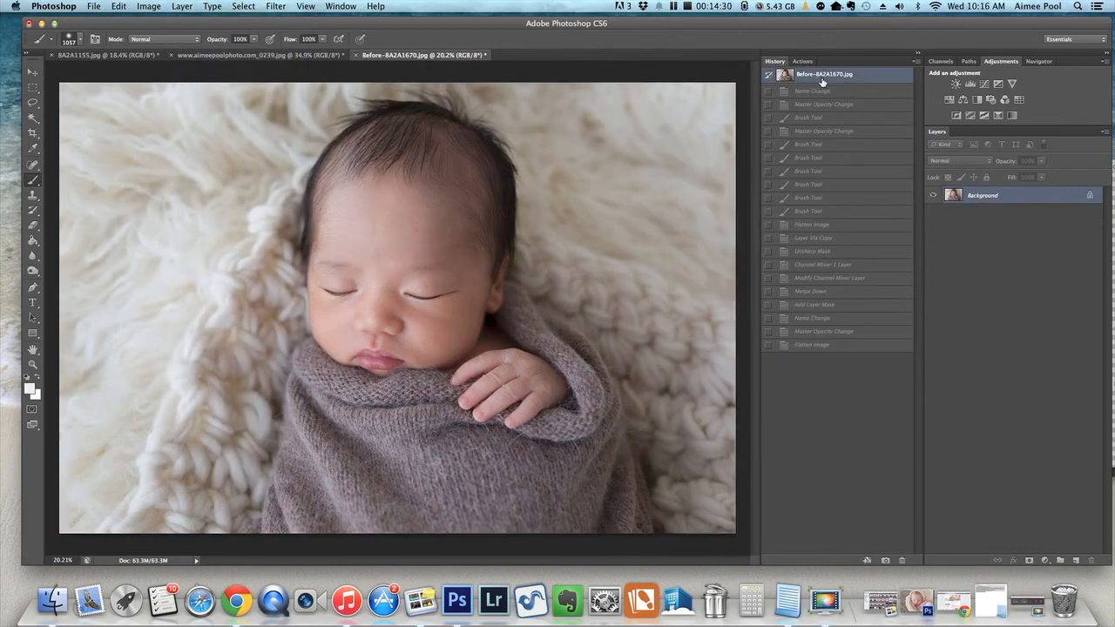
{"action": "left_click", "coordinate": [836, 345]}
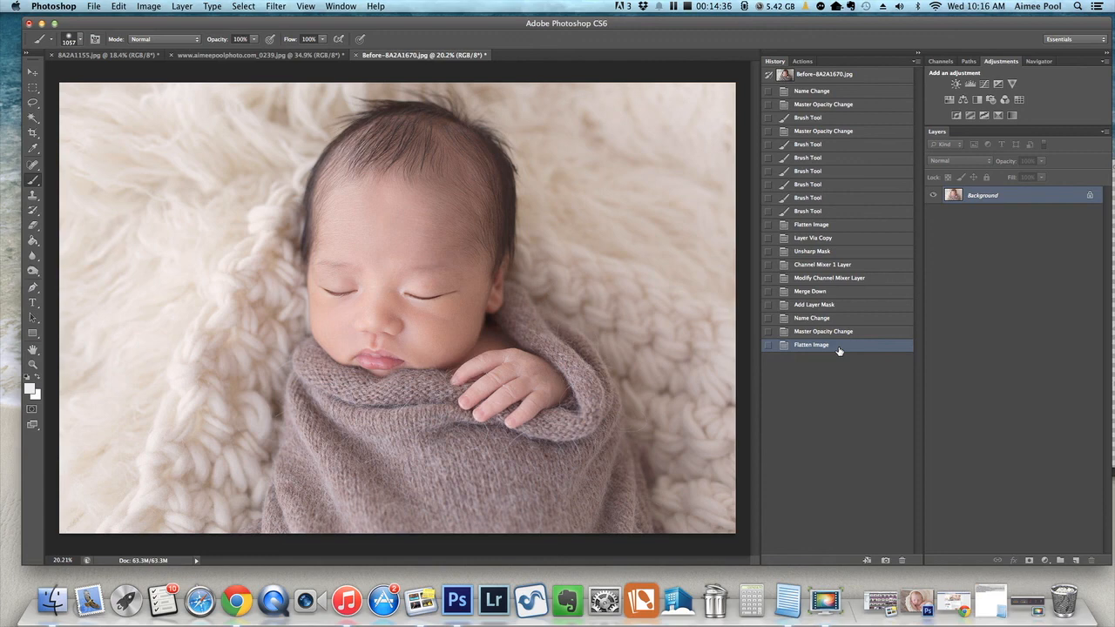
{"action": "left_click", "coordinate": [822, 78]}
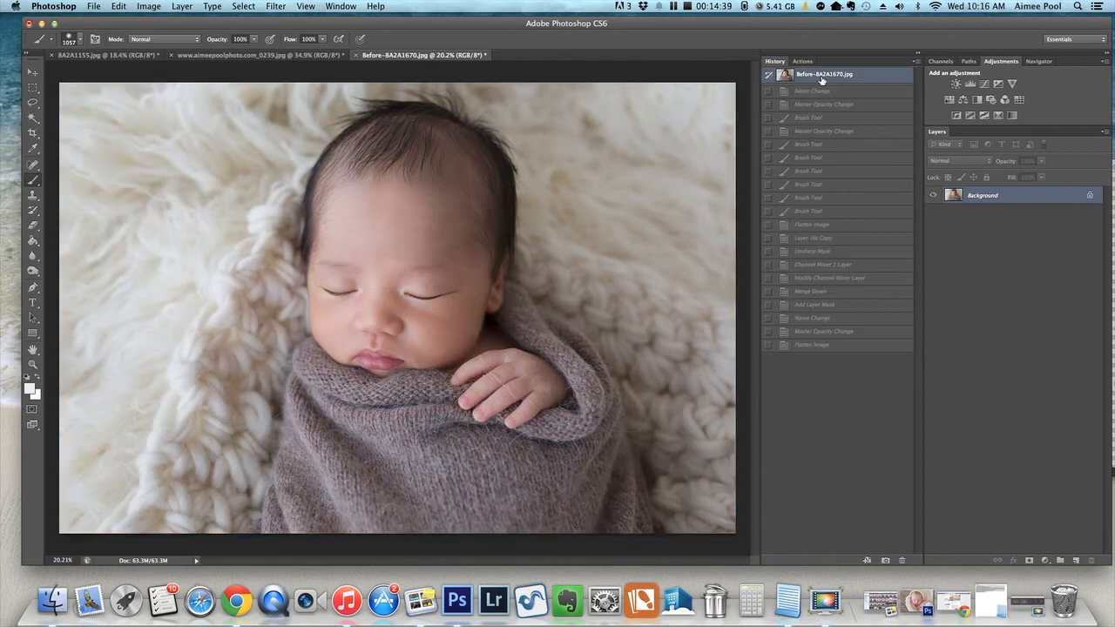
{"action": "left_click", "coordinate": [795, 347]}
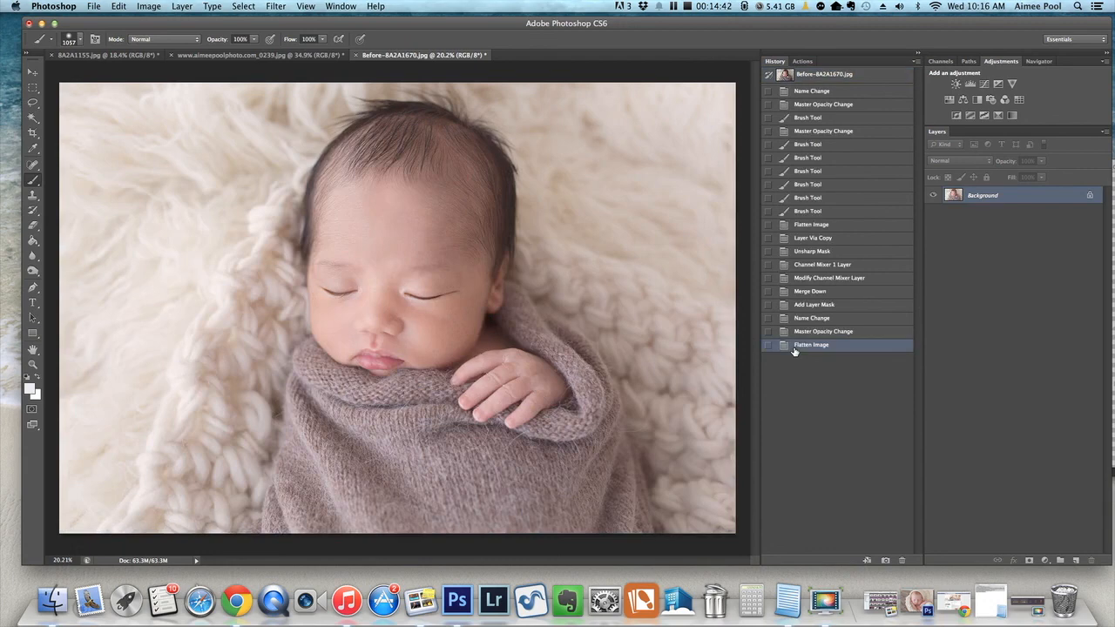
{"action": "left_click", "coordinate": [807, 77]}
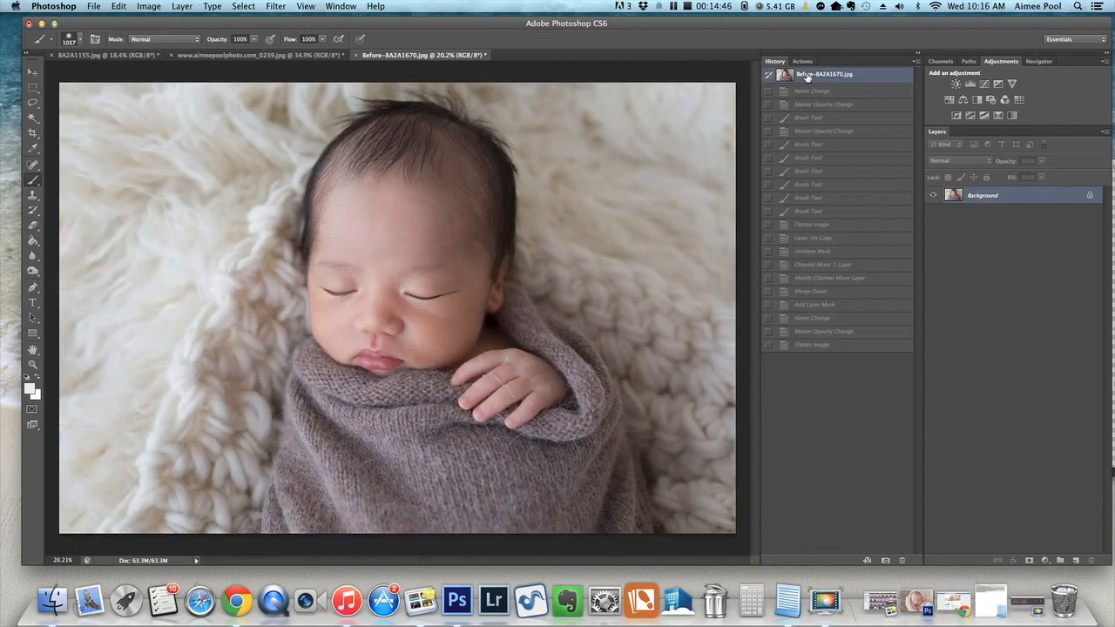
{"action": "left_click", "coordinate": [811, 346]}
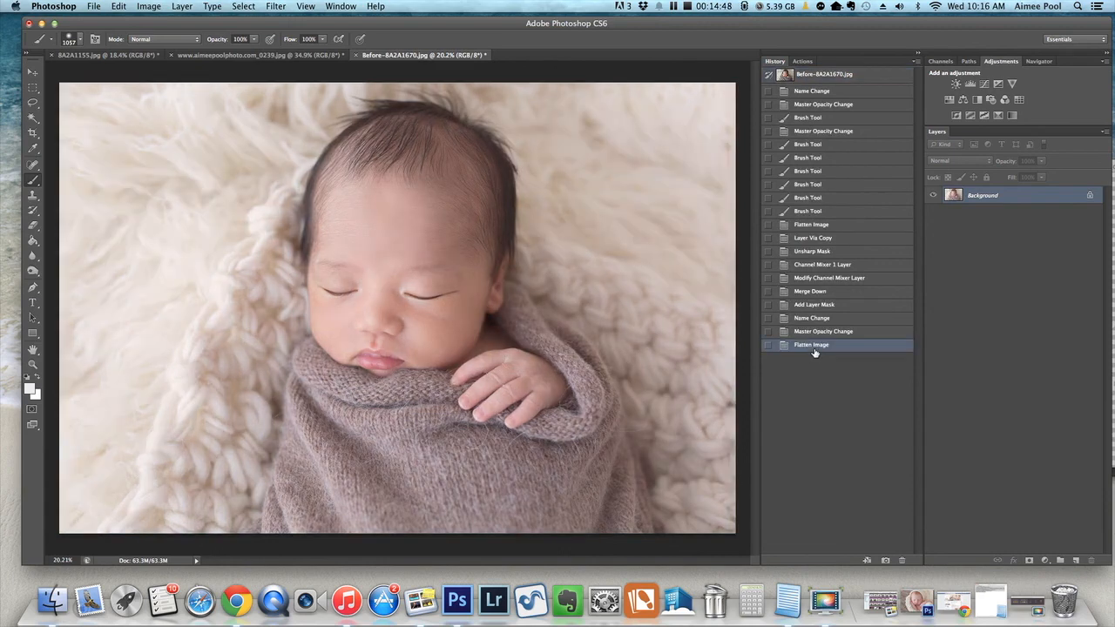
{"action": "left_click", "coordinate": [829, 77]}
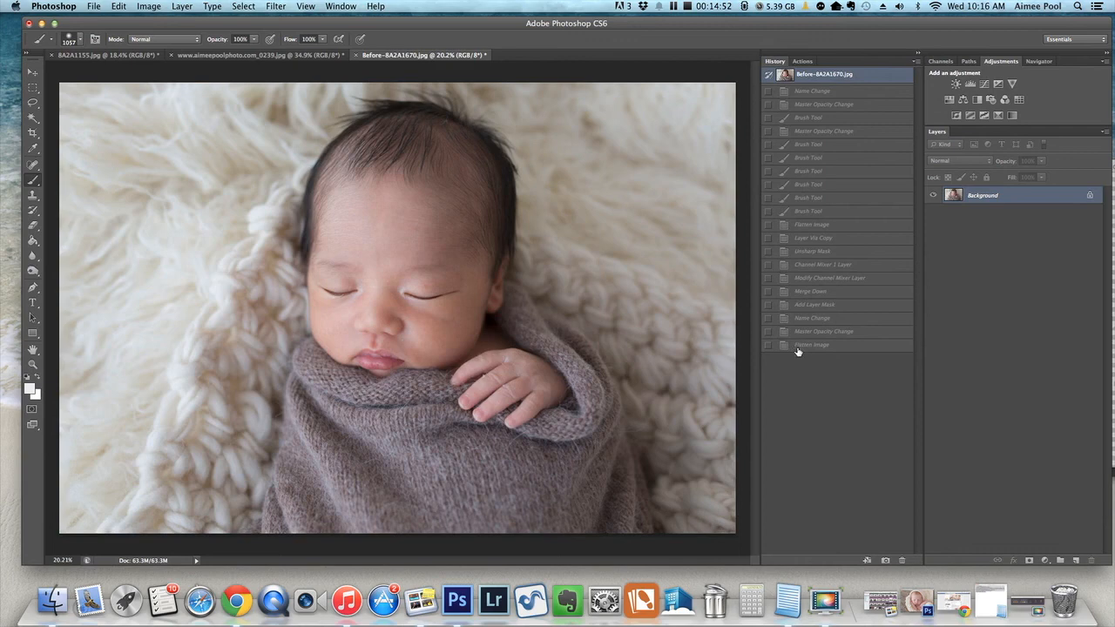
{"action": "left_click", "coordinate": [798, 346]}
{"action": "left_click", "coordinate": [803, 62]}
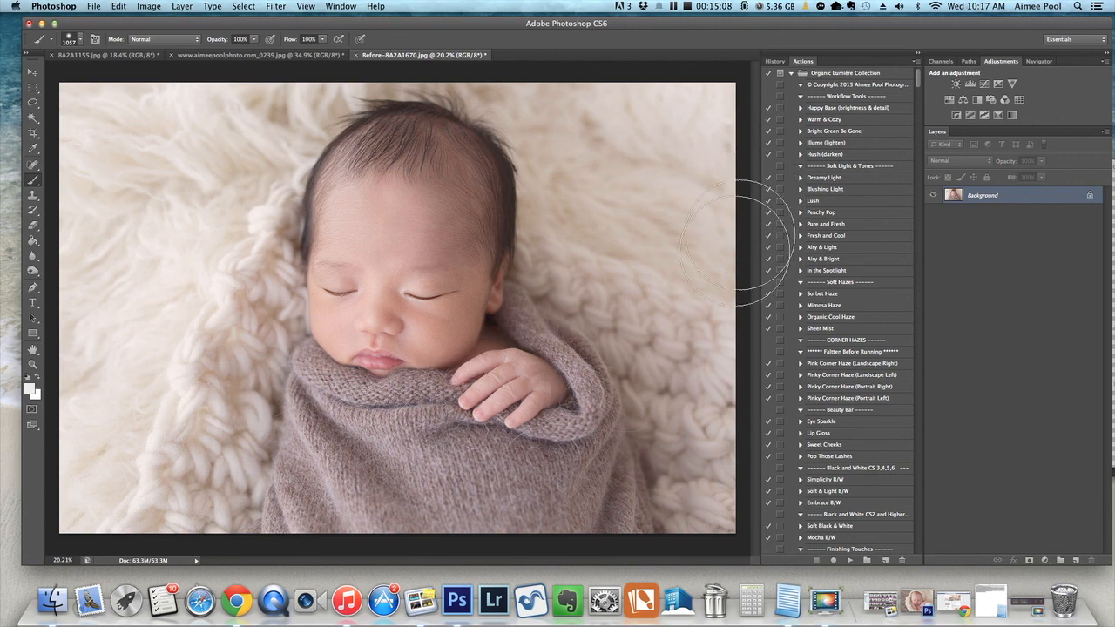
{"action": "left_click", "coordinate": [827, 602]}
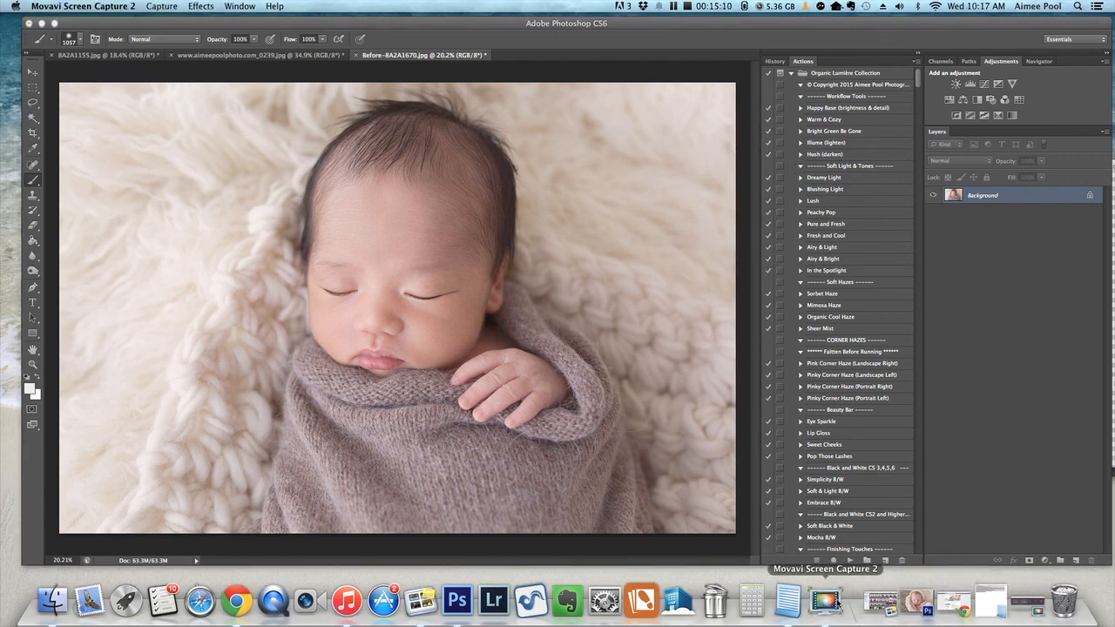
{"action": "left_click", "coordinate": [162, 7]}
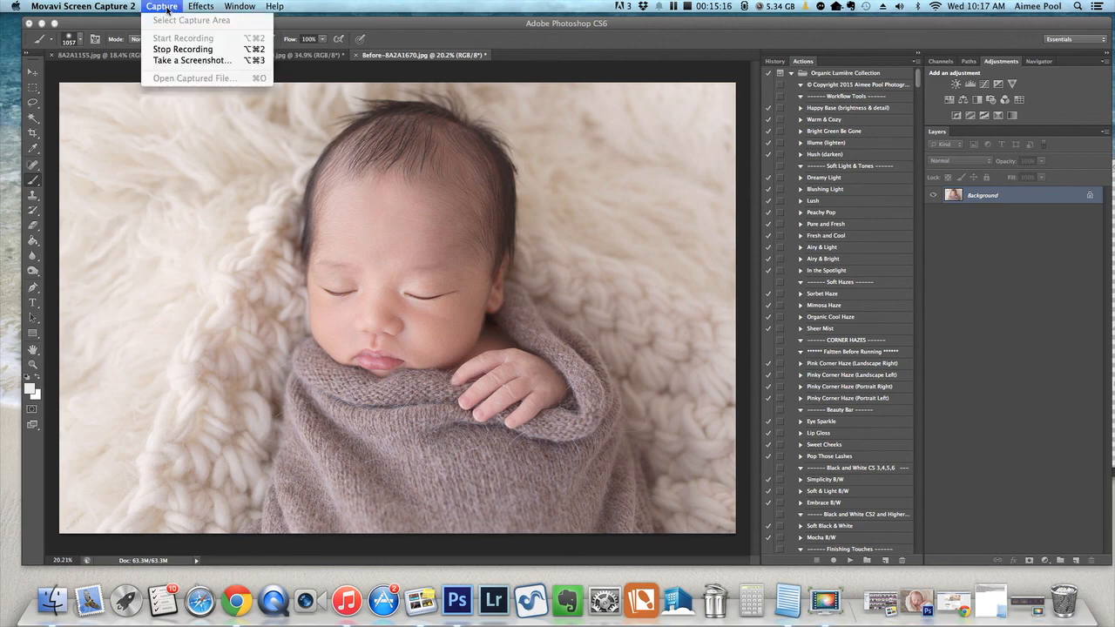